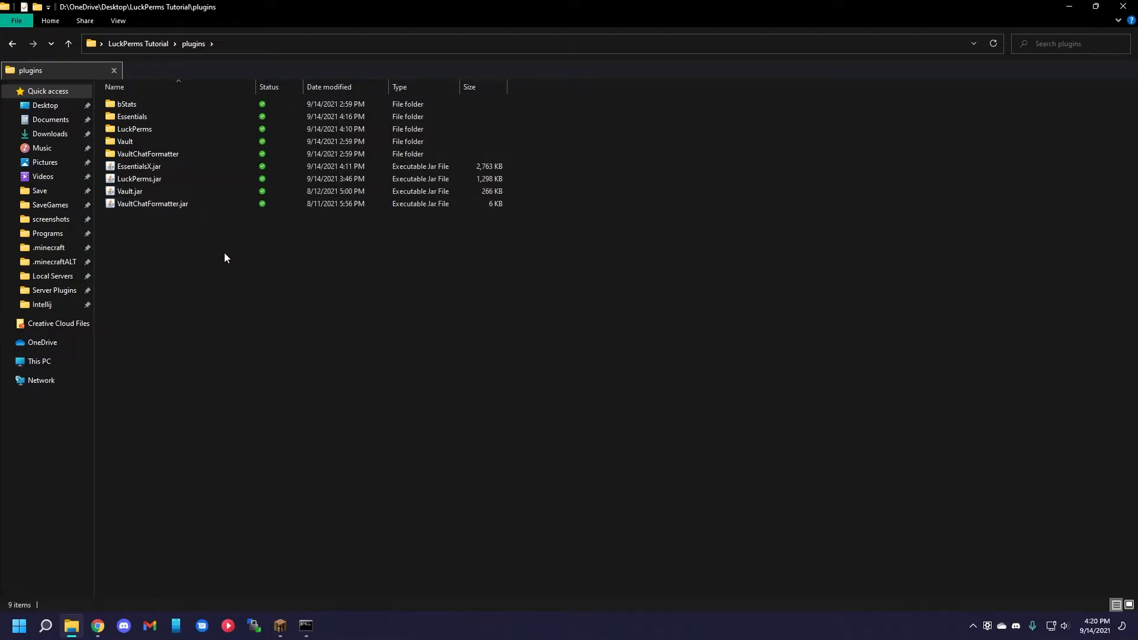
Select the LuckPerms.jar and Vault.jar files in the plugins folder.
{"action": "left_click", "coordinate": [188, 181]}
{"action": "left_click", "coordinate": [180, 191], "text": "ctrl"}
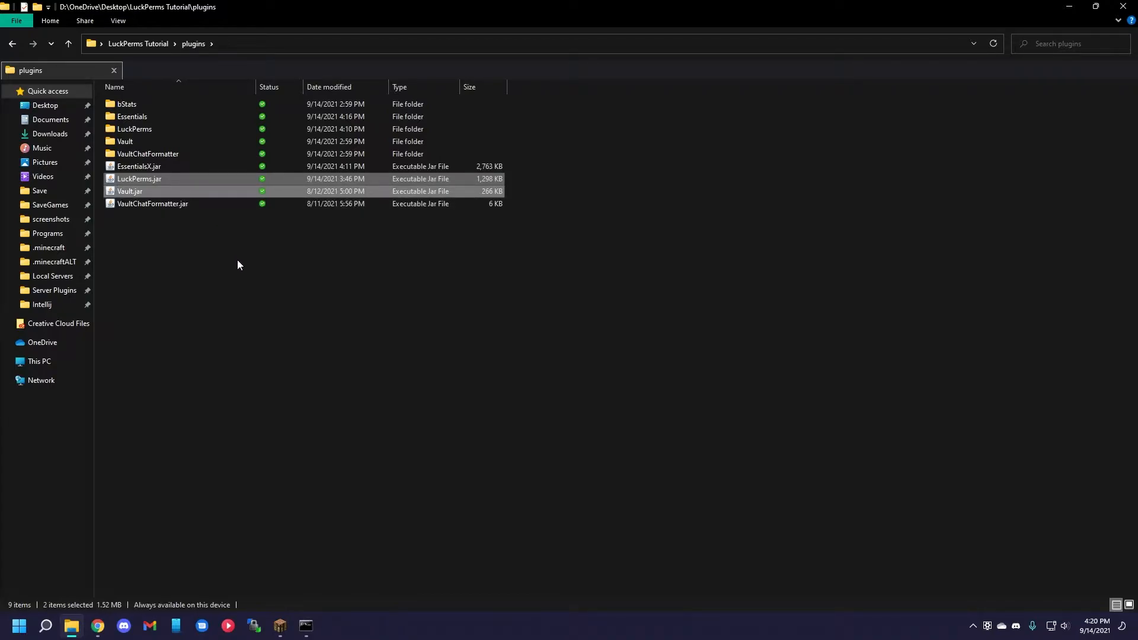
Switch to Minecraft and run a LuckPerms check of essentials.gamemode.specator on the default group.
{"action": "left_click", "coordinate": [281, 627]}
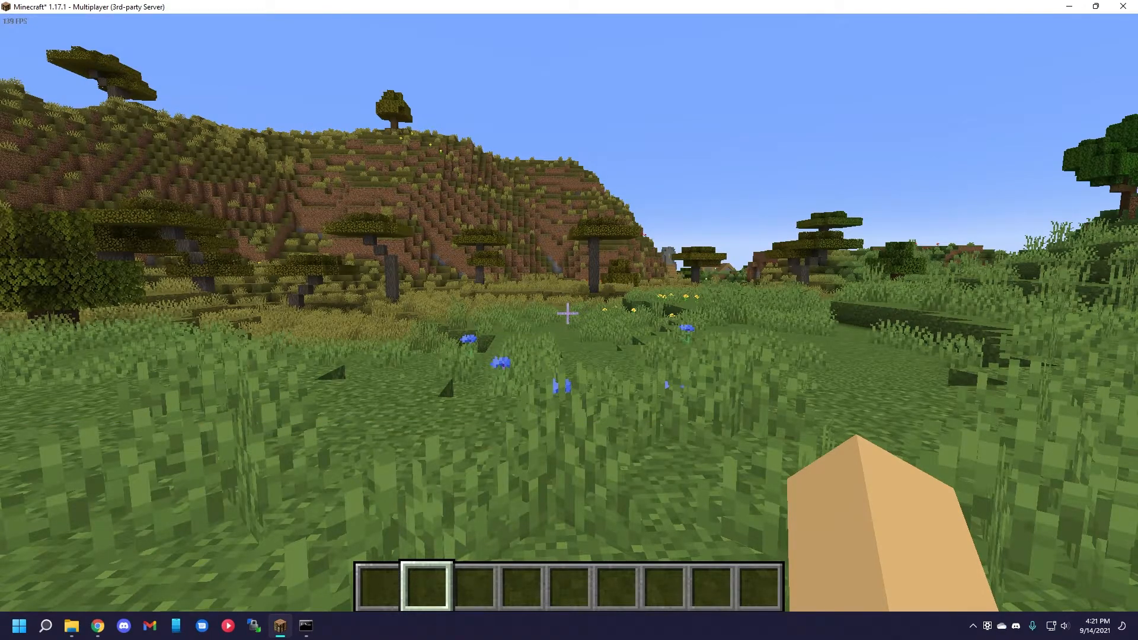
{"action": "type", "text": "/lp g"}
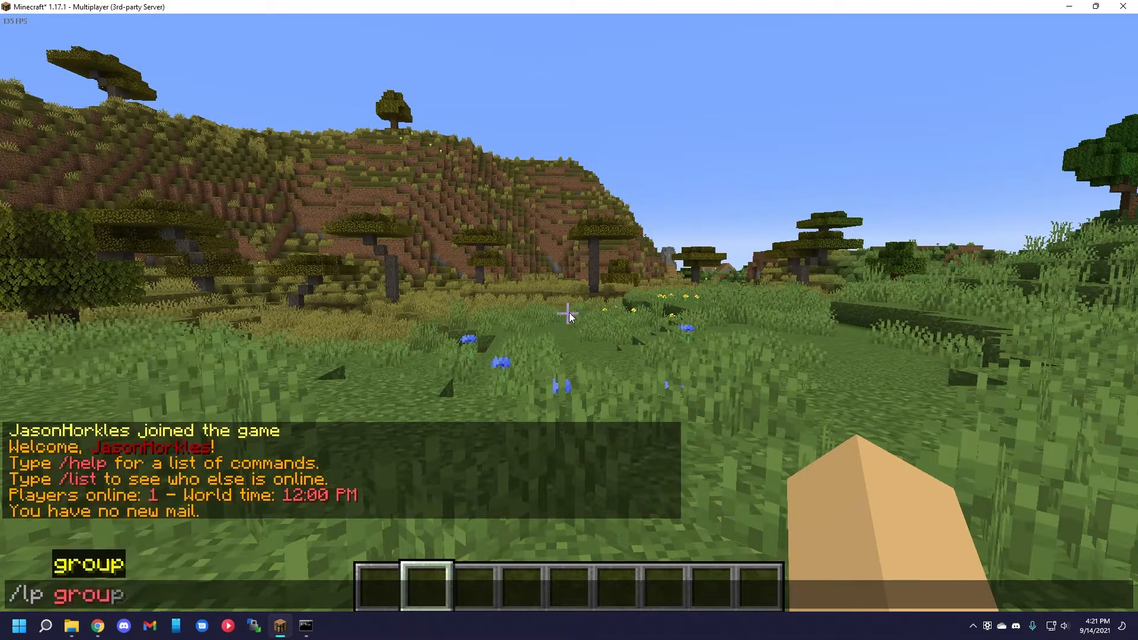
{"action": "type", "text": "roup"}
{"action": "key", "text": "Tab"}
{"action": "type", "text": "permission che"}
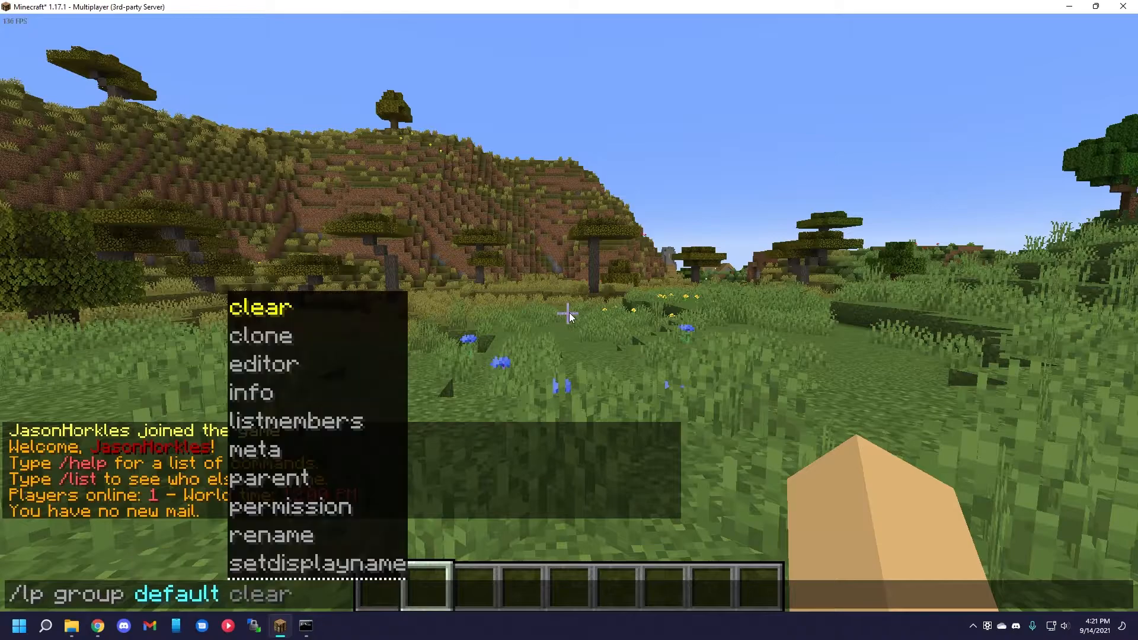
{"action": "type", "text": "ck "}
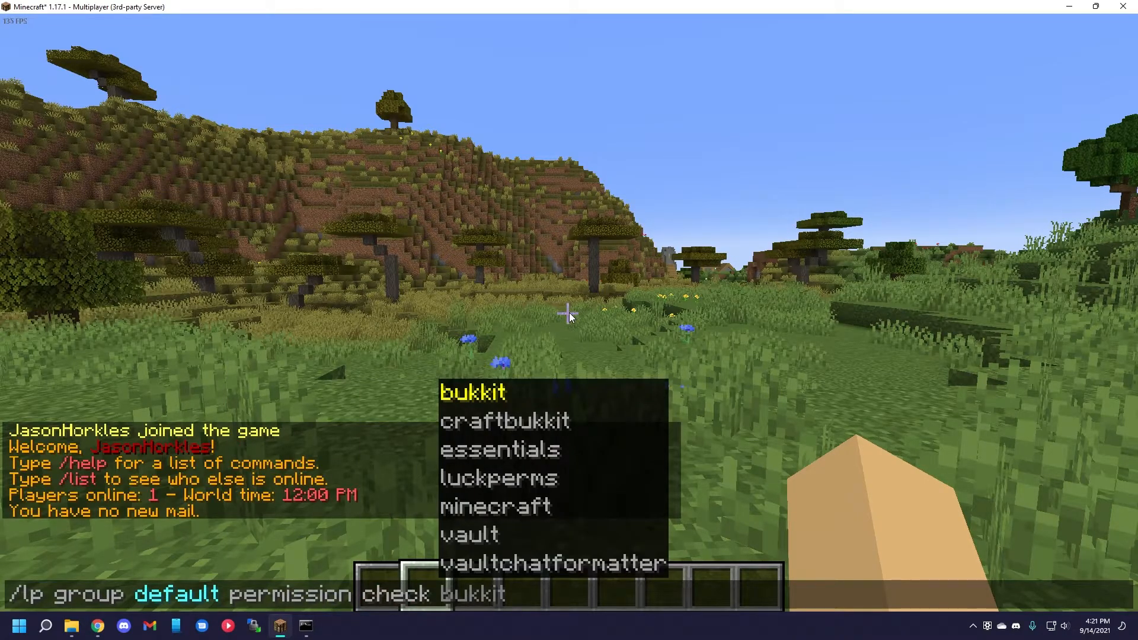
{"action": "type", "text": "es"}
{"action": "key", "text": "Tab"}
{"action": "key", "text": "Tab"}
{"action": "type", "text": "gamemode."}
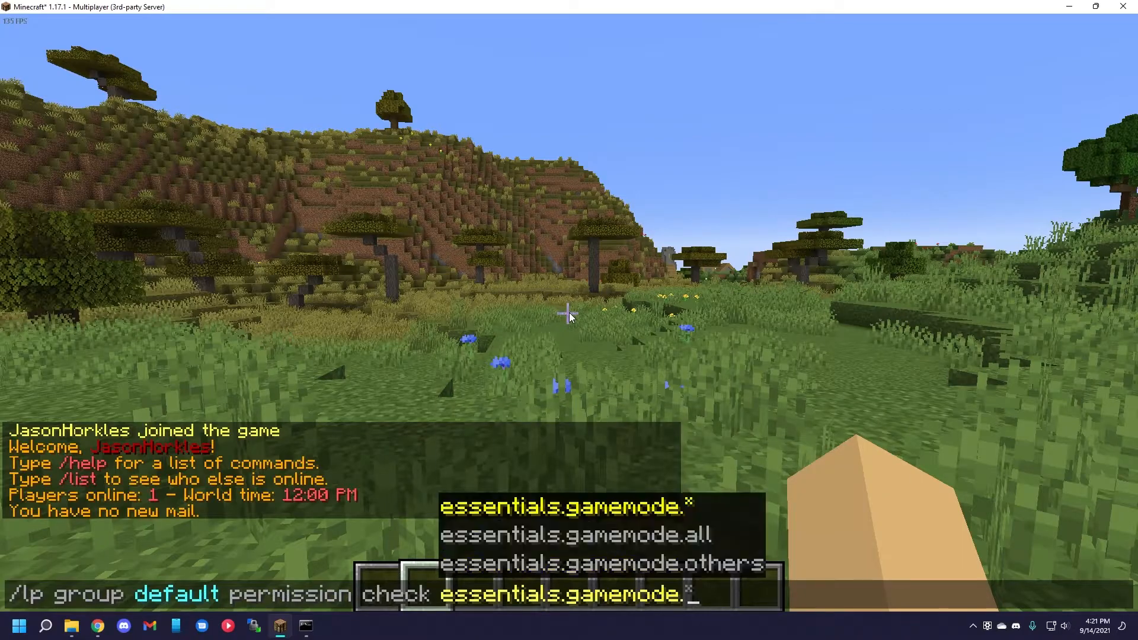
{"action": "type", "text": "specator"}
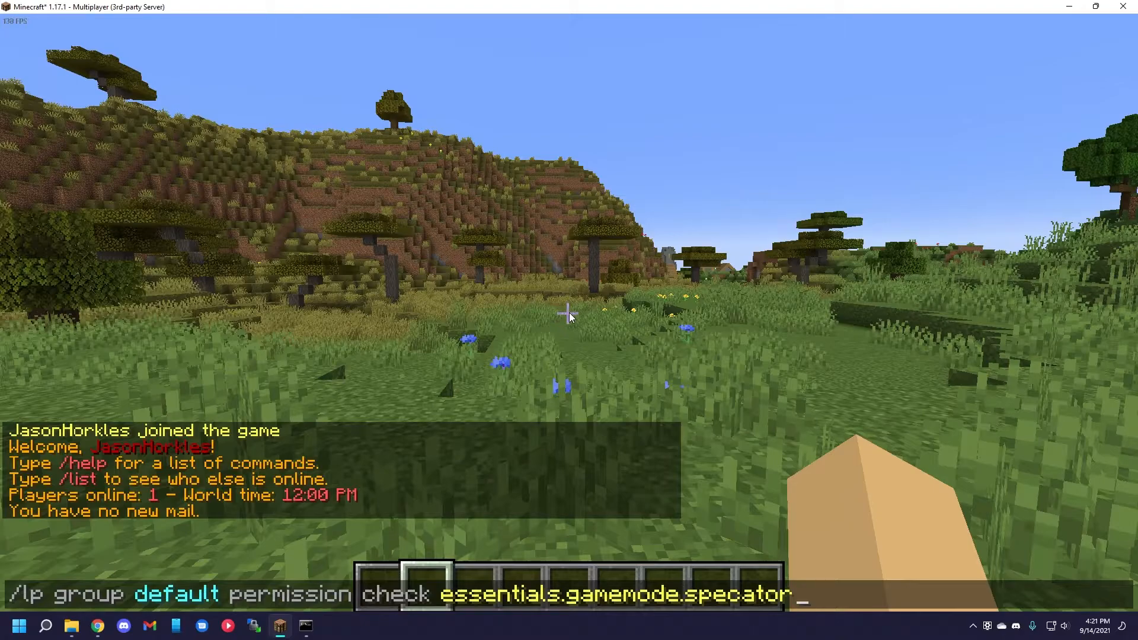
{"action": "key", "text": "Return"}
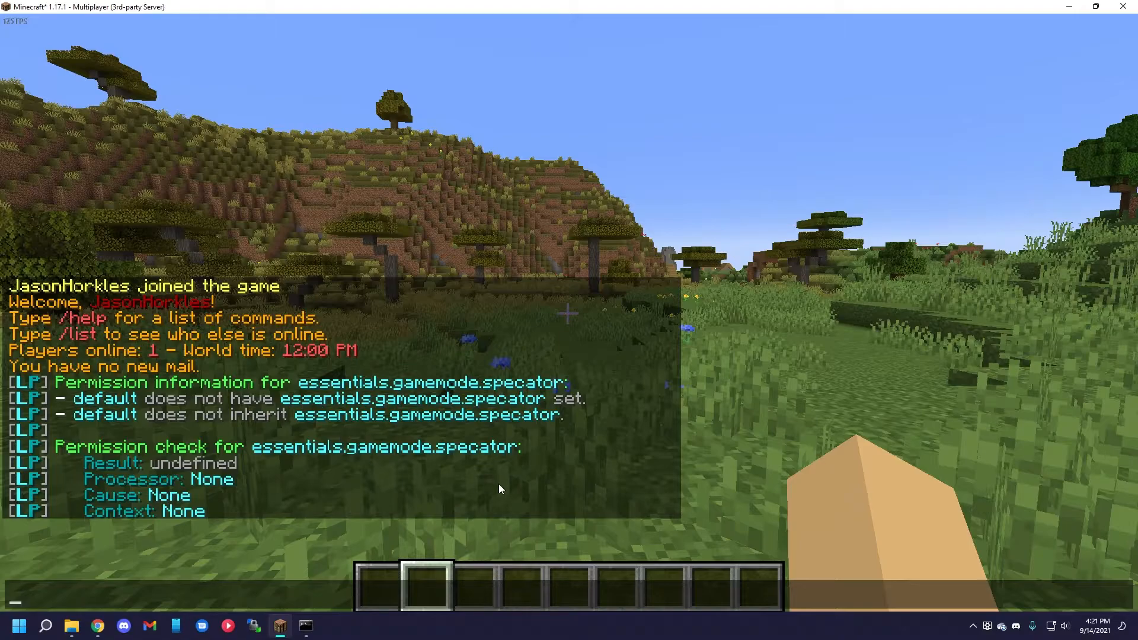
Run the same essentials.gamemode.specator check on the player's own user and review the result in chat.
{"action": "key", "text": "Up"}
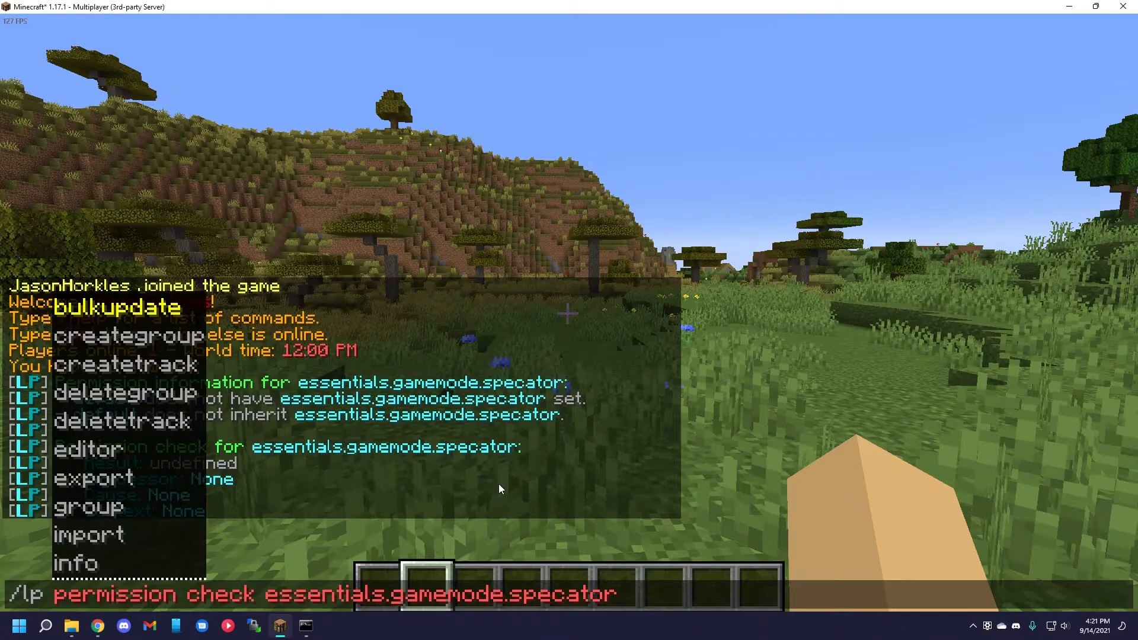
{"action": "type", "text": "us"}
{"action": "key", "text": "Tab"}
{"action": "key", "text": "Tab"}
{"action": "key", "text": "Return"}
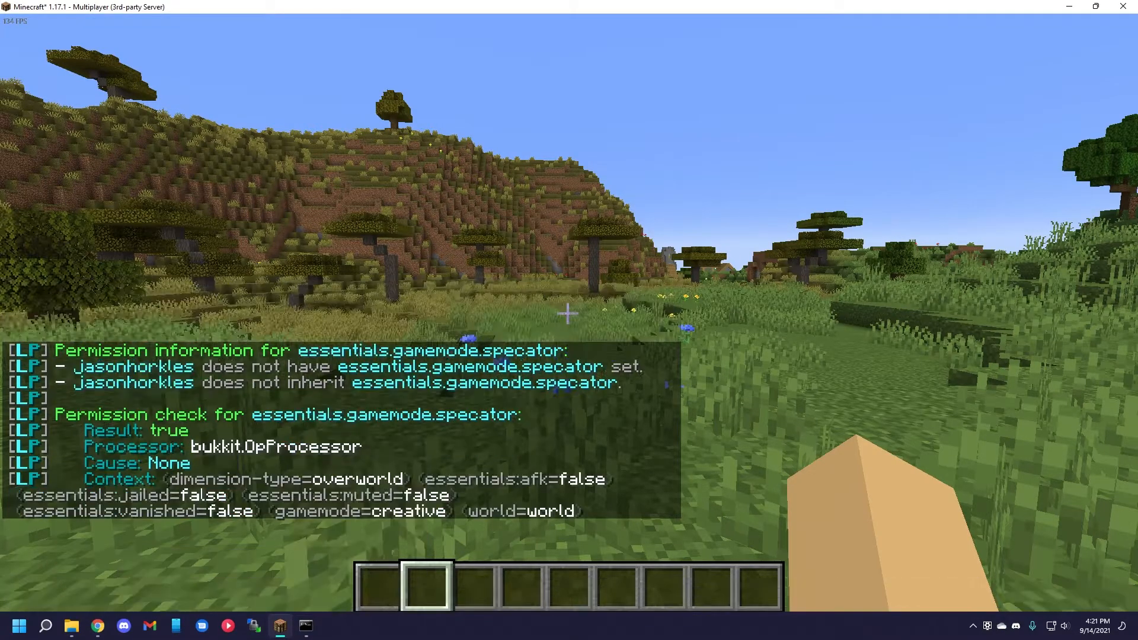
{"action": "key", "text": "t"}
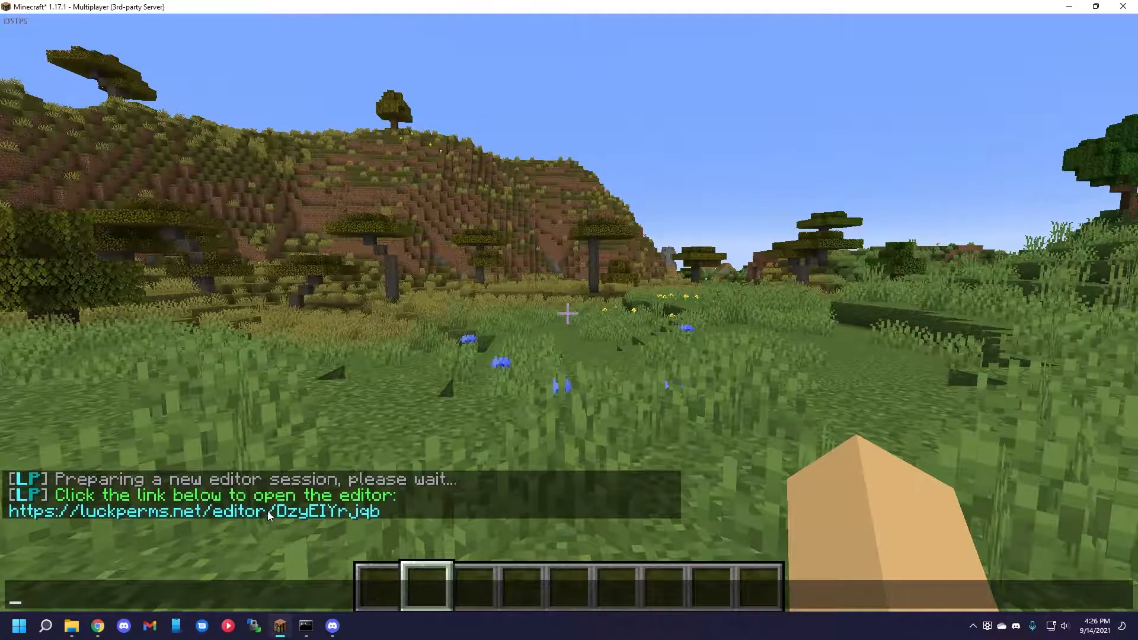
Open the LuckPerms web editor from Minecraft and display the default group's permission nodes.
{"action": "left_click", "coordinate": [268, 511]}
{"action": "left_click", "coordinate": [265, 373]}
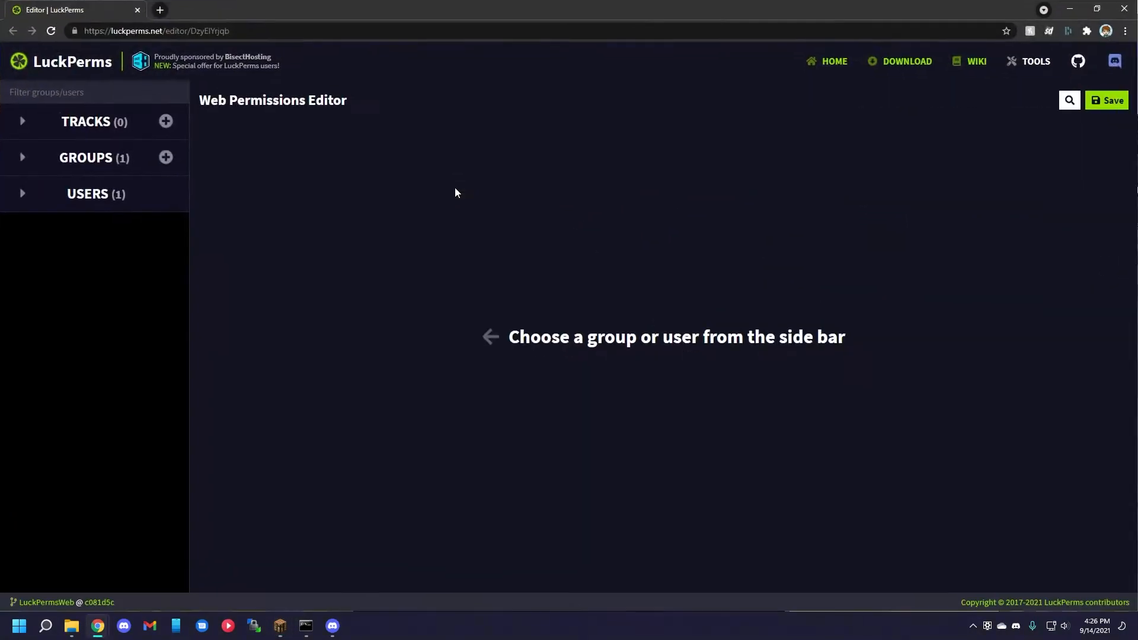
{"action": "left_click", "coordinate": [74, 163]}
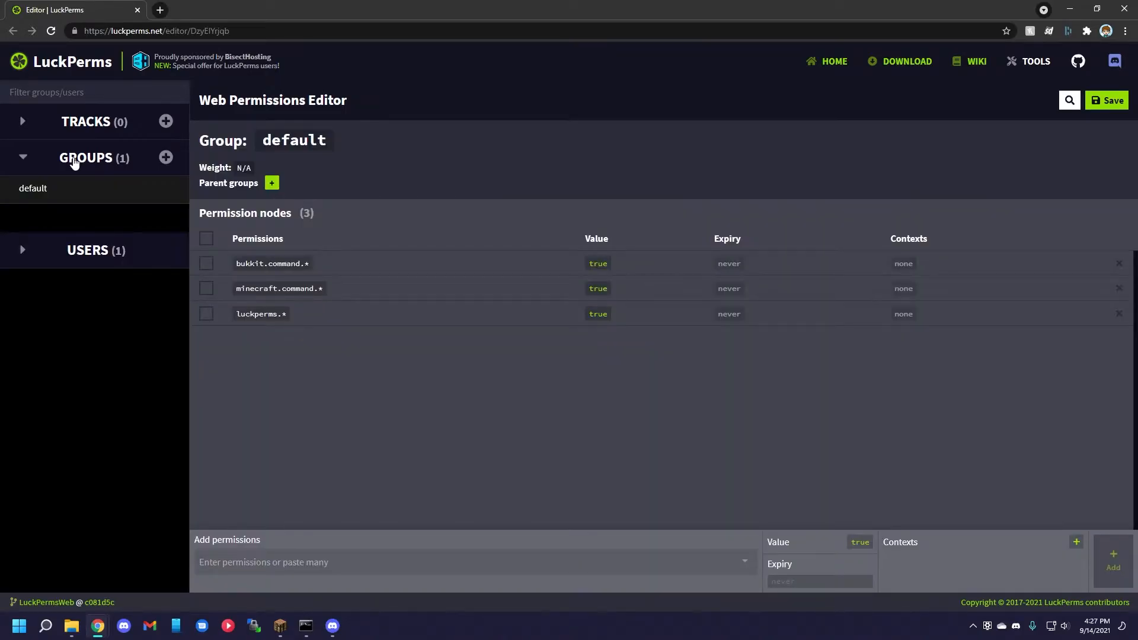
Add the essentials.* permission with the value true to the default group.
{"action": "left_click", "coordinate": [341, 562]}
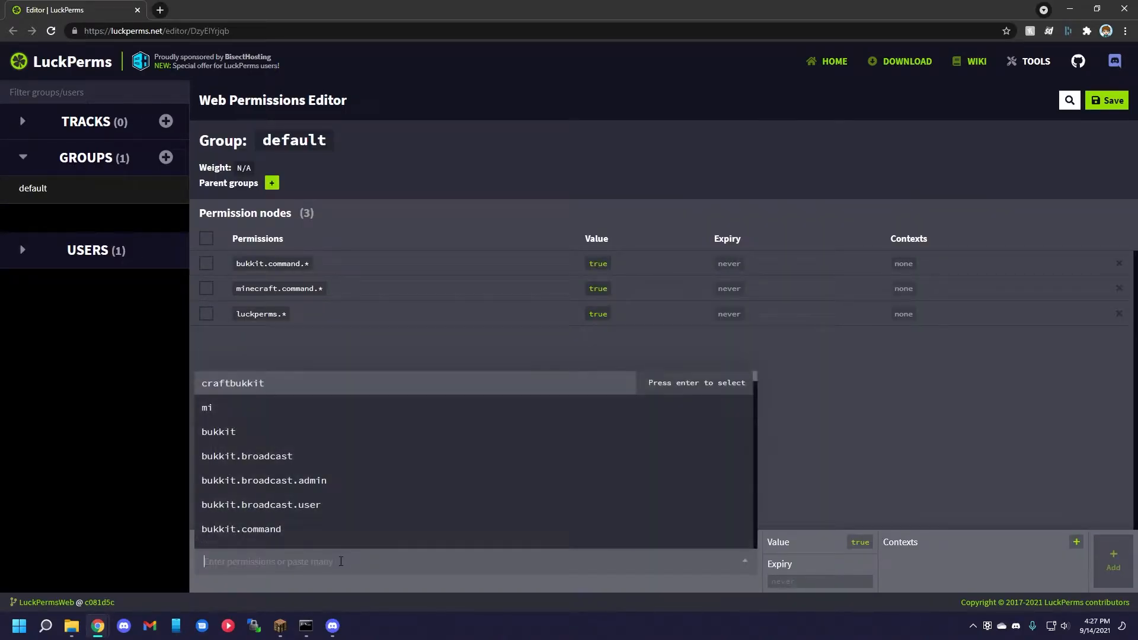
{"action": "type", "text": "e"}
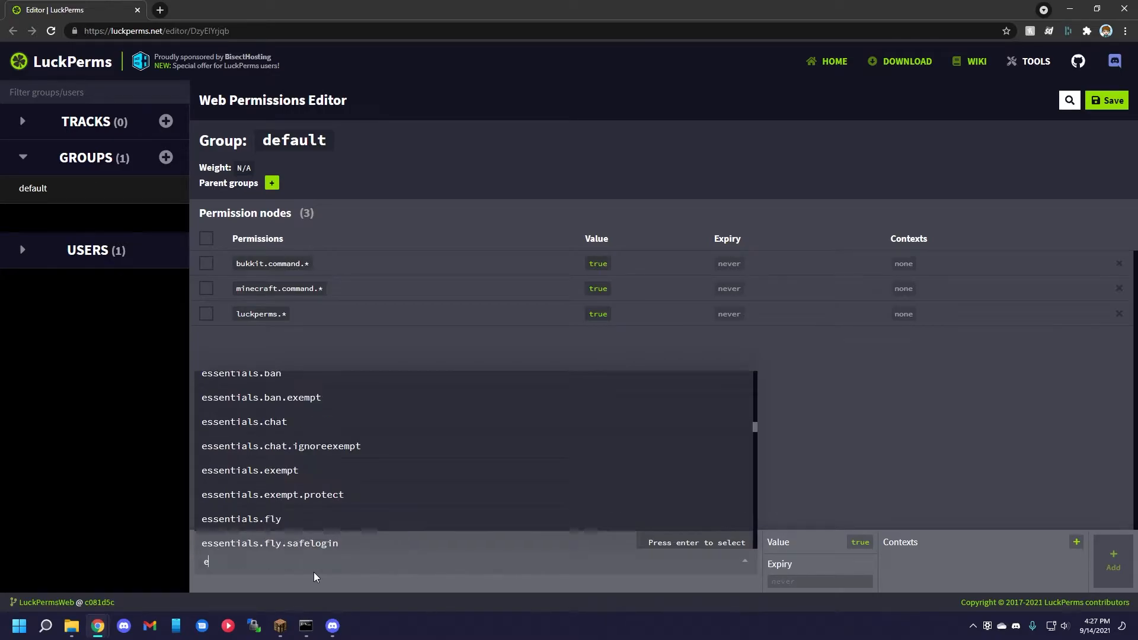
{"action": "type", "text": "ssentials.*"}
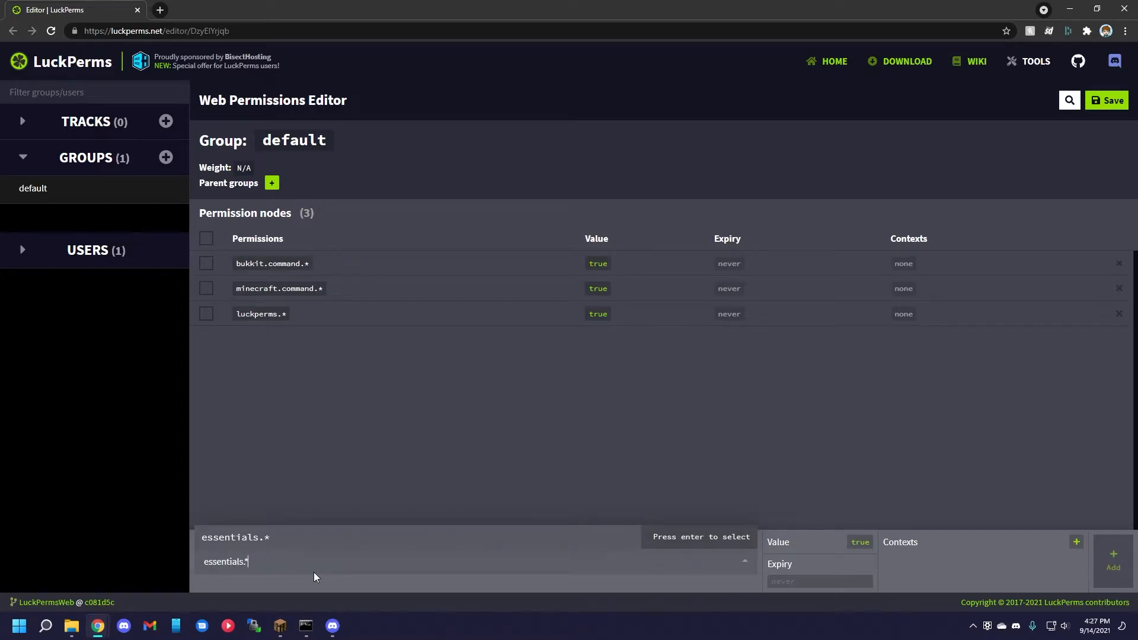
{"action": "key", "text": "Return"}
{"action": "left_click", "coordinate": [1111, 561]}
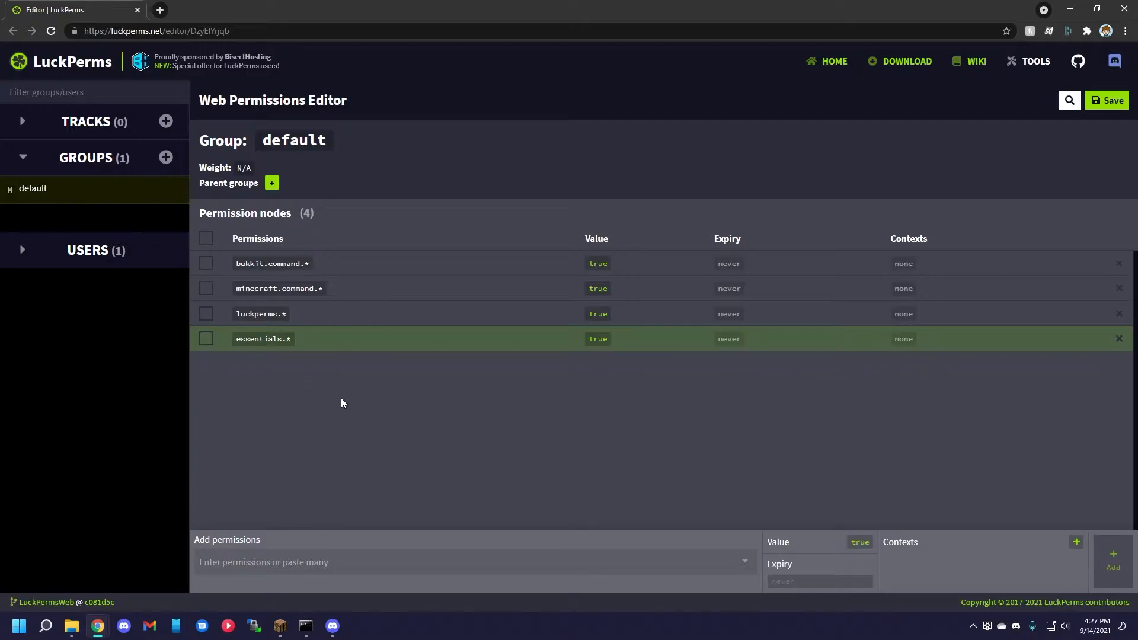
Add the essentials.balance permission with the value false to the default group and save the editor changes.
{"action": "left_click", "coordinate": [326, 560]}
{"action": "type", "text": "essen"}
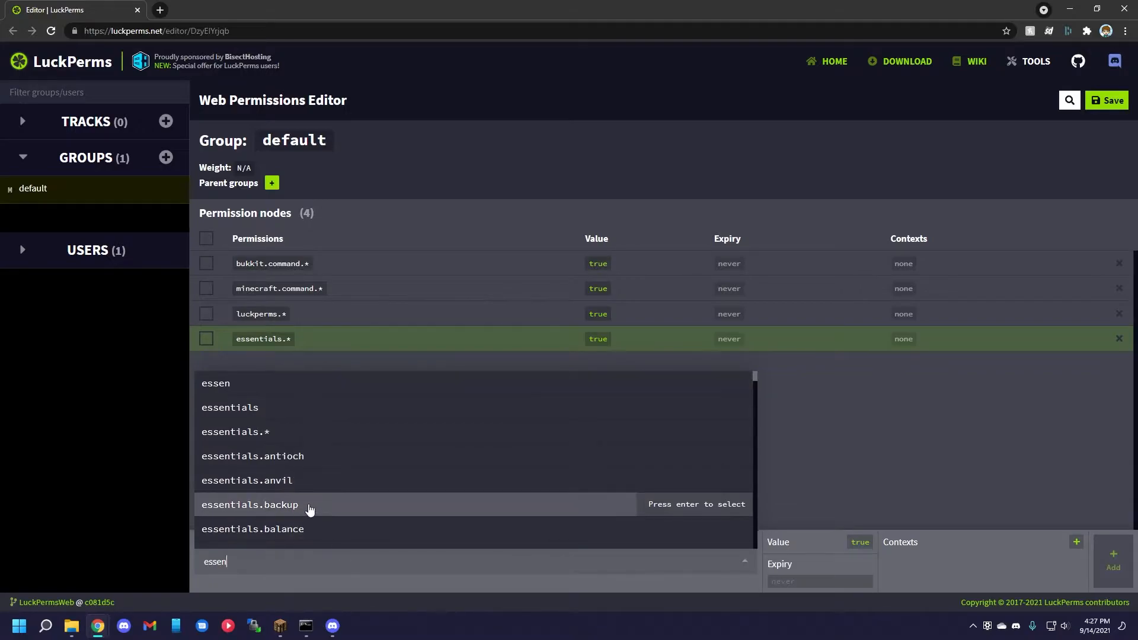
{"action": "left_click", "coordinate": [306, 531]}
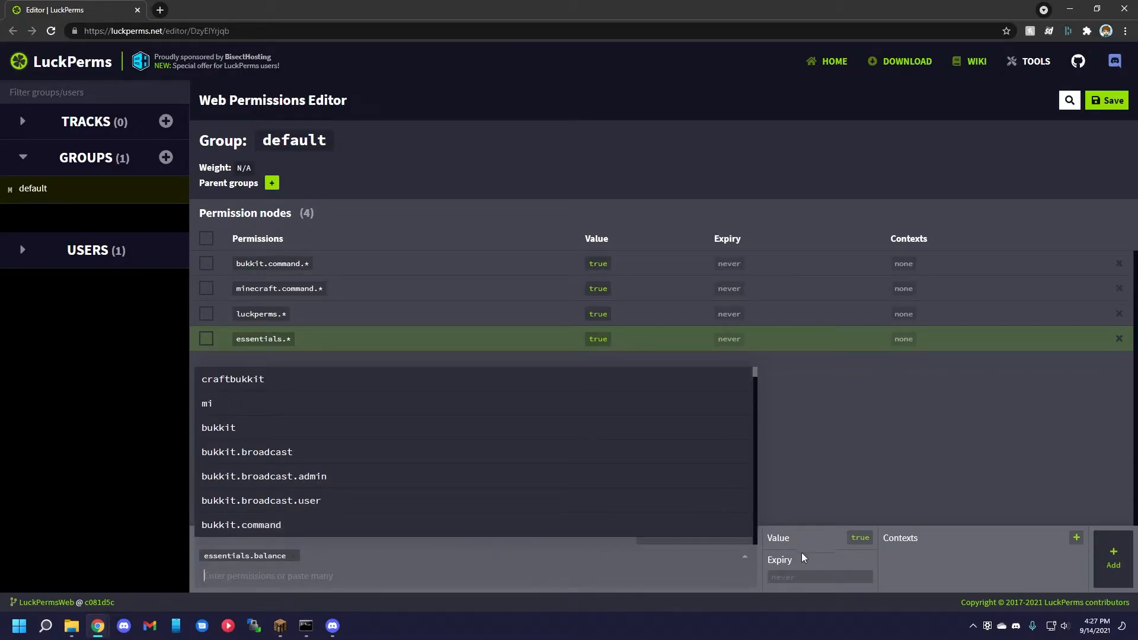
{"action": "left_click", "coordinate": [856, 539]}
{"action": "left_click", "coordinate": [1109, 554]}
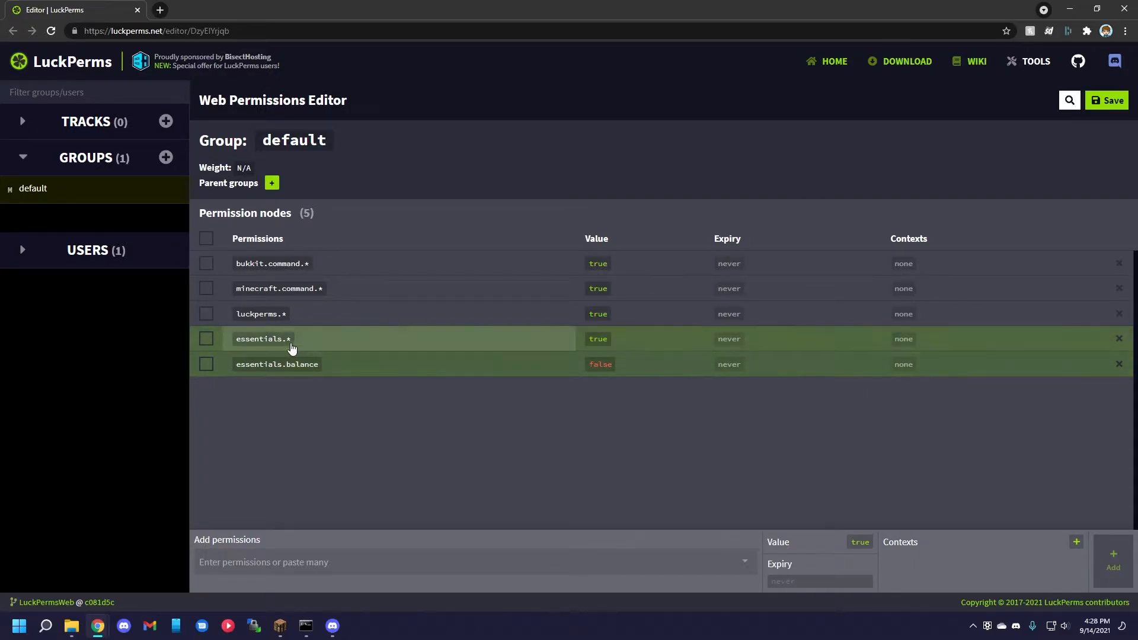
{"action": "left_click", "coordinate": [1107, 101]}
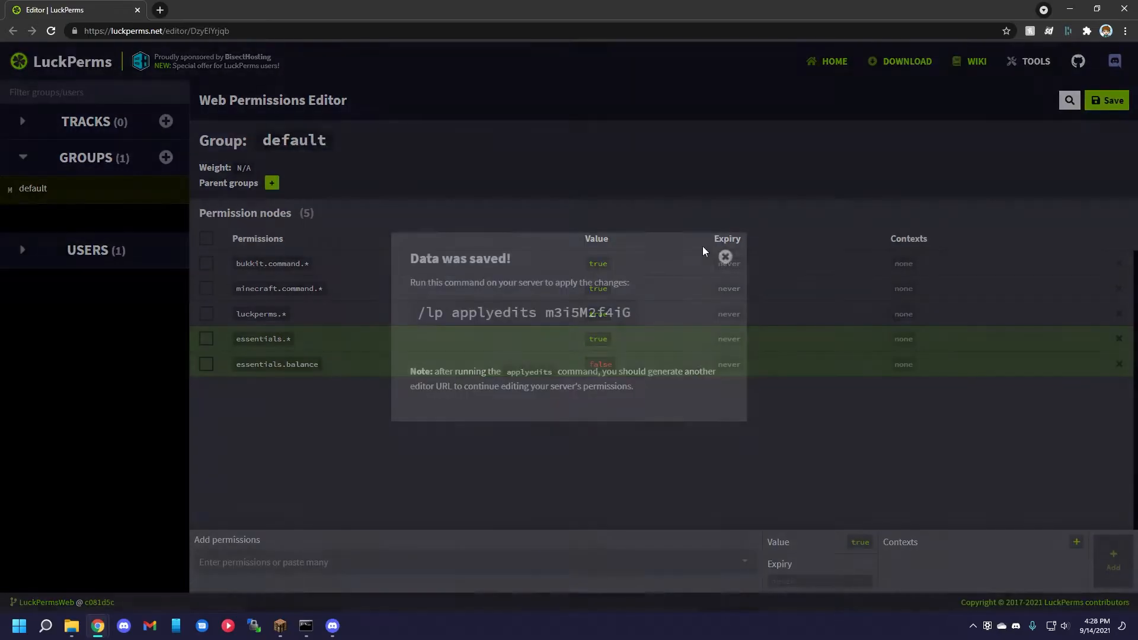
Switch to Minecraft, test the balance command with /bal, and return to the web editor.
{"action": "key", "text": "alt+Tab"}
{"action": "type", "text": "/"}
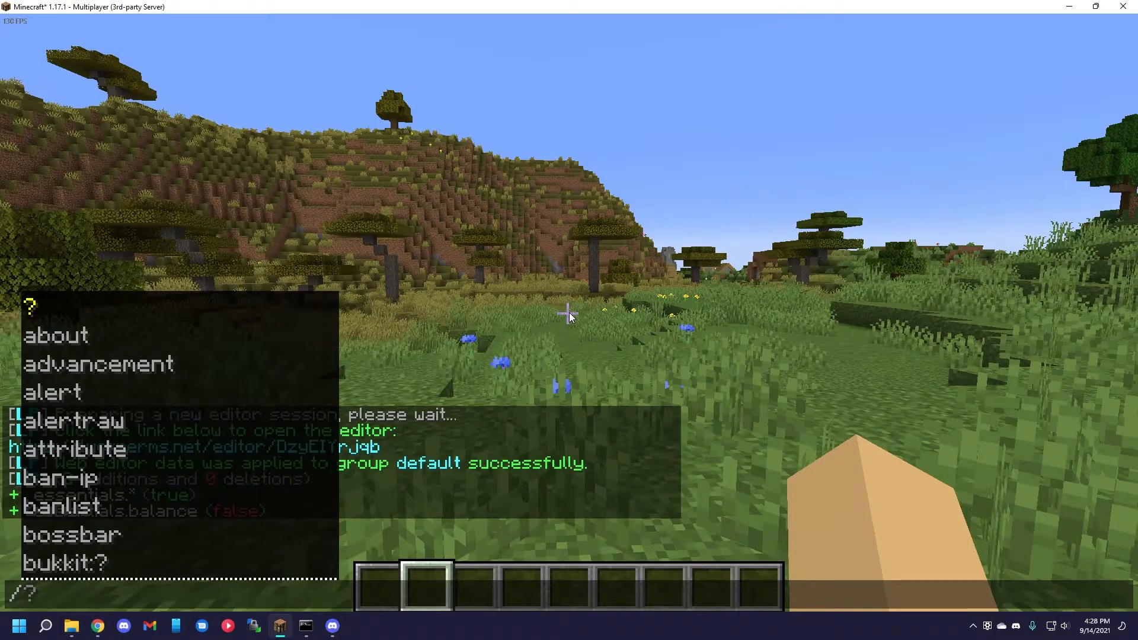
{"action": "type", "text": "bal"}
{"action": "key", "text": "Return"}
{"action": "key", "text": "alt+Tab"}
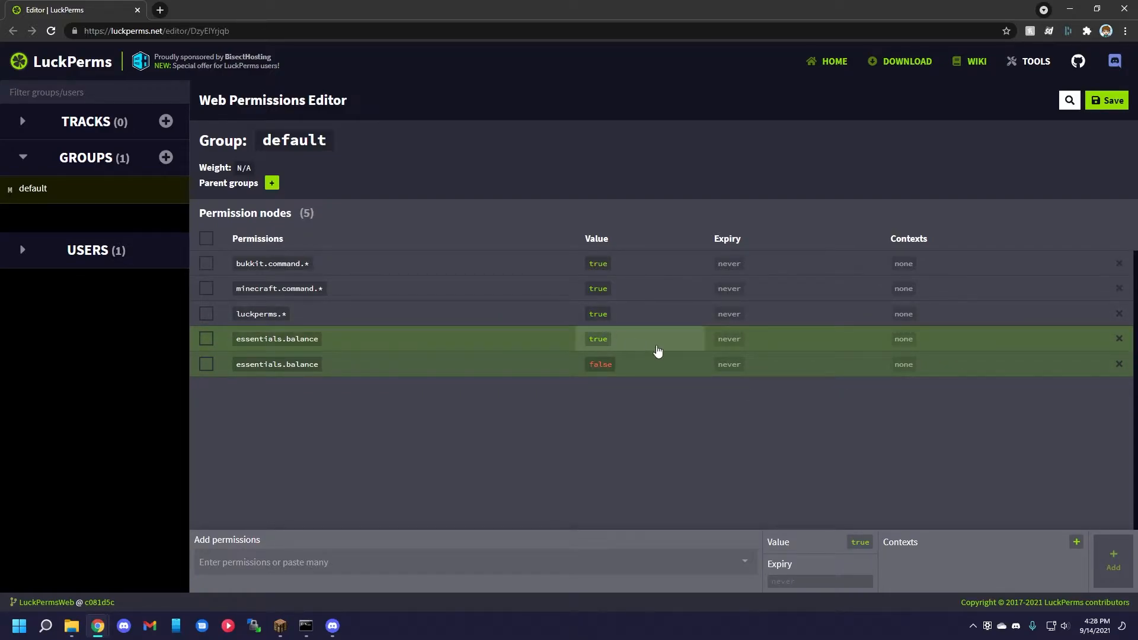
Add the context gamemode: spectator to the second essentials.balance node of the default group.
{"action": "left_click", "coordinate": [938, 372]}
{"action": "left_click", "coordinate": [1013, 412]}
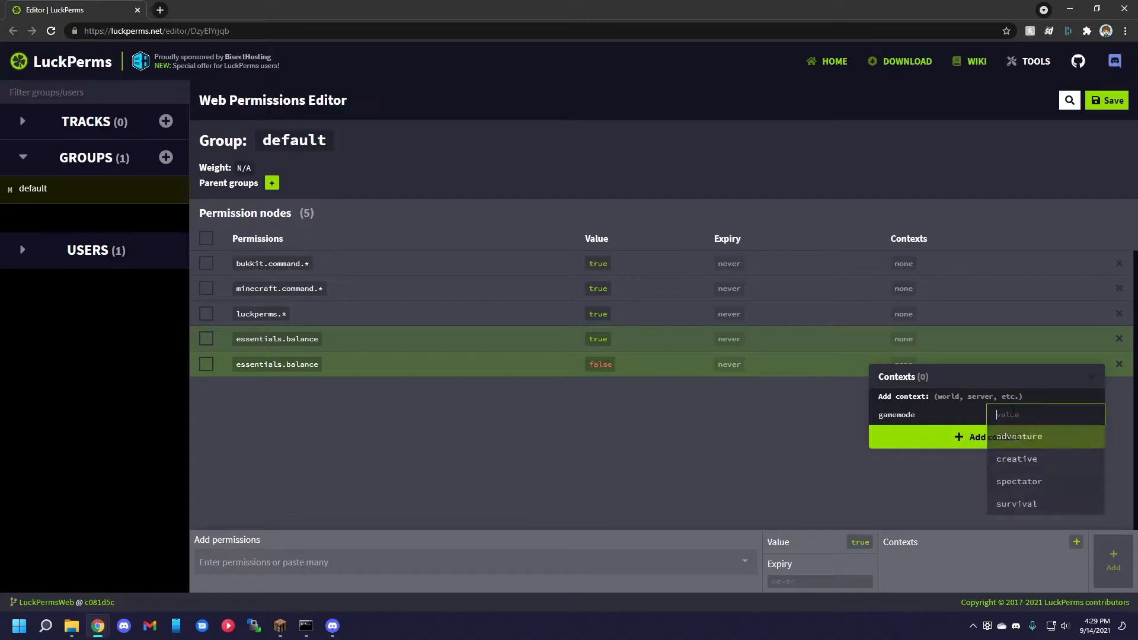
{"action": "left_click", "coordinate": [1031, 481]}
{"action": "left_click", "coordinate": [1043, 439]}
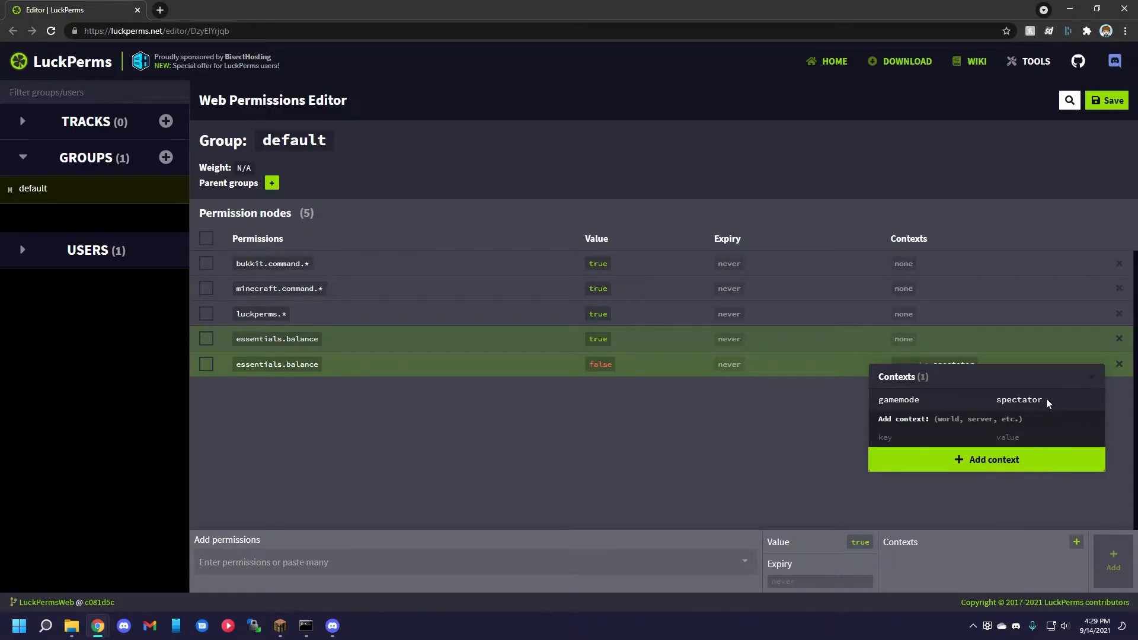
{"action": "left_click", "coordinate": [1089, 377]}
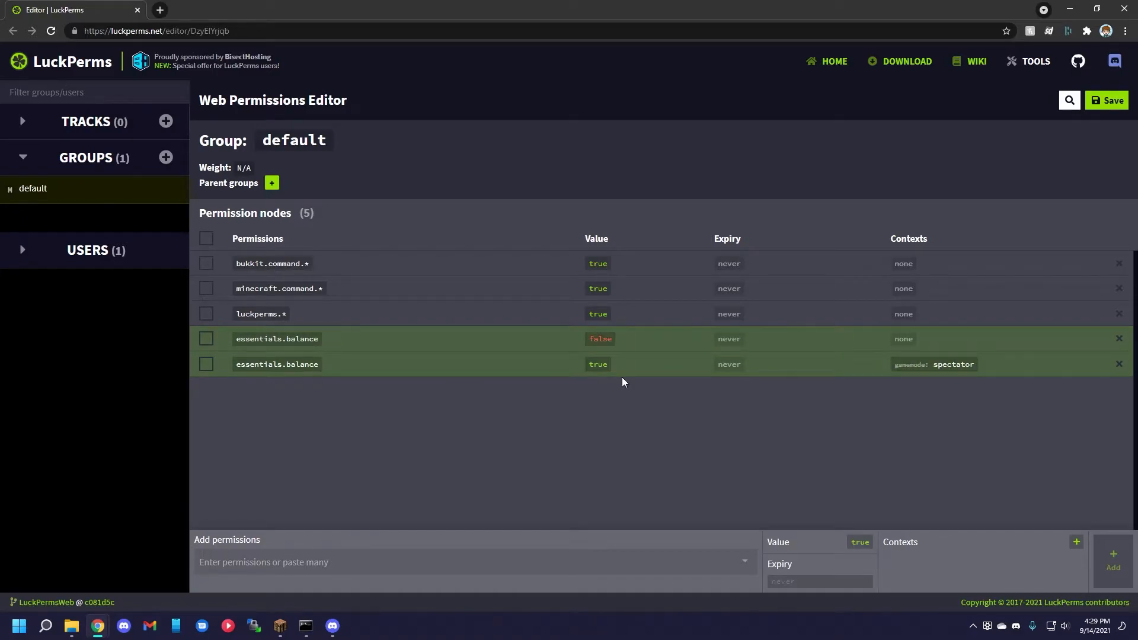
Choose an expiry for the essentials.balance permission being added to the default group.
{"action": "left_click", "coordinate": [620, 573]}
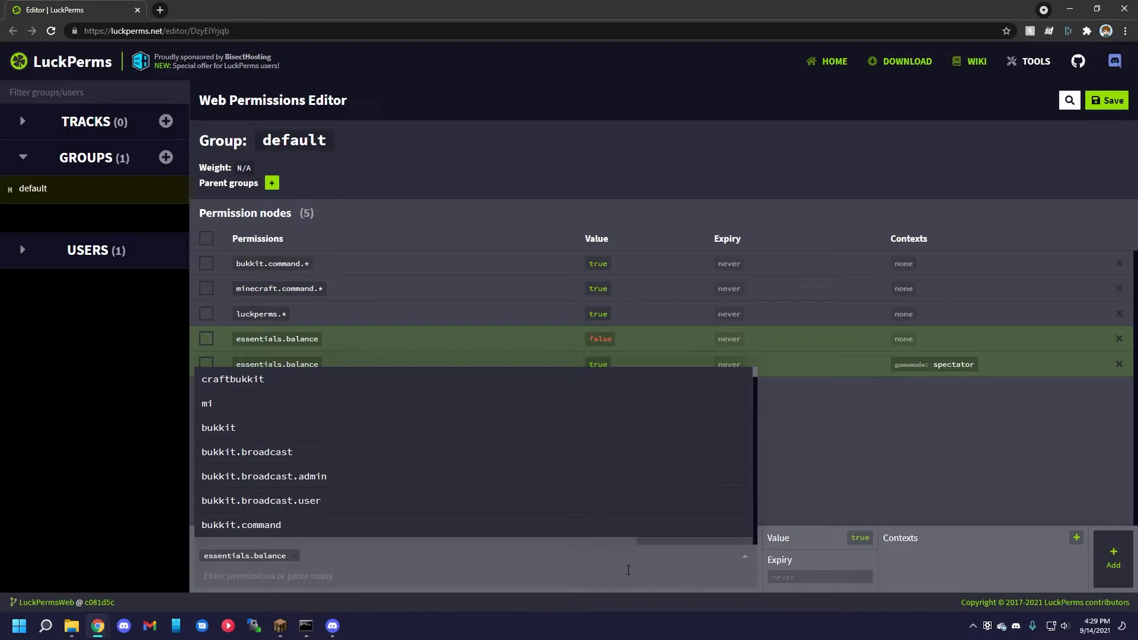
{"action": "left_click", "coordinate": [825, 577]}
{"action": "left_click", "coordinate": [830, 562]}
{"action": "key", "text": "Return"}
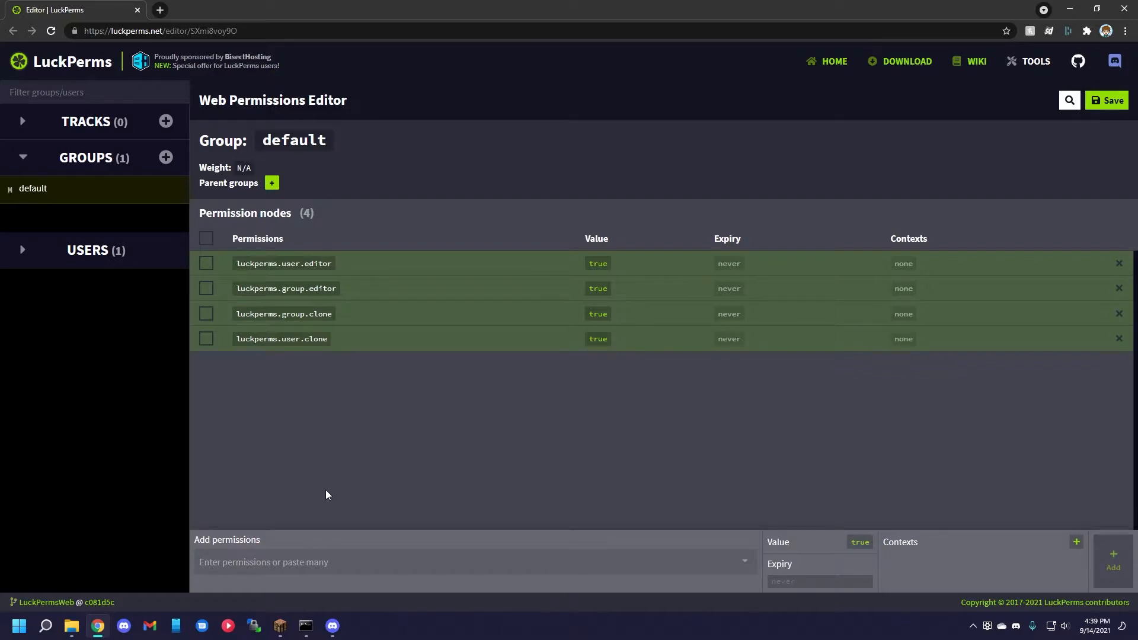
Add a permission node named luckperms. with the value true to the default group.
{"action": "left_click", "coordinate": [319, 563]}
{"action": "type", "text": "lucker"}
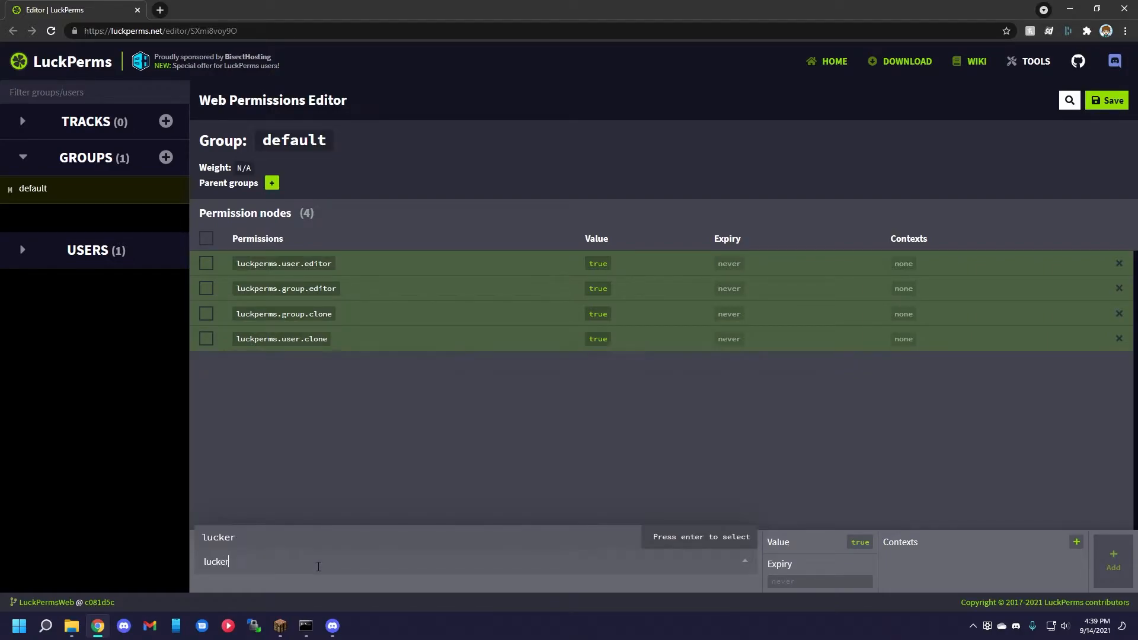
{"action": "key", "text": "BackSpace"}
{"action": "key", "text": "BackSpace"}
{"action": "type", "text": "perms."}
{"action": "key", "text": "Return"}
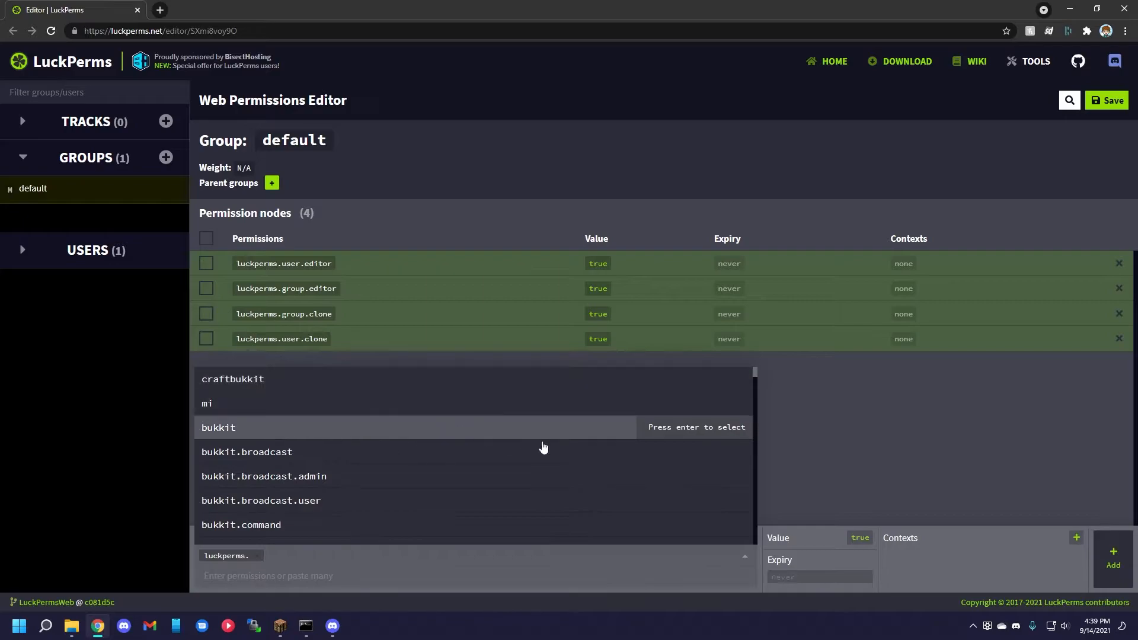
{"action": "left_click", "coordinate": [1113, 559]}
Rename the luckperms. node to the shorthand luckperms.{user,group}.{clone,editor}.
{"action": "left_click", "coordinate": [300, 366]}
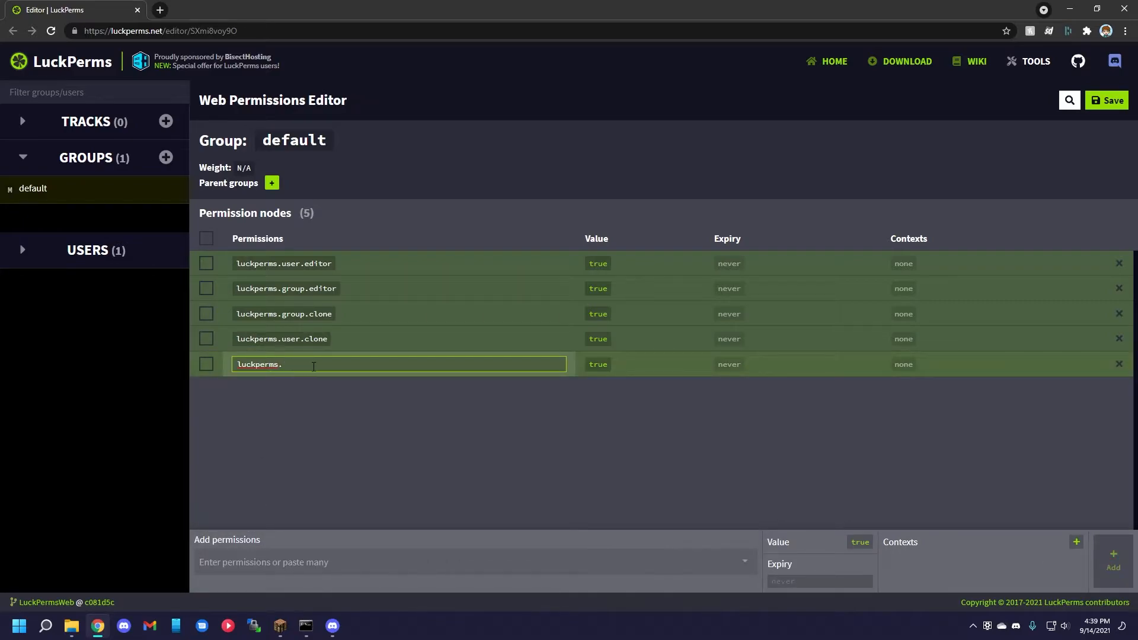
{"action": "type", "text": "luckperms.{user,group}.{clone,editor"}
{"action": "key", "text": "Return"}
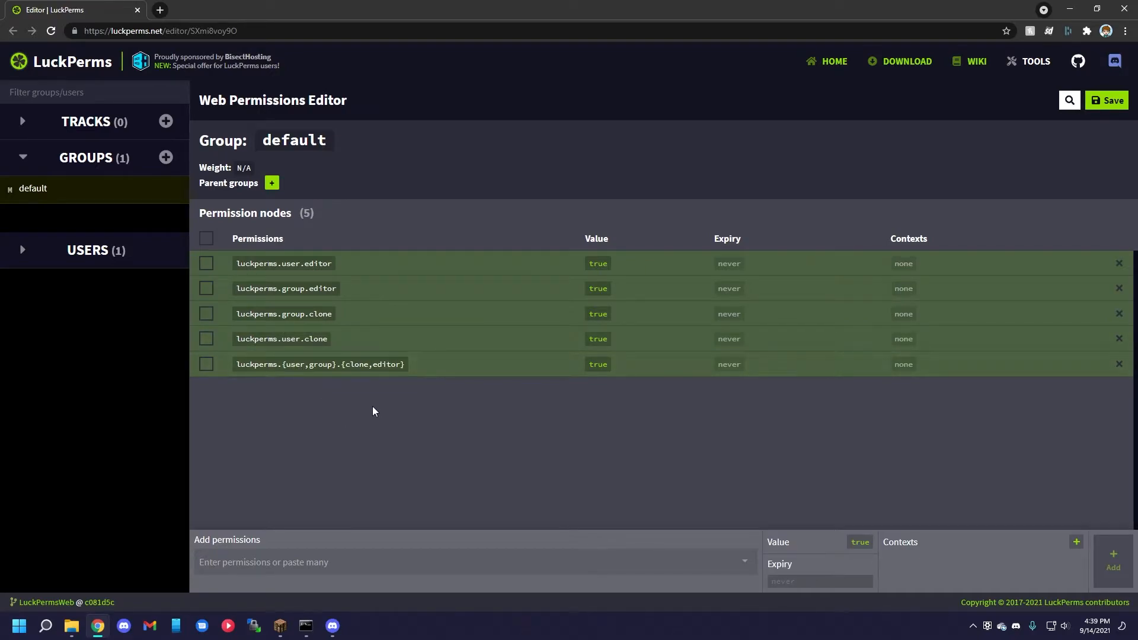
Add two permissions named 1 and 2 to the default group through one comma-separated entry.
{"action": "left_click", "coordinate": [299, 562]}
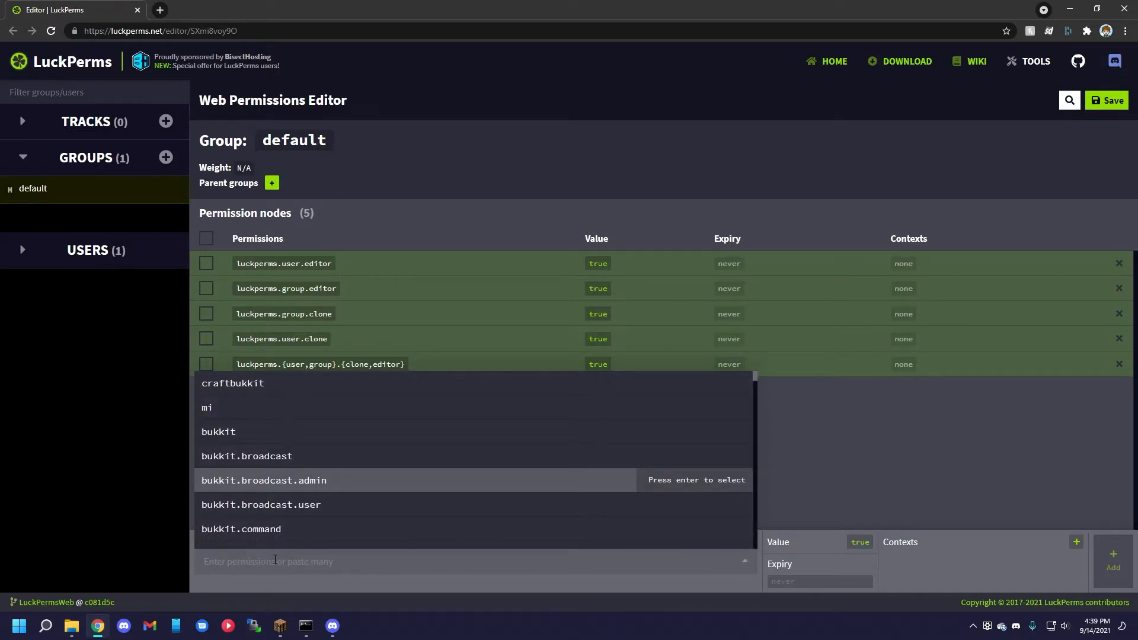
{"action": "type", "text": "1,2"}
{"action": "key", "text": "Return"}
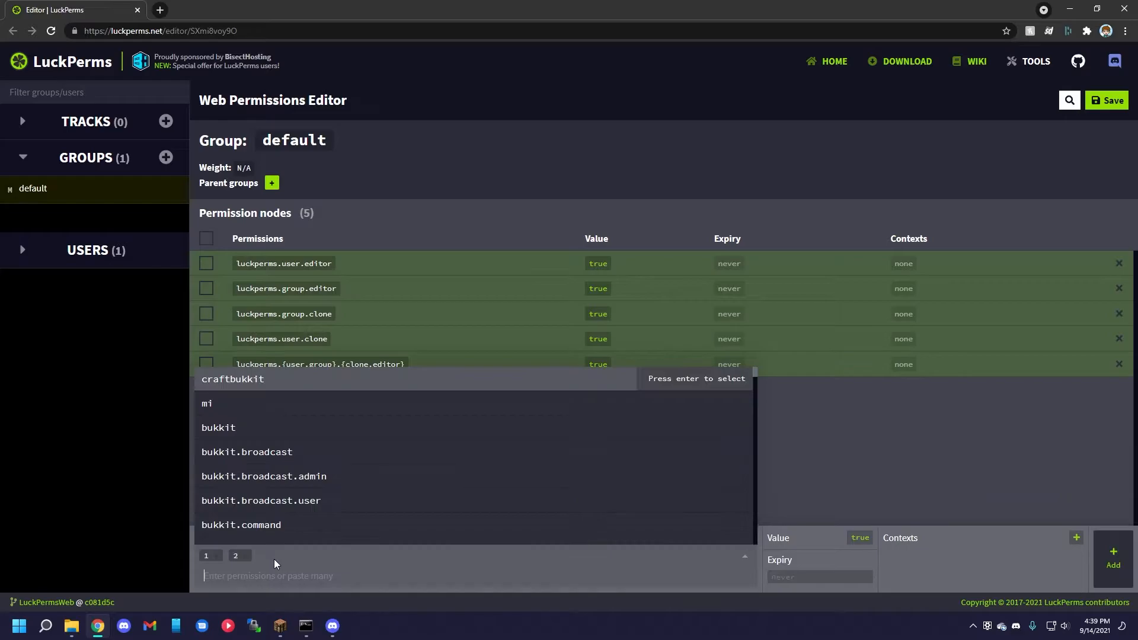
{"action": "left_click", "coordinate": [1102, 555]}
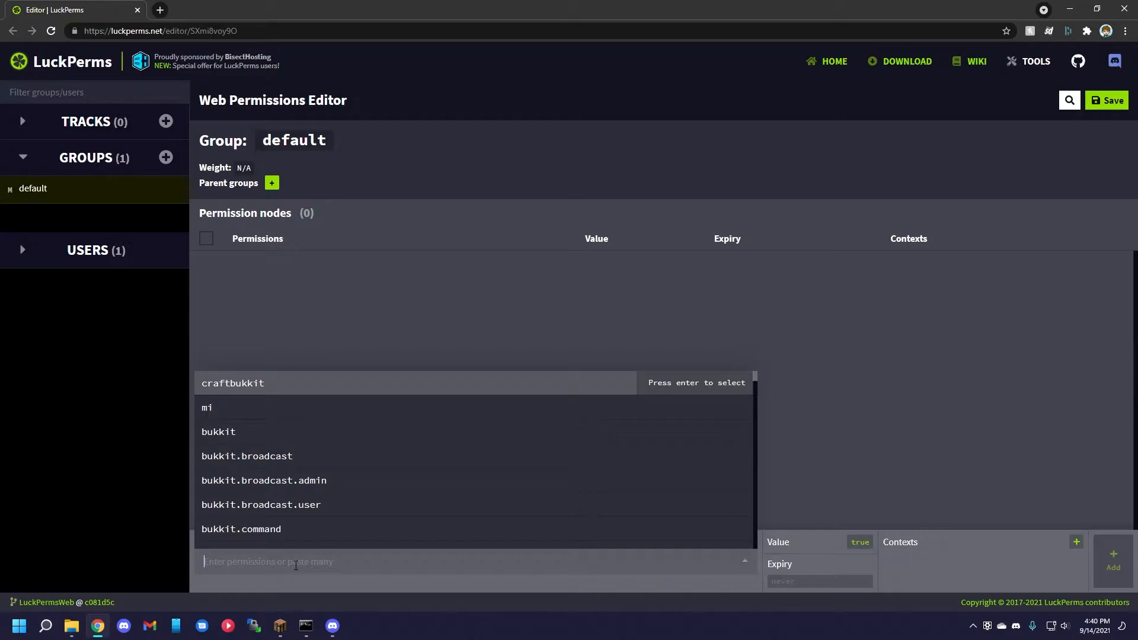
Add the permission essentials.kits.{a-f} with the value true to the default group.
{"action": "type", "text": "essenti"}
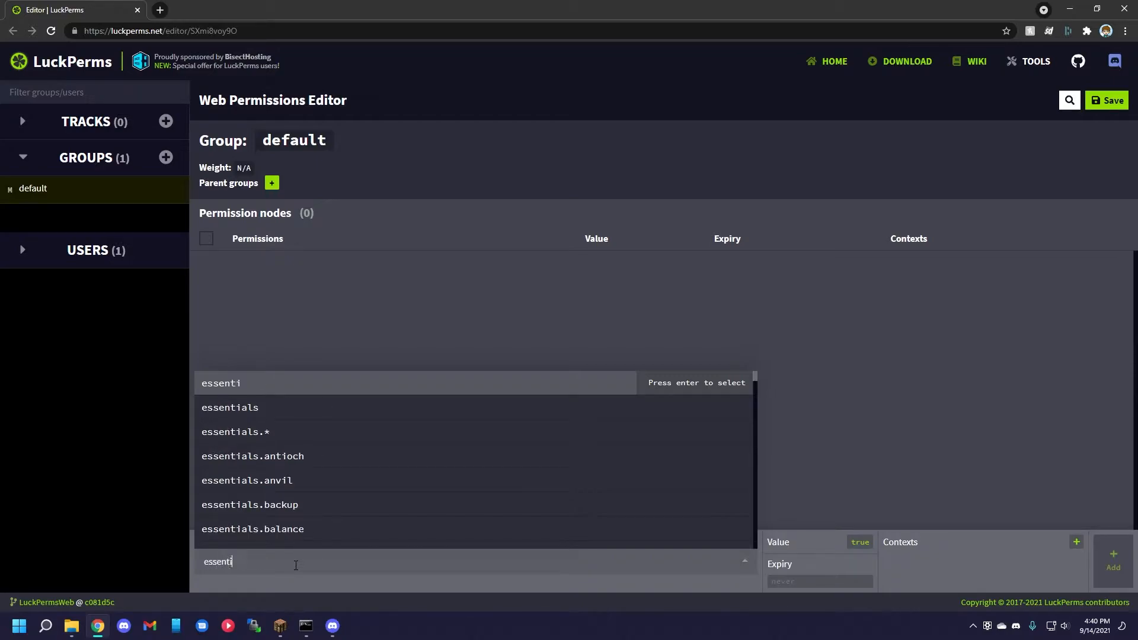
{"action": "type", "text": "als.kits.{"}
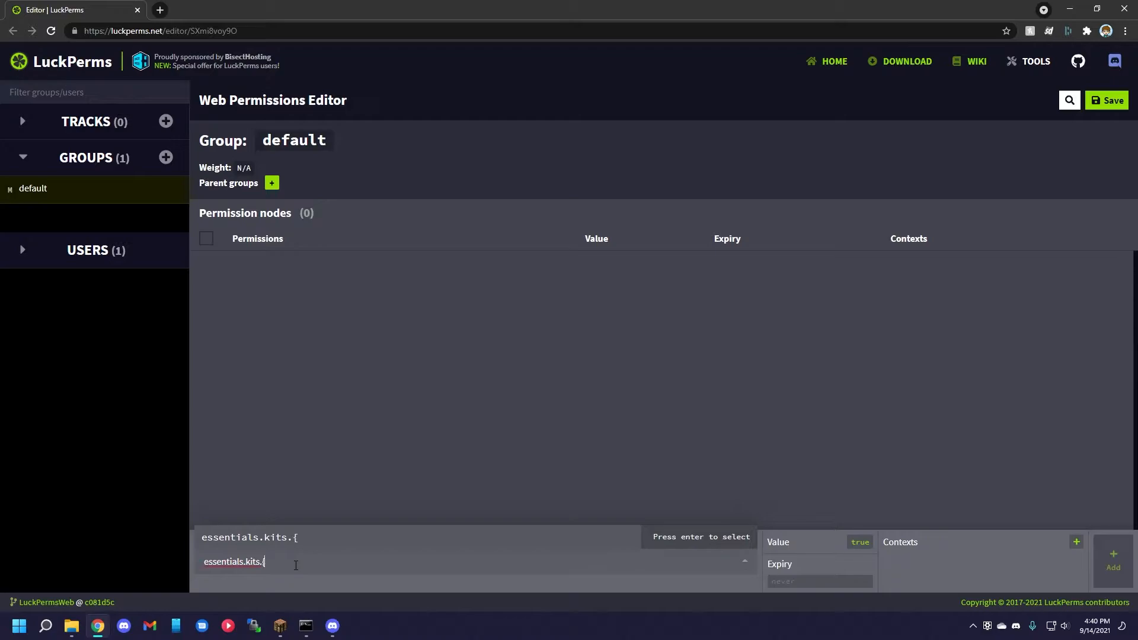
{"action": "type", "text": "a-f}"}
{"action": "key", "text": "Return"}
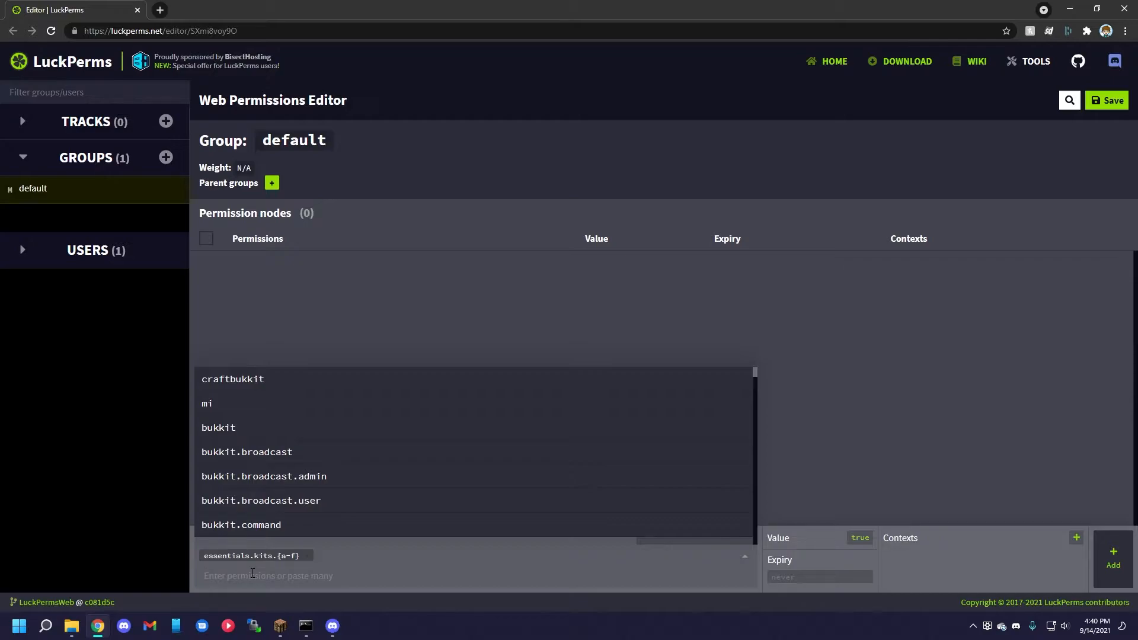
{"action": "key", "text": "Return"}
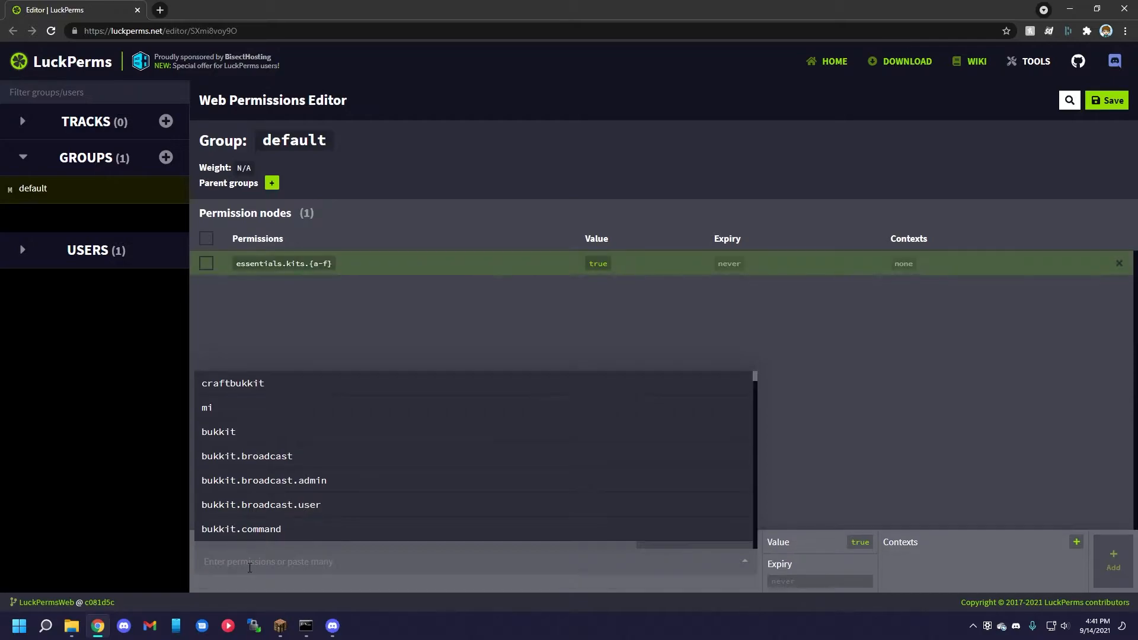
Add the numeric-range permission essentials.kits.{1-5} to the default group.
{"action": "key", "text": "Up"}
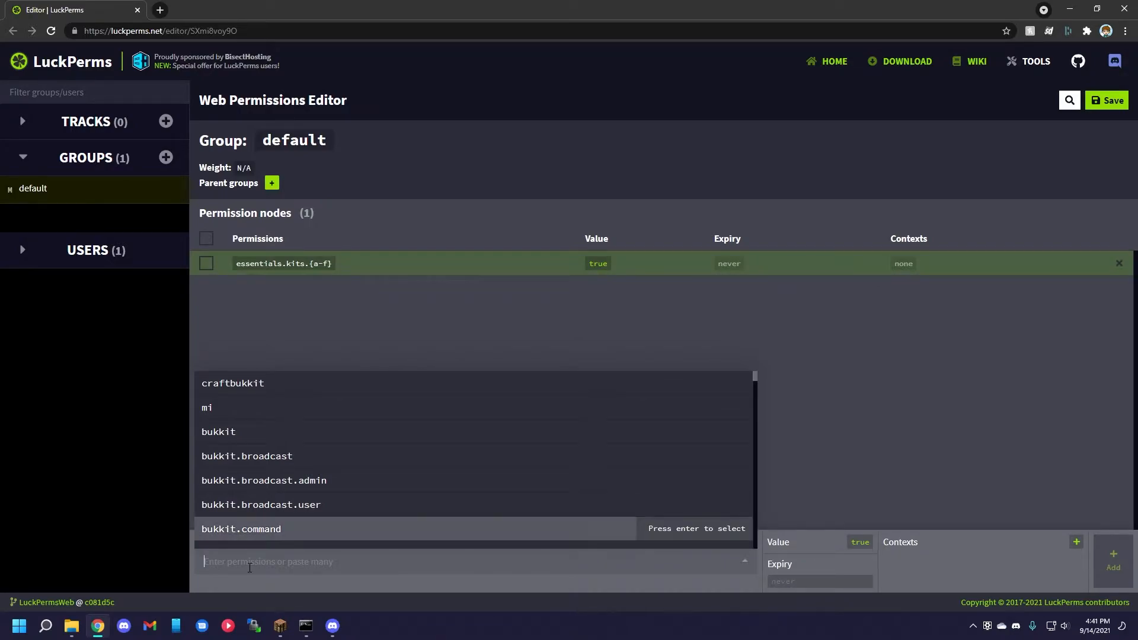
{"action": "type", "text": "essentials.kits.{1-5"}
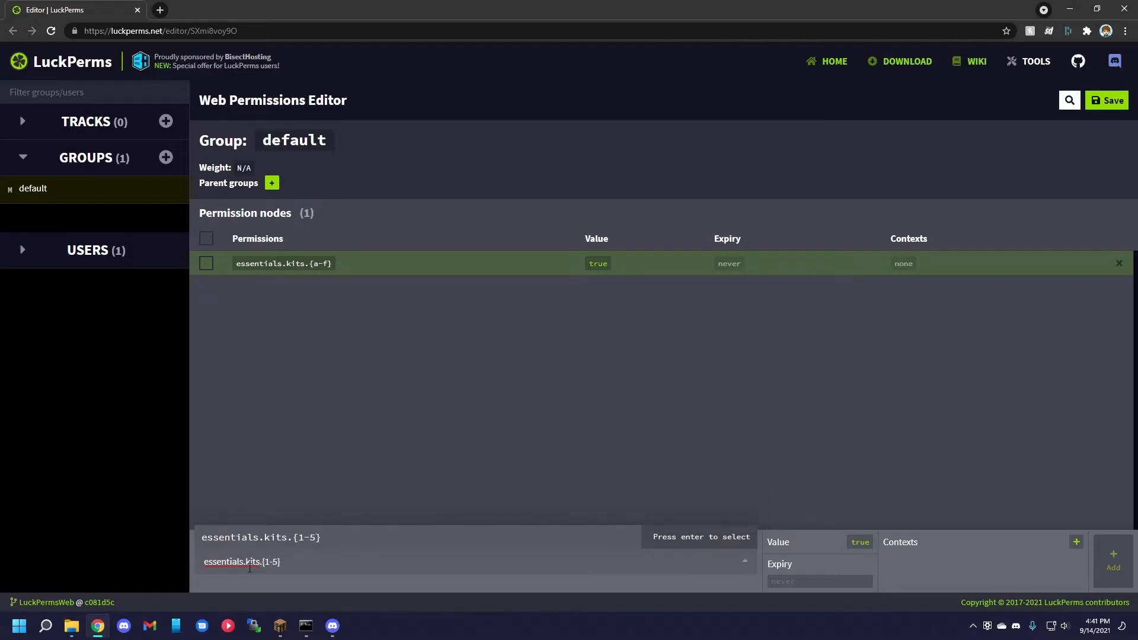
{"action": "key", "text": "Return"}
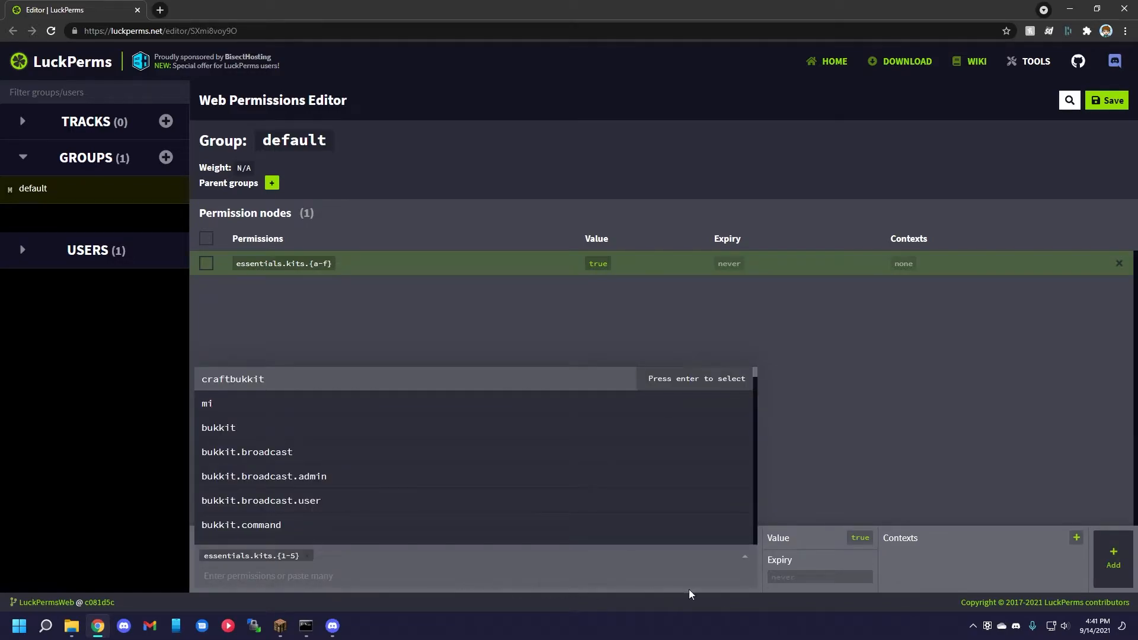
{"action": "left_click", "coordinate": [1104, 571]}
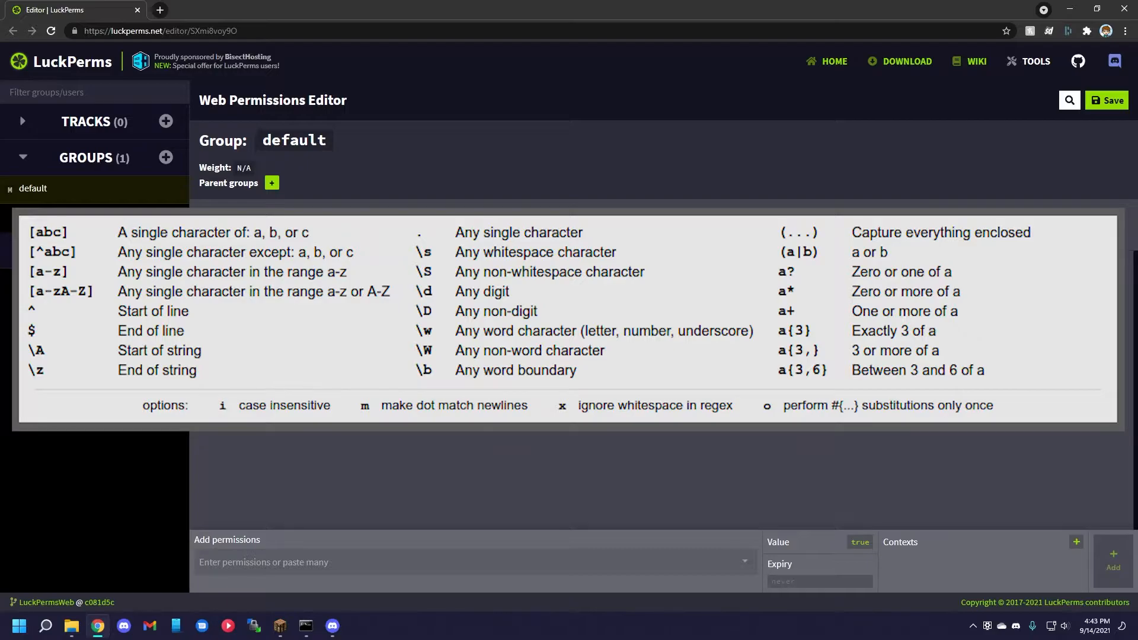
Open the regexr.com website in a new browser tab.
{"action": "key", "text": "ctrl+t"}
{"action": "type", "text": "regexr.com"}
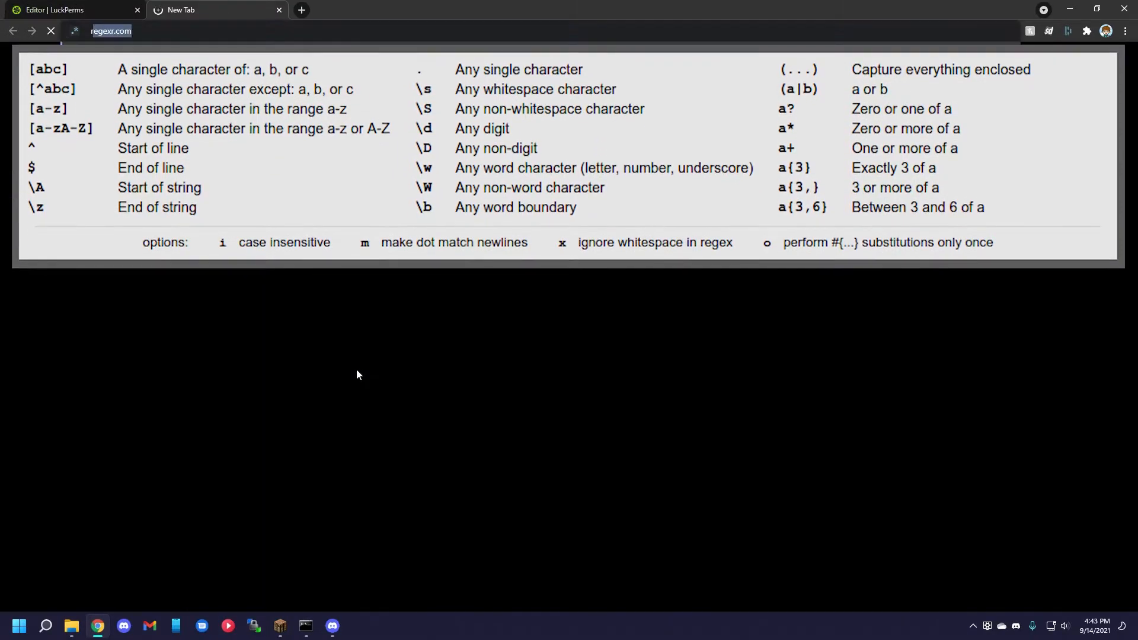
{"action": "key", "text": "Return"}
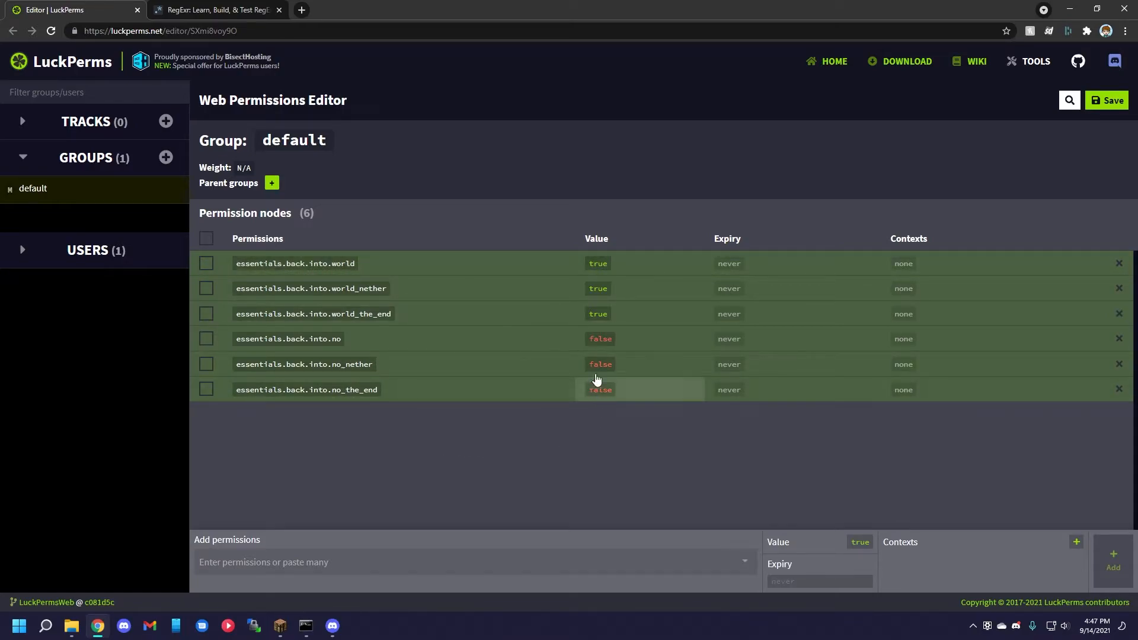
Add the regex permission r=essentials\.back\.into\.world(.*) with the value true to the default group.
{"action": "left_click", "coordinate": [284, 559]}
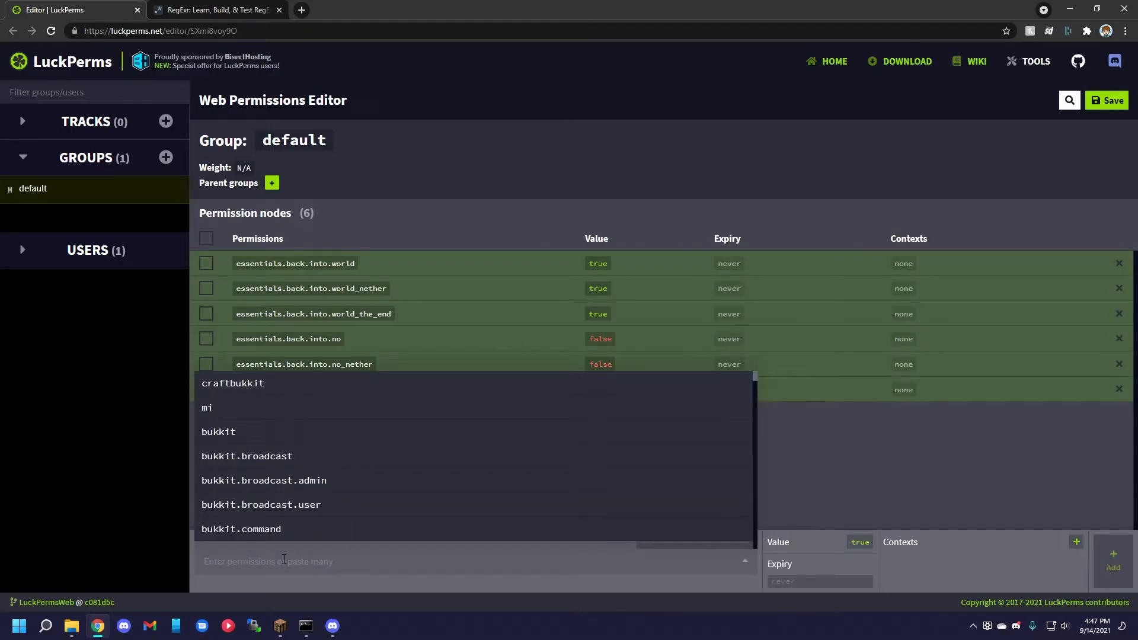
{"action": "type", "text": "r="}
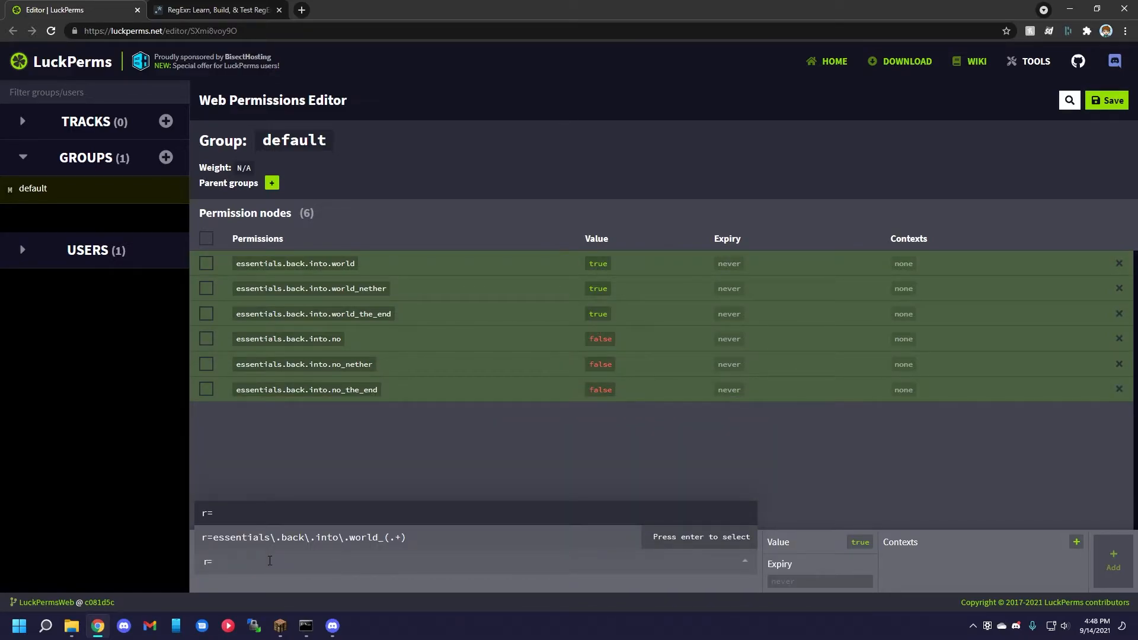
{"action": "type", "text": "essentials\\"}
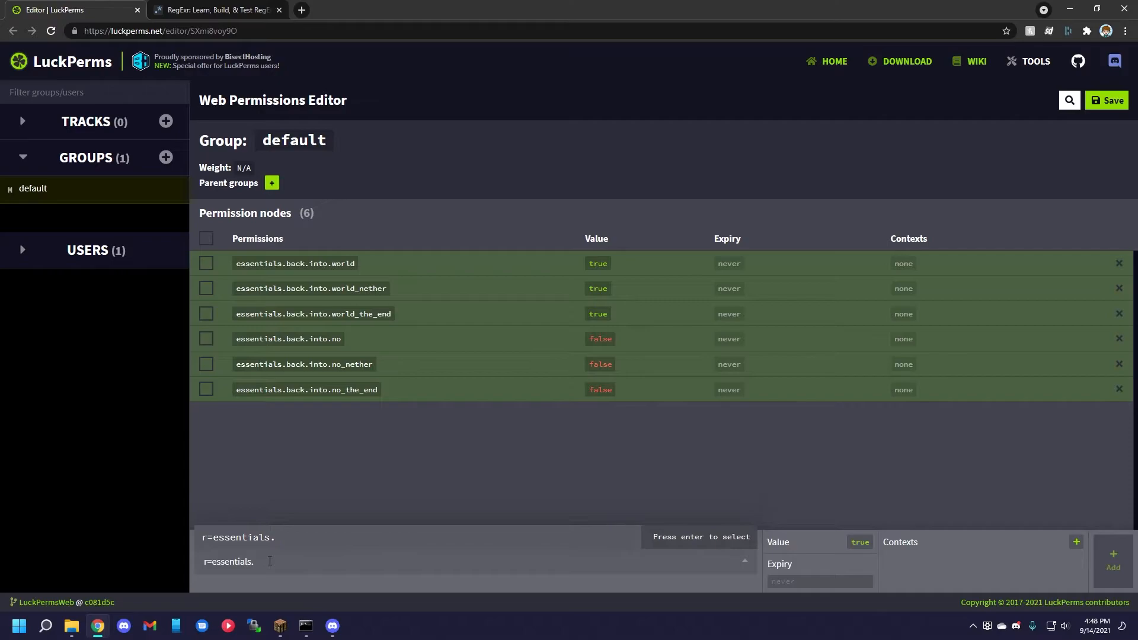
{"action": "type", "text": ".bac"}
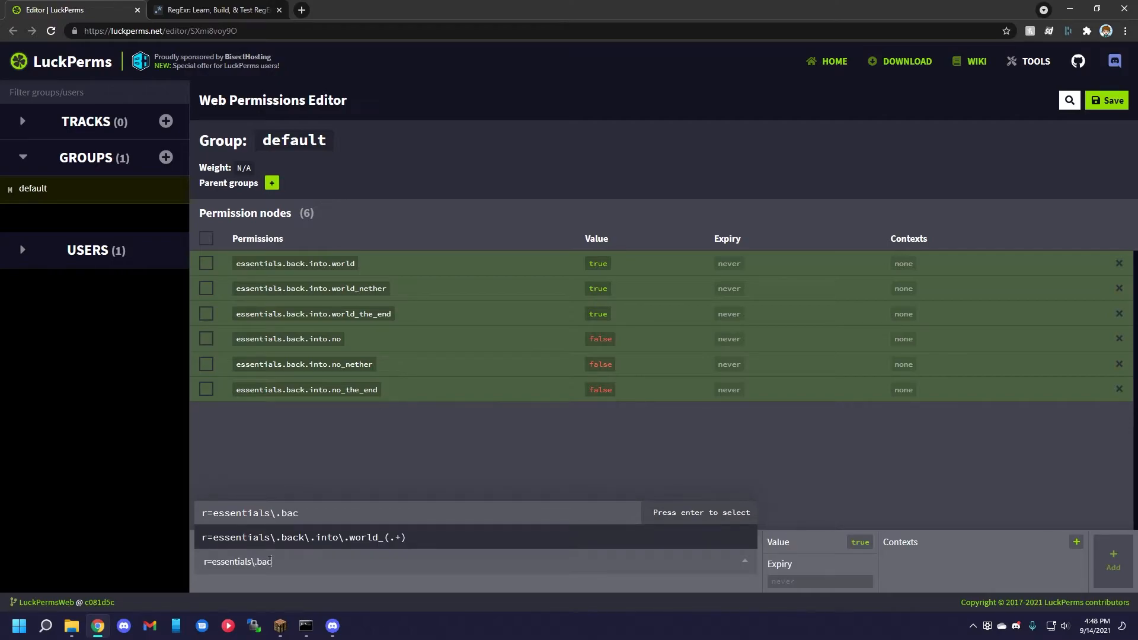
{"action": "type", "text": "k\\.into\\.world("}
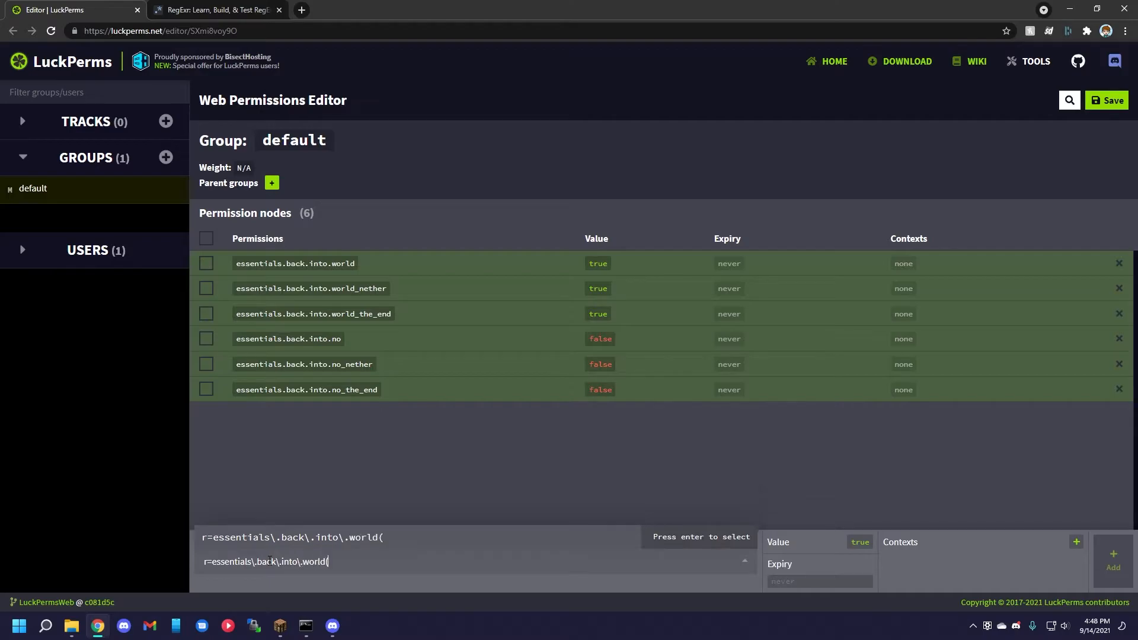
{"action": "type", "text": ".*"}
{"action": "key", "text": "Return"}
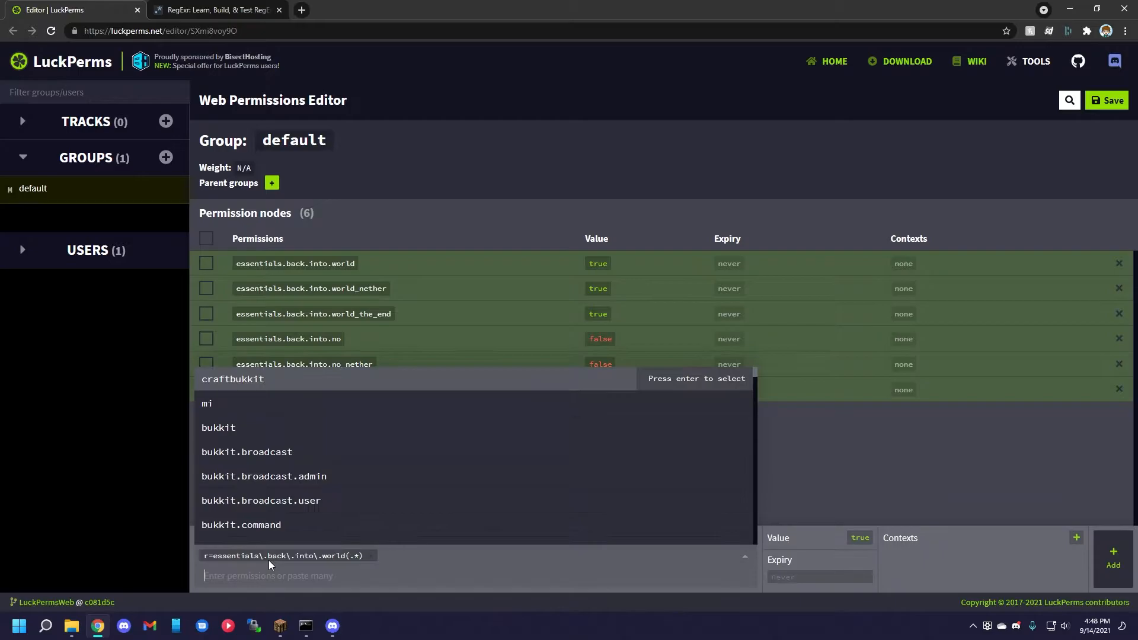
{"action": "key", "text": "Return"}
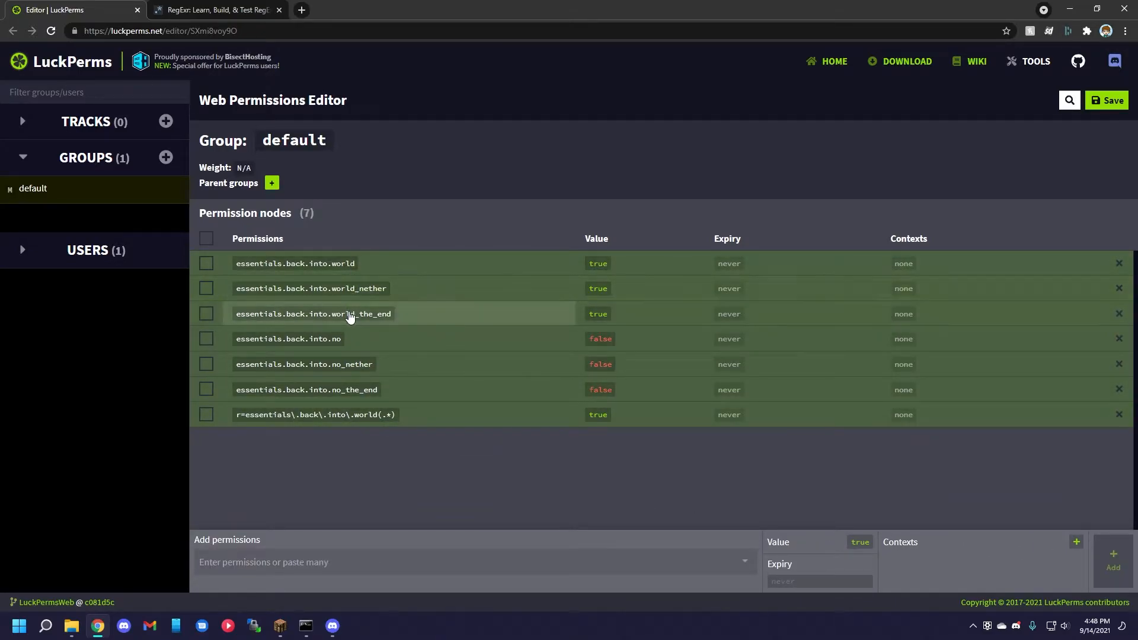
Delete the essentials.back.into.world, world_nether and world_the_end permission nodes from the default group.
{"action": "left_click", "coordinate": [1119, 264]}
{"action": "left_click", "coordinate": [1119, 263]}
{"action": "left_click", "coordinate": [1119, 263]}
Copy the world regex node and add it as a new permission changed to r=essentials\.back\.into\.no(.*).
{"action": "left_click", "coordinate": [370, 340]}
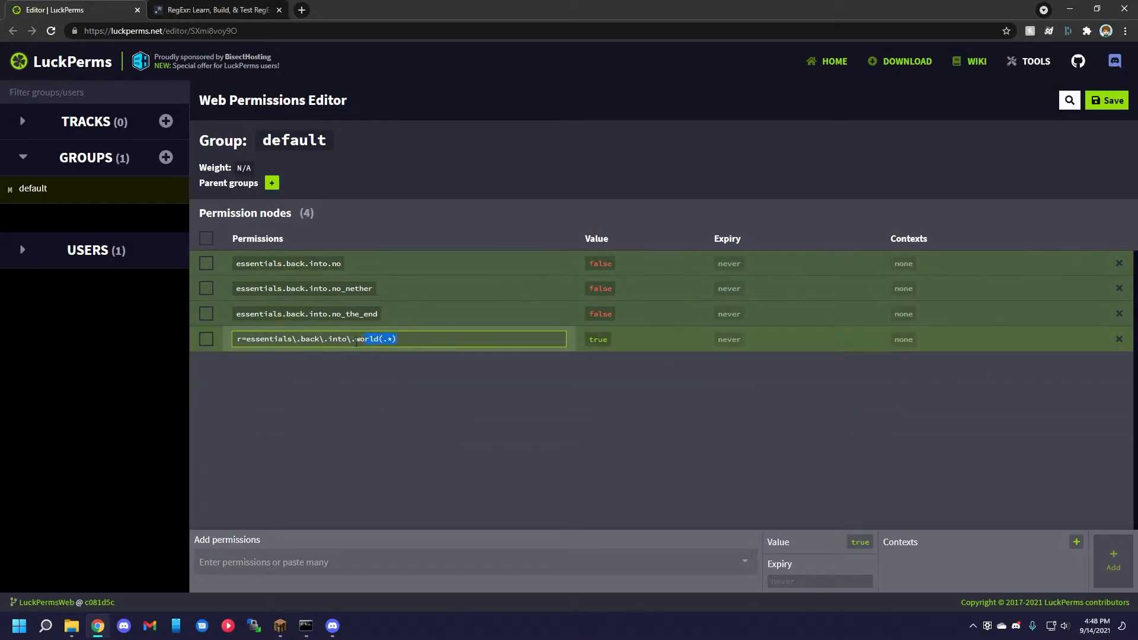
{"action": "left_click_drag", "start_coordinate": [370, 340], "coordinate": [224, 348]}
{"action": "key", "text": "ctrl+c"}
{"action": "left_click", "coordinate": [313, 562]}
{"action": "key", "text": "ctrl+v"}
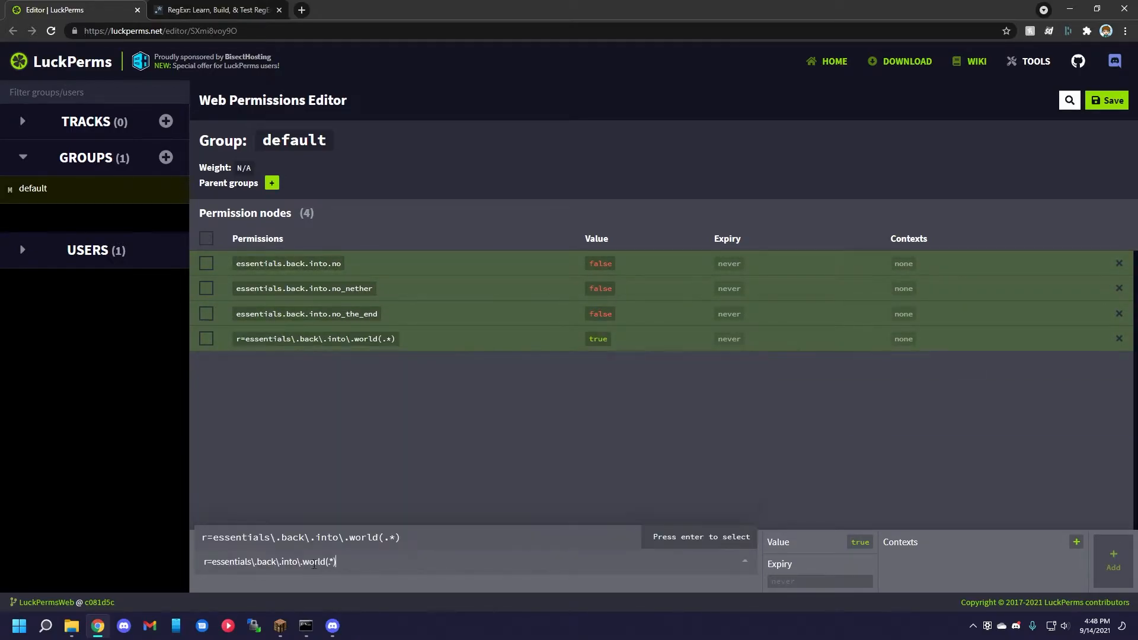
{"action": "key", "text": "BackSpace"}
{"action": "key", "text": "BackSpace"}
{"action": "key", "text": "BackSpace"}
{"action": "key", "text": "BackSpace"}
{"action": "key", "text": "BackSpace"}
{"action": "type", "text": "no_"}
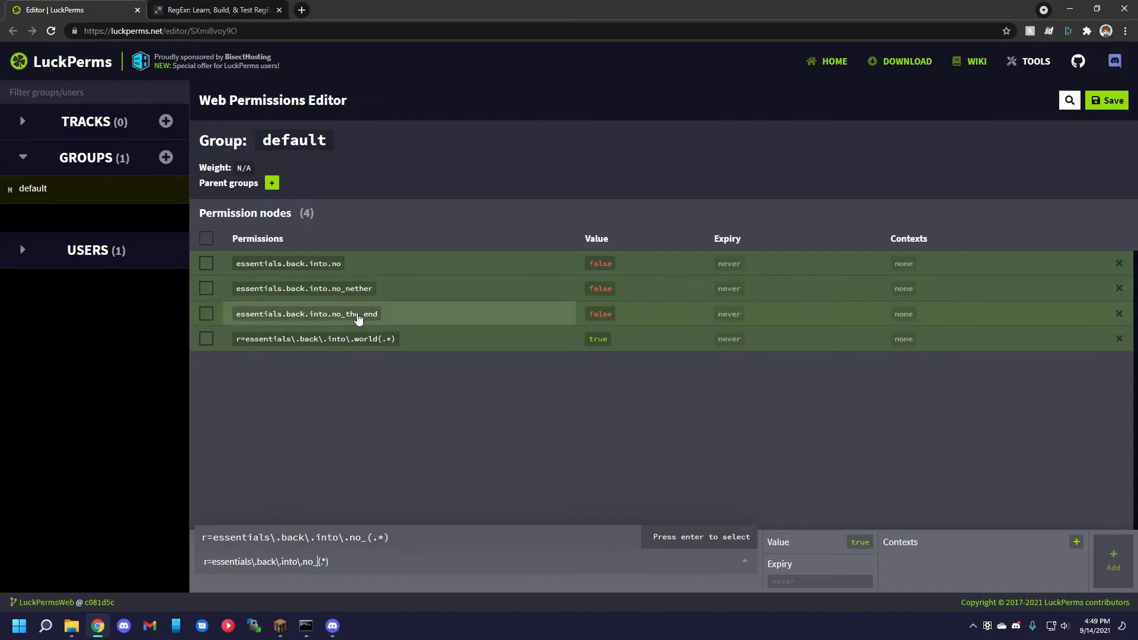
{"action": "key", "text": "BackSpace"}
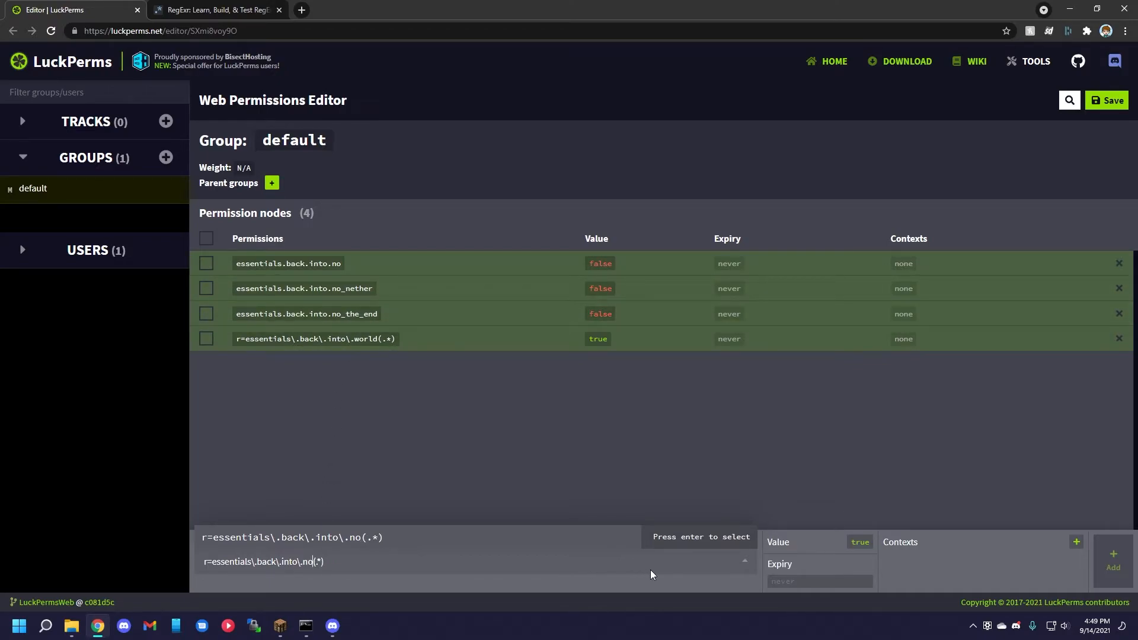
{"action": "key", "text": "Return"}
Delete the essentials.back.into.no, no_nether and no_the_end nodes and toggle the value of the no(.*) regex node.
{"action": "left_click", "coordinate": [1119, 288]}
{"action": "left_click", "coordinate": [1119, 288]}
{"action": "left_click", "coordinate": [1119, 263]}
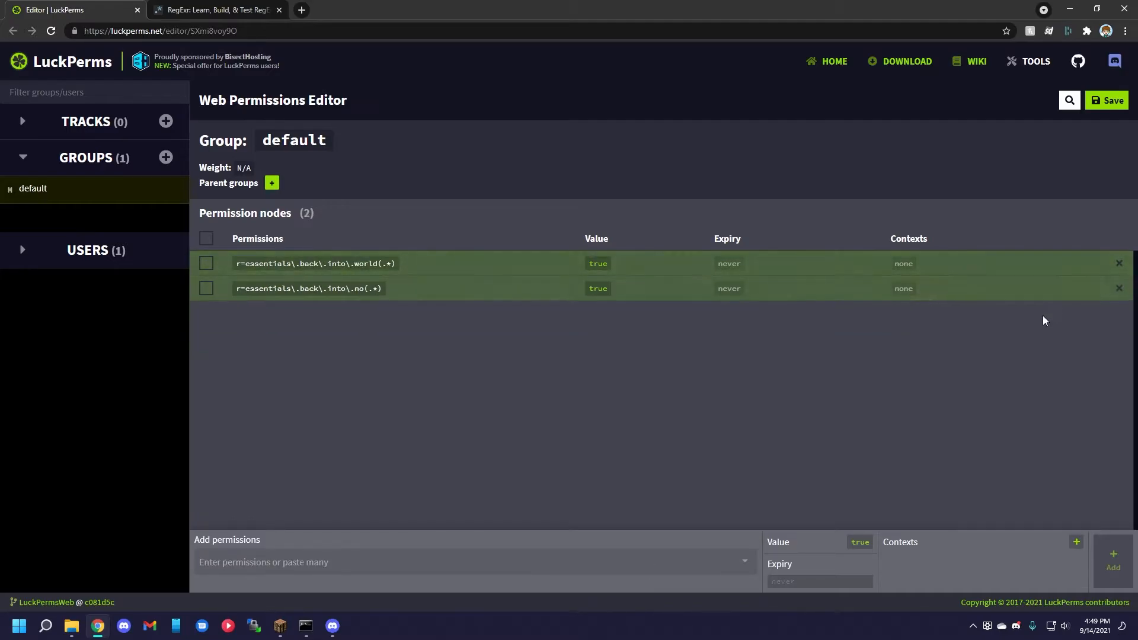
{"action": "left_click", "coordinate": [600, 288]}
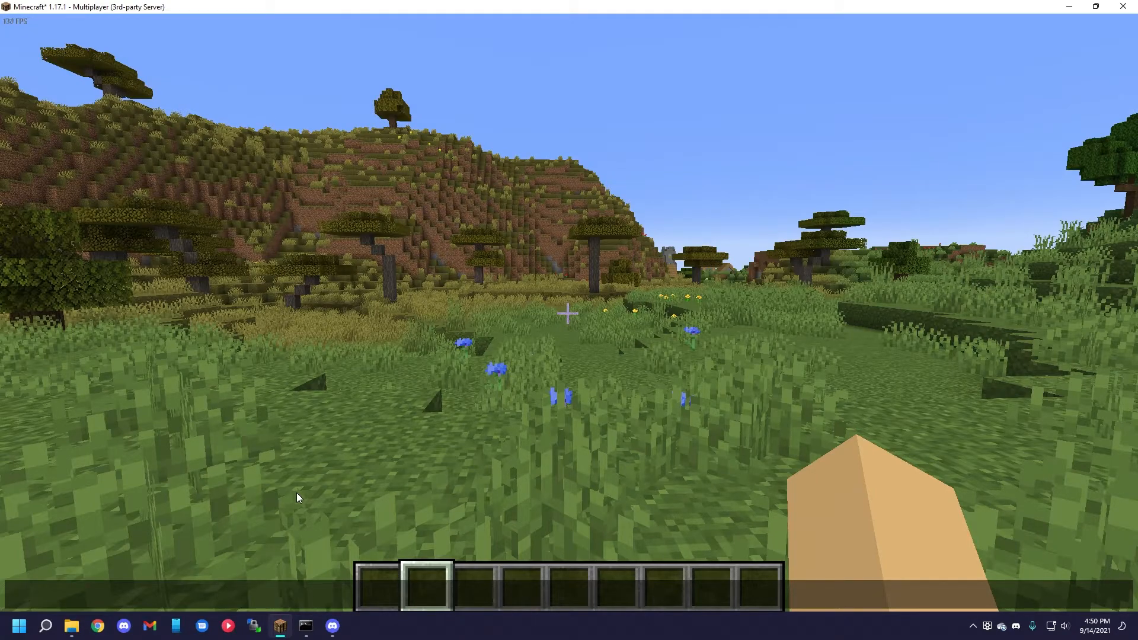
In Minecraft, enter the chat command /lp group default permission settemp essentials.ping true without running it.
{"action": "type", "text": "/"}
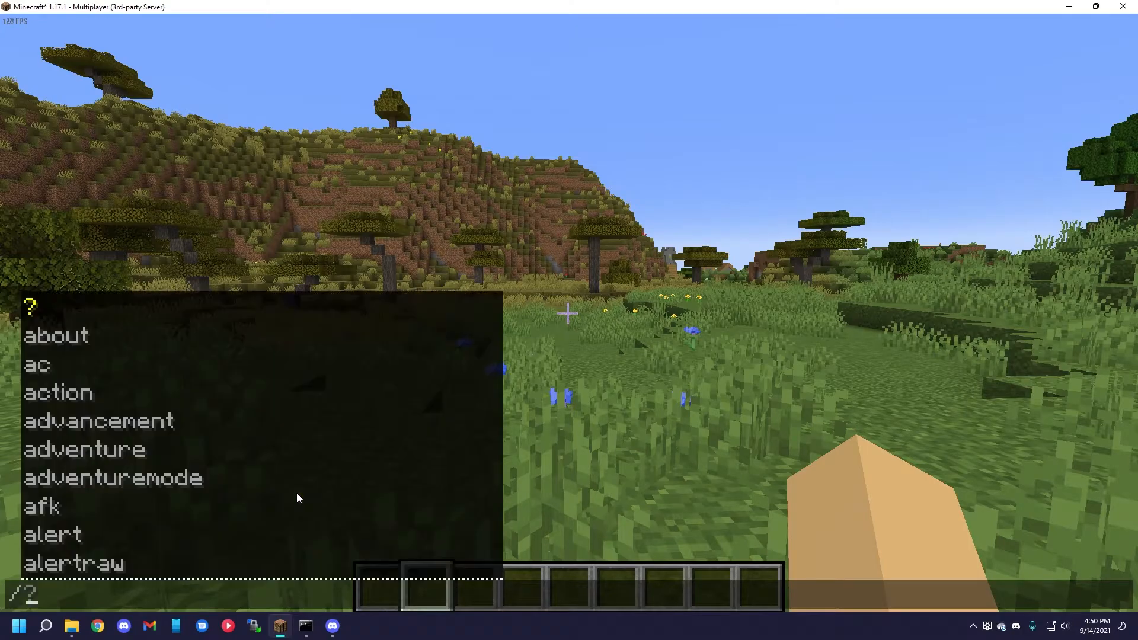
{"action": "type", "text": "lp group default "}
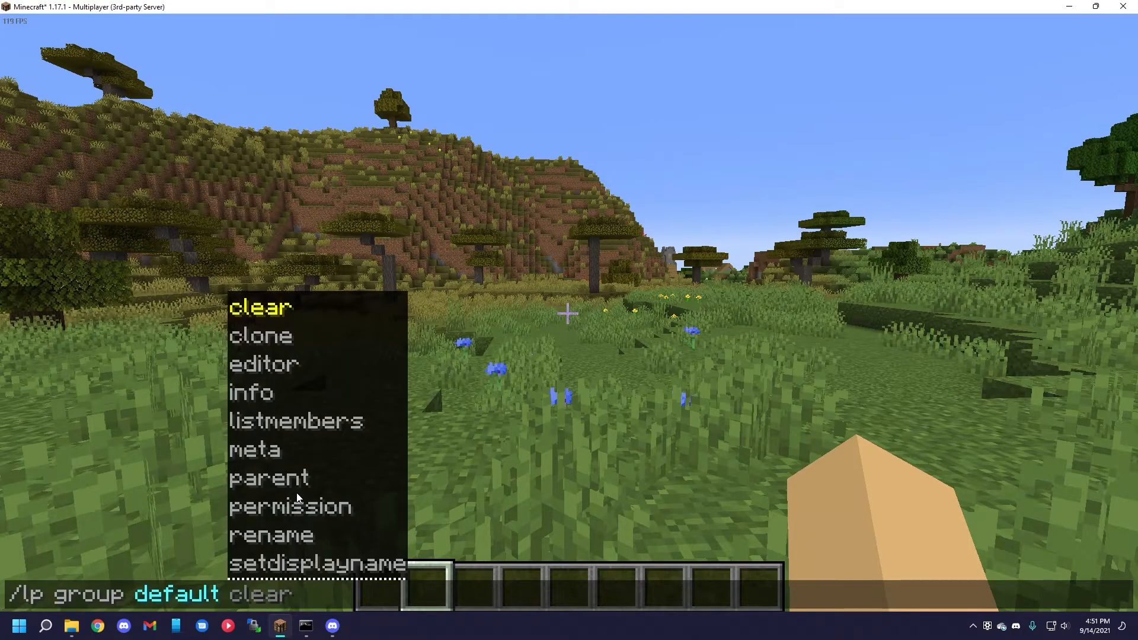
{"action": "type", "text": "per"}
{"action": "key", "text": "Tab"}
{"action": "type", "text": "set"}
{"action": "key", "text": "Tab"}
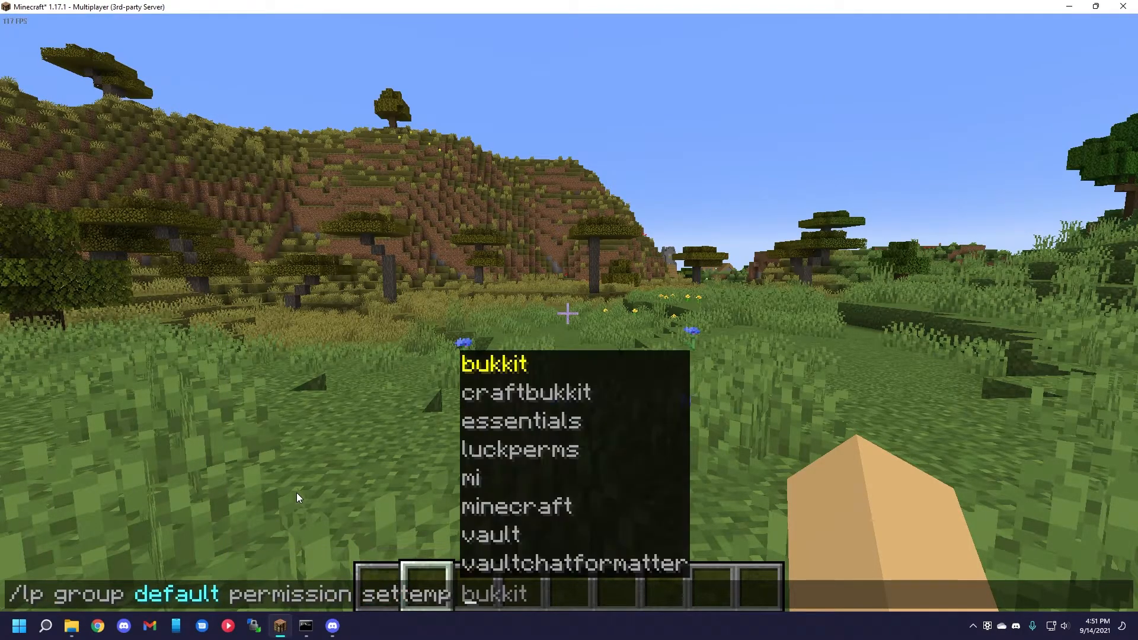
{"action": "type", "text": "ess"}
{"action": "key", "text": "Tab"}
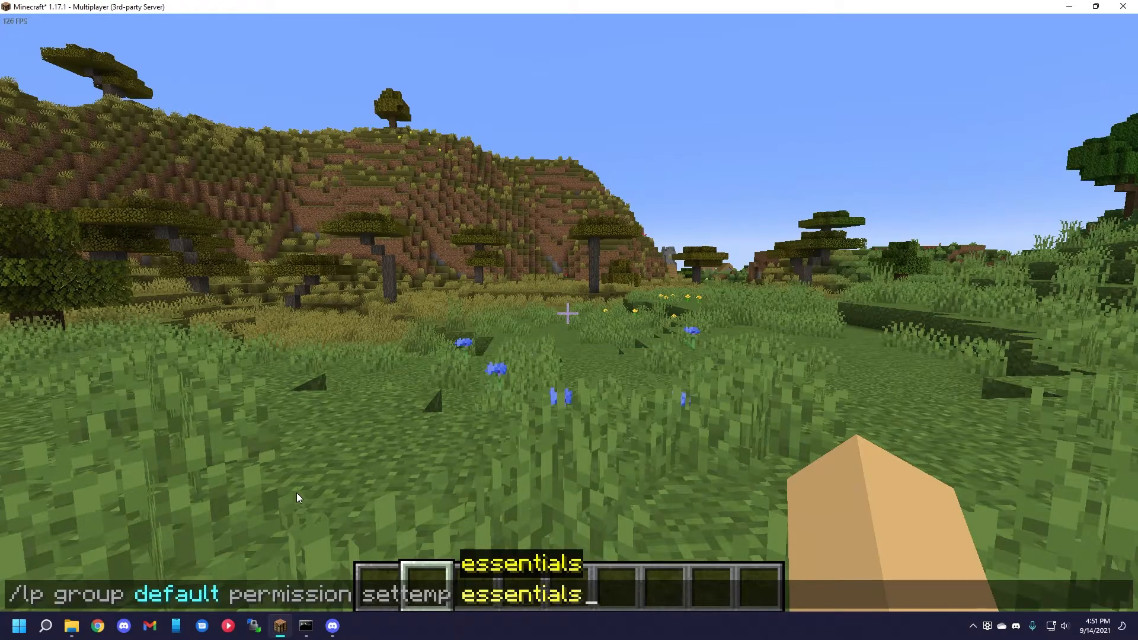
{"action": "type", "text": ".ping "}
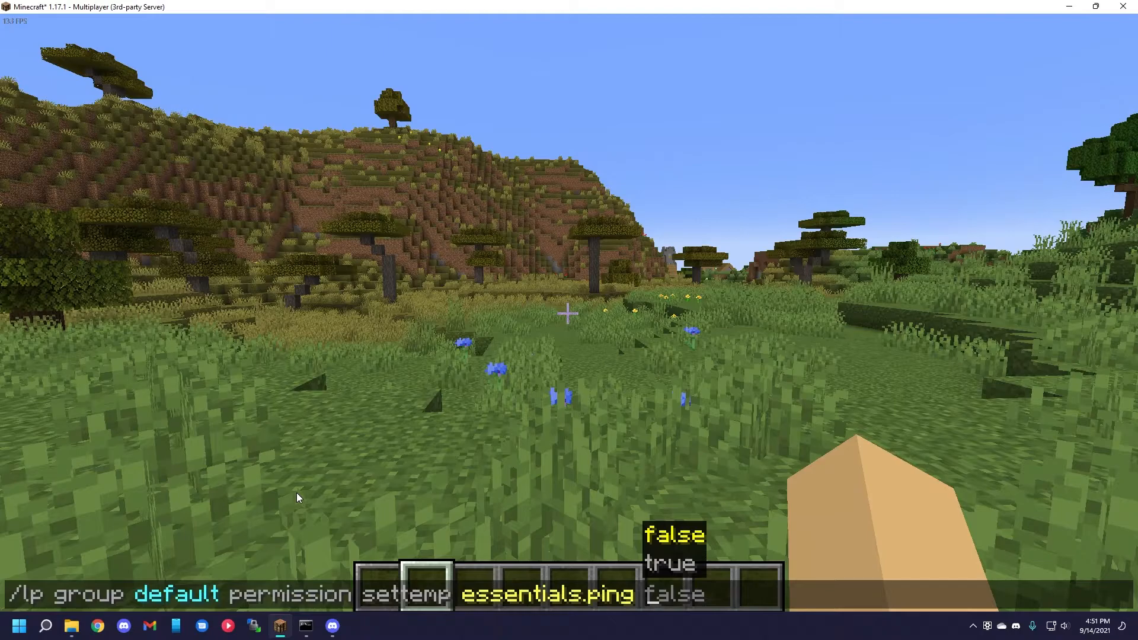
{"action": "type", "text": "true "}
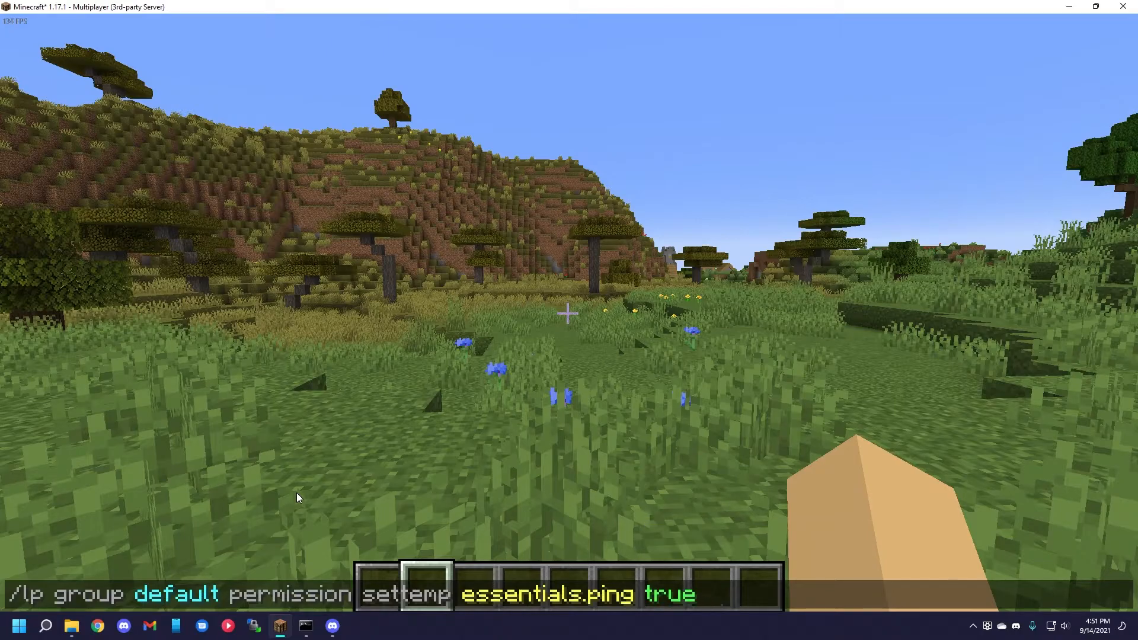
{"action": "type", "text": "10s"}
Try the duration units s, m, h, d, w, mo and y after the number 10 in the settemp command.
{"action": "key", "text": "BackSpace"}
{"action": "type", "text": "m"}
{"action": "key", "text": "BackSpace"}
{"action": "type", "text": "h"}
{"action": "key", "text": "BackSpace"}
{"action": "type", "text": "d"}
{"action": "key", "text": "BackSpace"}
{"action": "type", "text": "w"}
{"action": "key", "text": "BackSpace"}
{"action": "type", "text": "mo"}
{"action": "key", "text": "BackSpace"}
{"action": "key", "text": "BackSpace"}
{"action": "type", "text": "y"}
{"action": "key", "text": "BackSpace"}
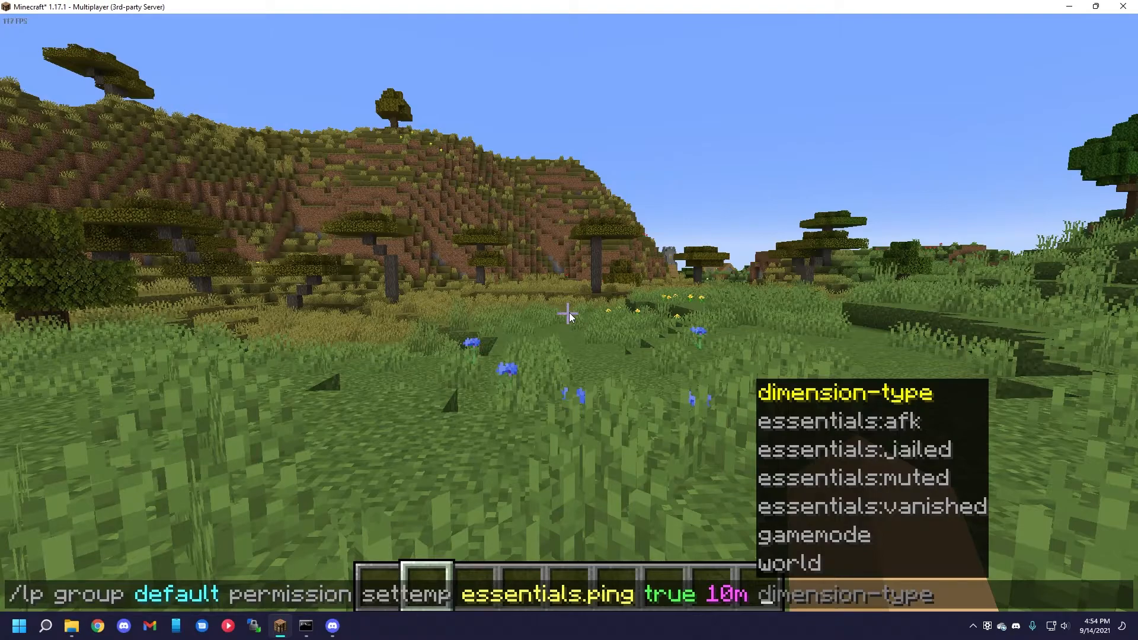
Try the accumulate and replace modifiers, and run the essentials.ping settemp command for 10m with the deny modifier.
{"action": "type", "text": "accumulate"}
{"action": "key", "text": "ctrl+BackSpace"}
{"action": "type", "text": "replace"}
{"action": "key", "text": "ctrl+BackSpace"}
{"action": "type", "text": "deny"}
{"action": "key", "text": "ctrl+shift+Left"}
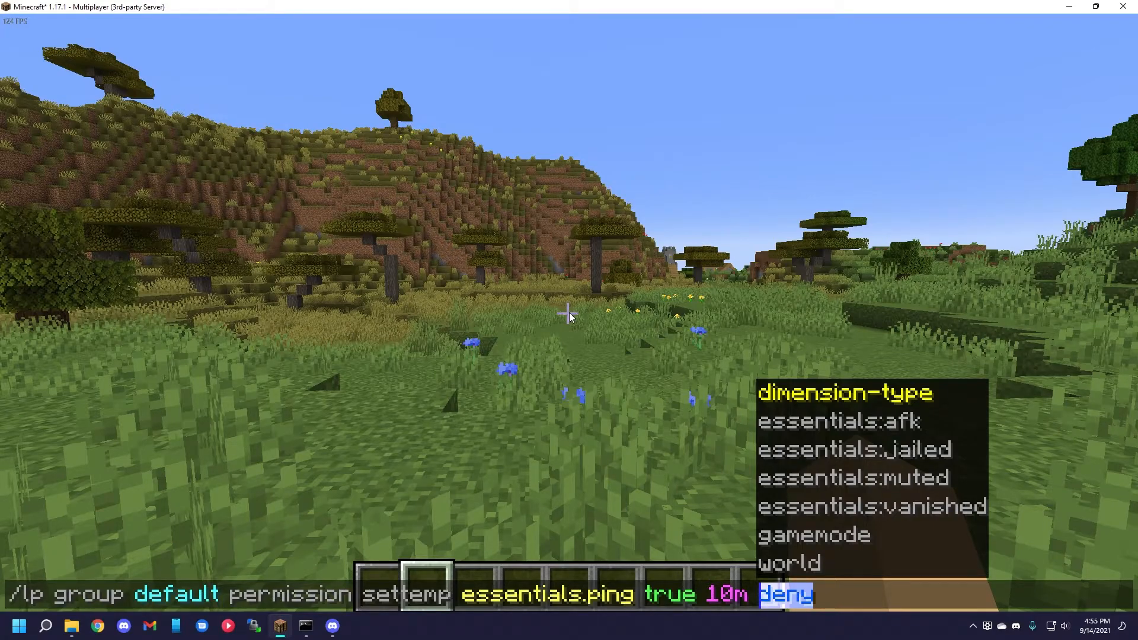
{"action": "key", "text": "Return"}
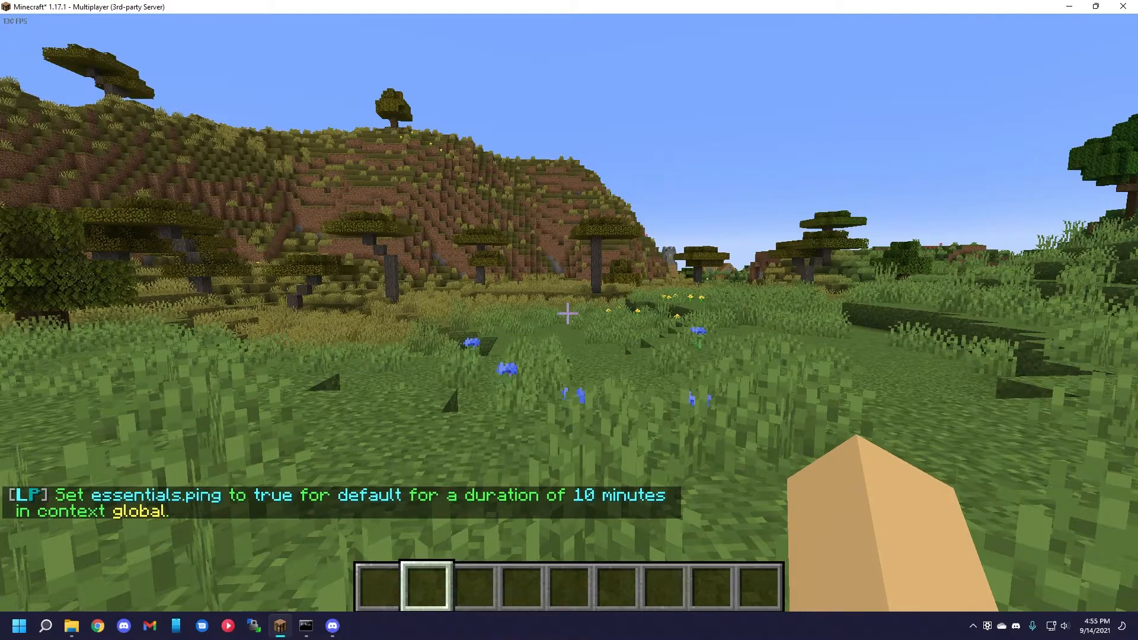
Recall the settemp command, change its duration to 15m and run it with the deny modifier.
{"action": "key", "text": "t"}
{"action": "key", "text": "Up"}
{"action": "key", "text": "Left"}
{"action": "key", "text": "Left"}
{"action": "key", "text": "Left"}
{"action": "key", "text": "Left"}
{"action": "key", "text": "Left"}
{"action": "key", "text": "Left"}
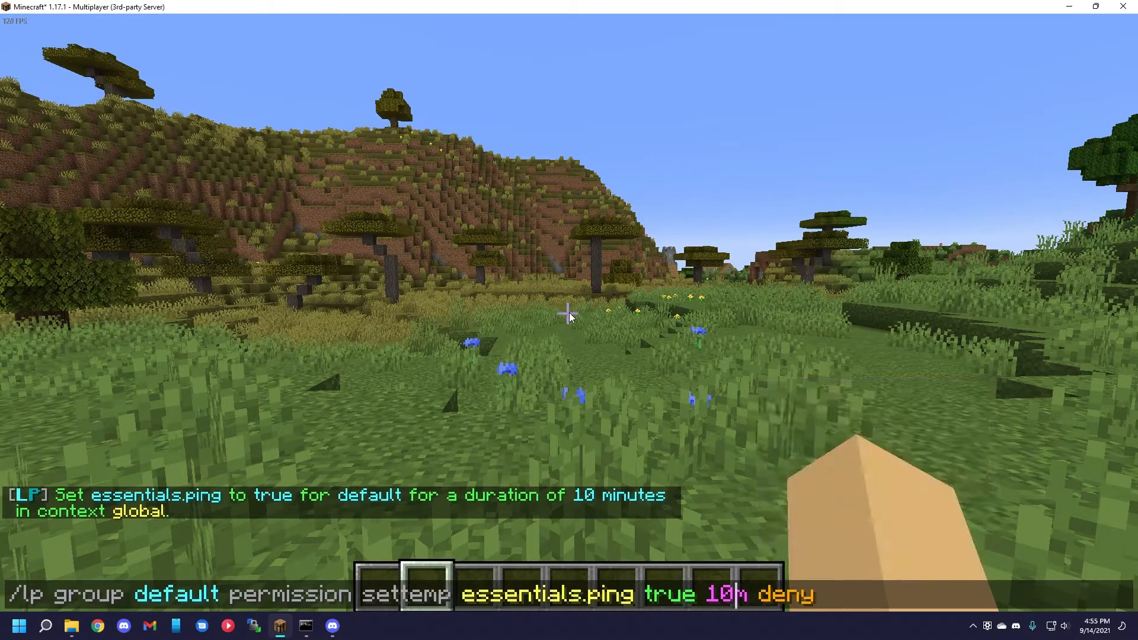
{"action": "key", "text": "BackSpace"}
{"action": "type", "text": "5"}
{"action": "key", "text": "Return"}
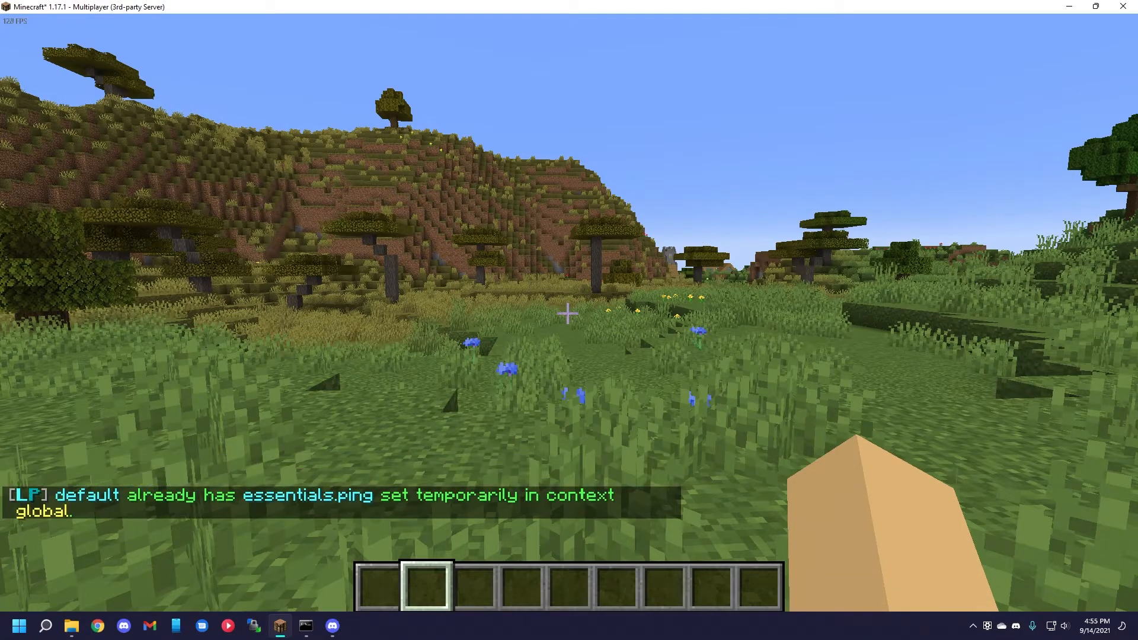
Recall the essentials.ping settemp command for 15m and run it with the replace modifier.
{"action": "key", "text": "t"}
{"action": "key", "text": "Up"}
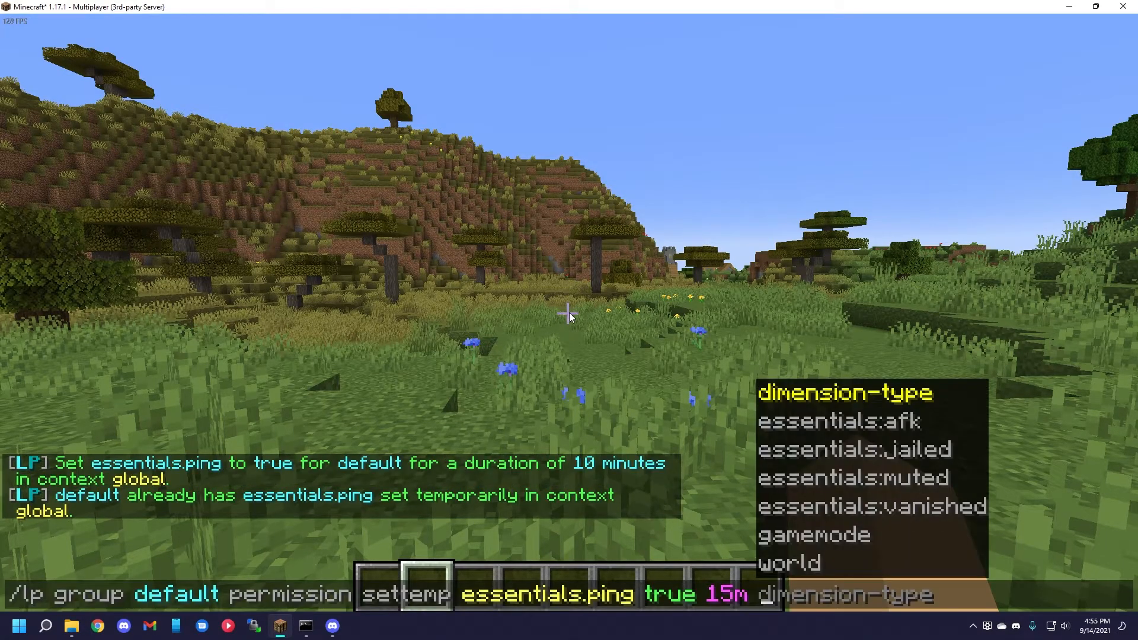
{"action": "type", "text": "replace"}
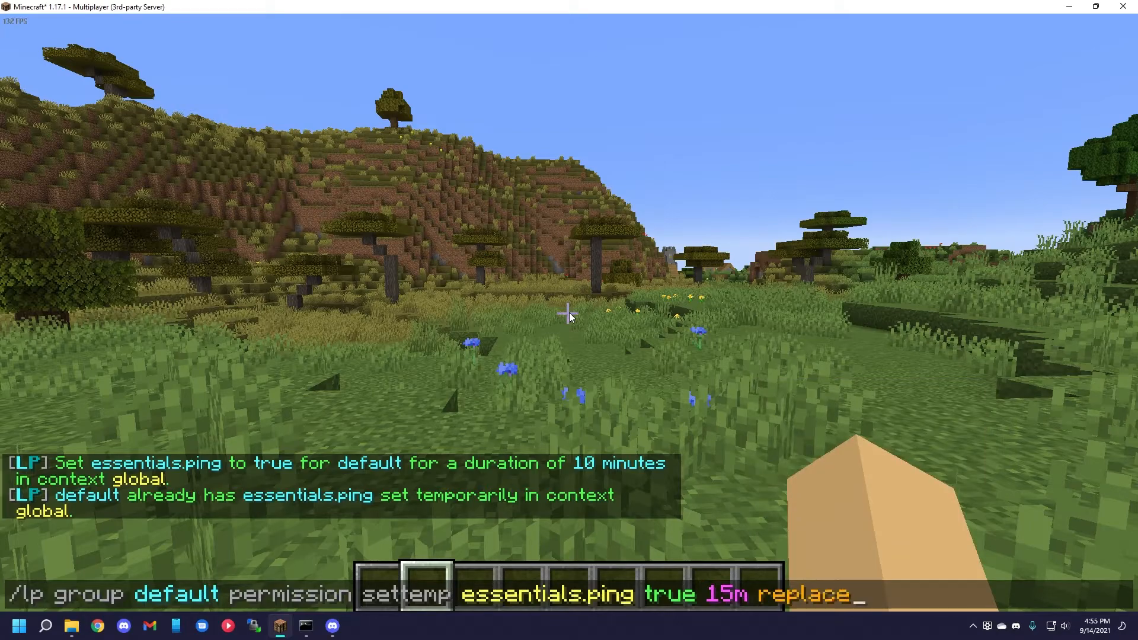
{"action": "key", "text": "Return"}
Run the 15m essentials.ping settemp command again with the accumulate modifier instead of replace, and review the chat output.
{"action": "key", "text": "t"}
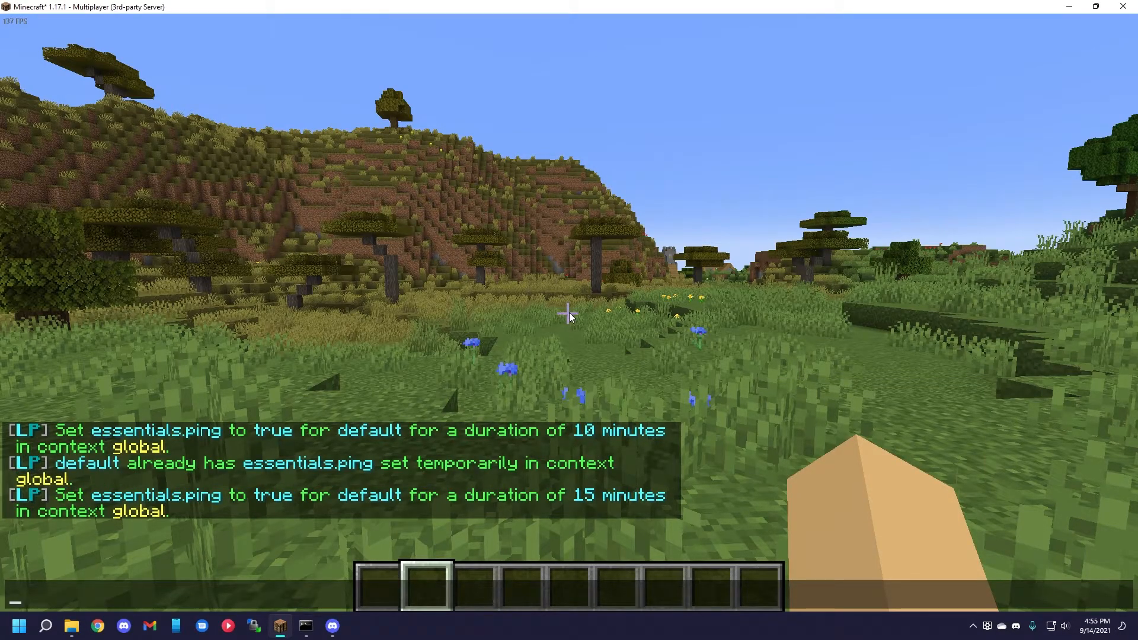
{"action": "key", "text": "Up"}
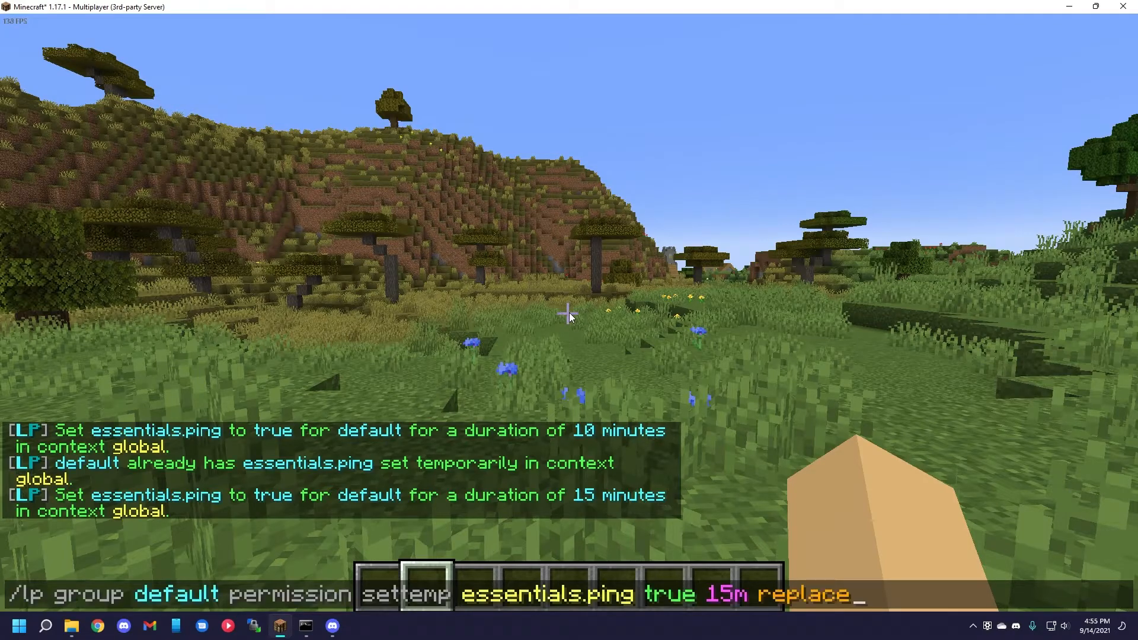
{"action": "key", "text": "BackSpace"}
{"action": "key", "text": "BackSpace"}
{"action": "key", "text": "BackSpace"}
{"action": "key", "text": "BackSpace"}
{"action": "key", "text": "BackSpace"}
{"action": "key", "text": "BackSpace"}
{"action": "key", "text": "BackSpace"}
{"action": "type", "text": "accumulate"}
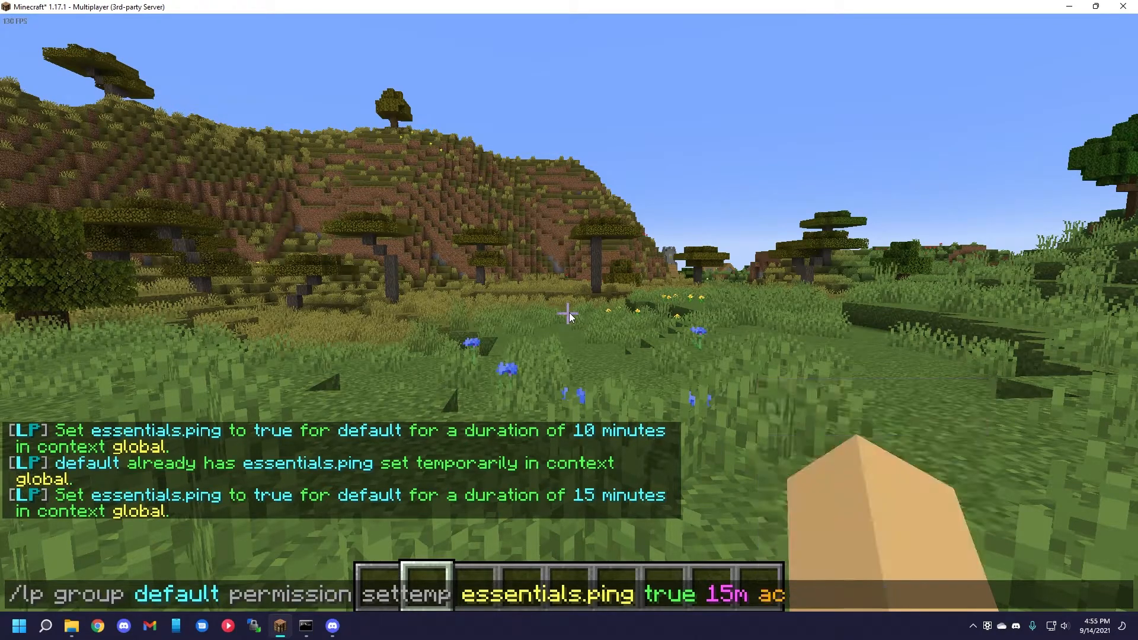
{"action": "key", "text": "Return"}
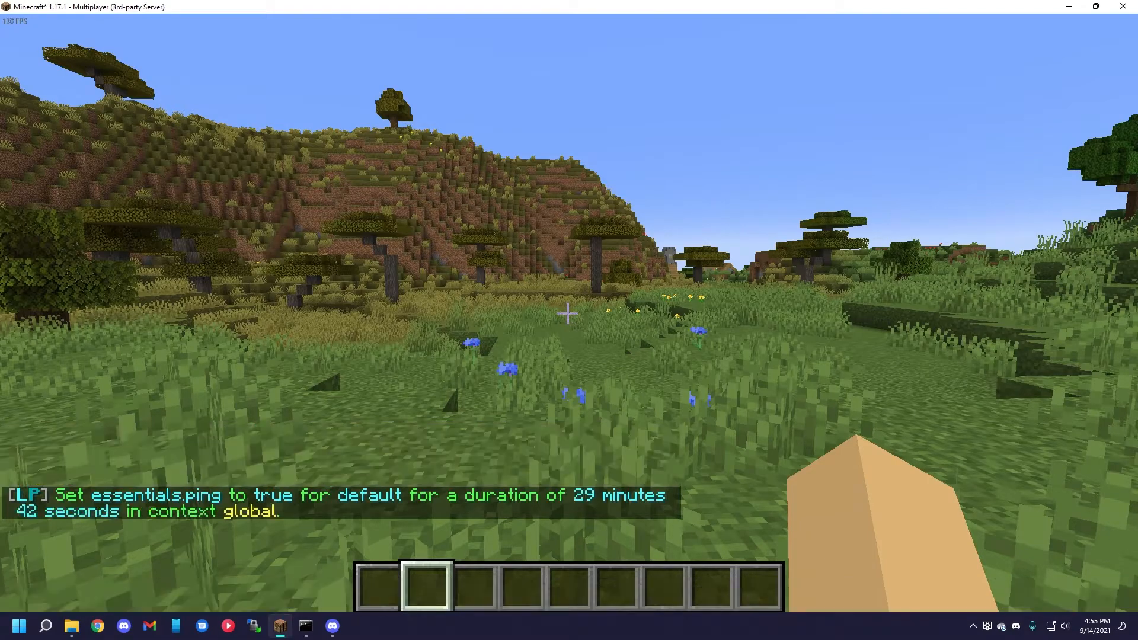
{"action": "key", "text": "t"}
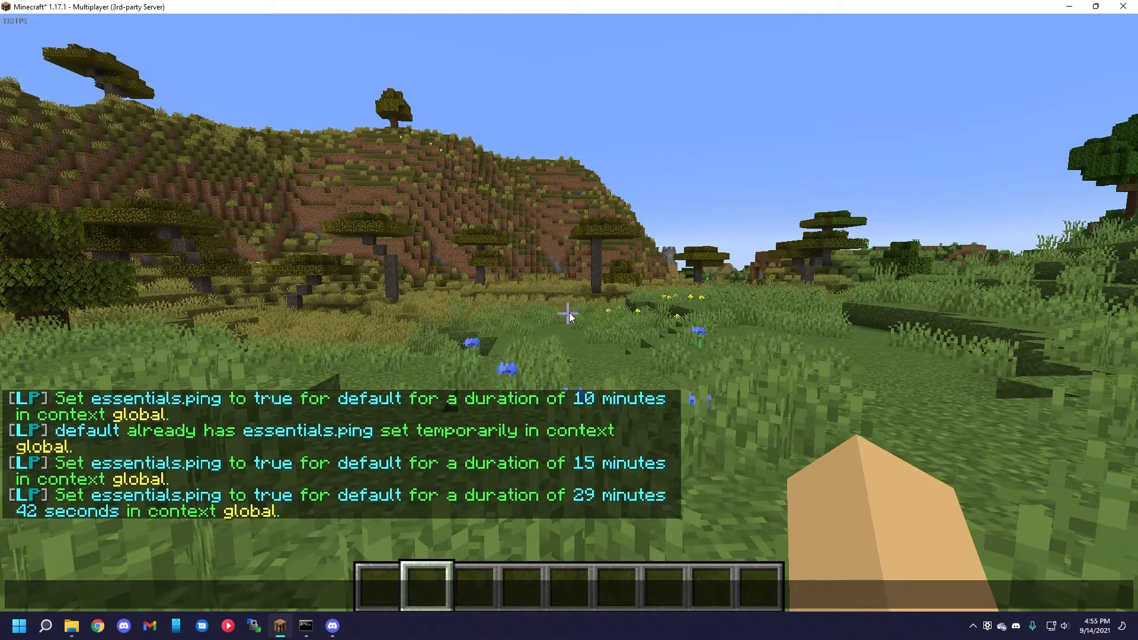
{"action": "key", "text": "Escape"}
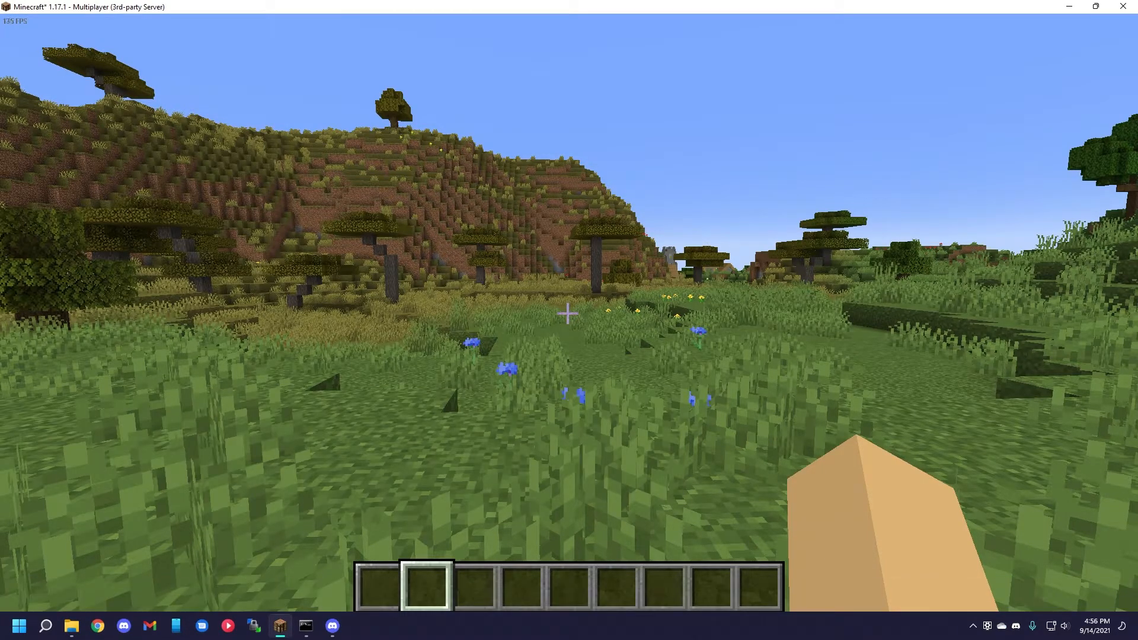
Remove the temporary essentials.ping permission from the default group with the unsettemp command.
{"action": "key", "text": "slash"}
{"action": "type", "text": "lp group default "}
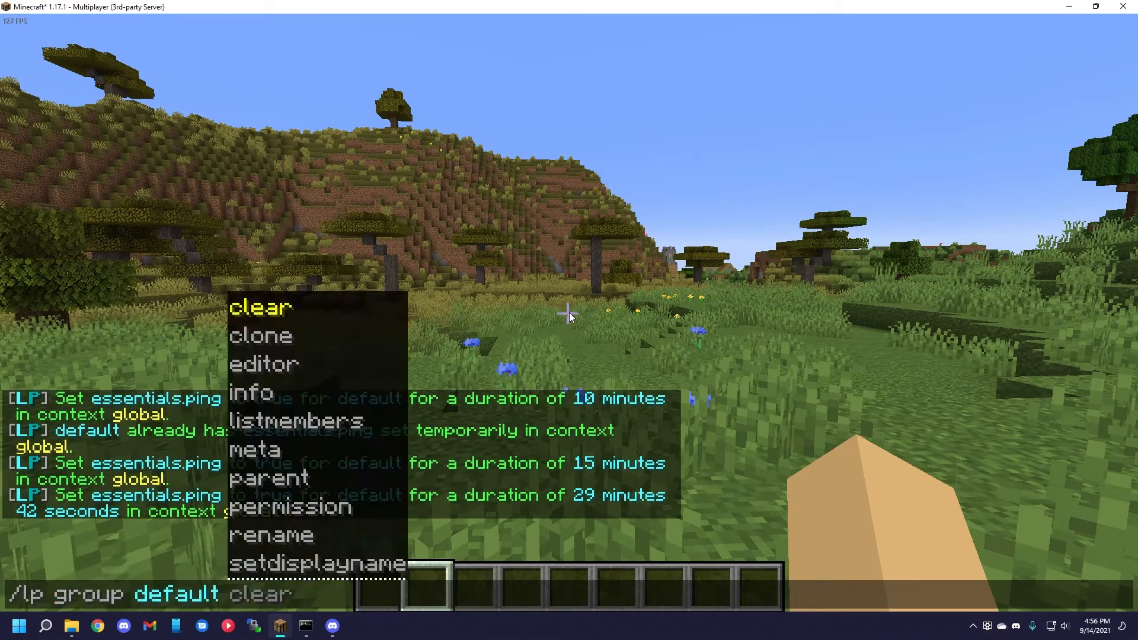
{"action": "type", "text": "per"}
{"action": "key", "text": "Tab"}
{"action": "type", "text": "unsettemp "}
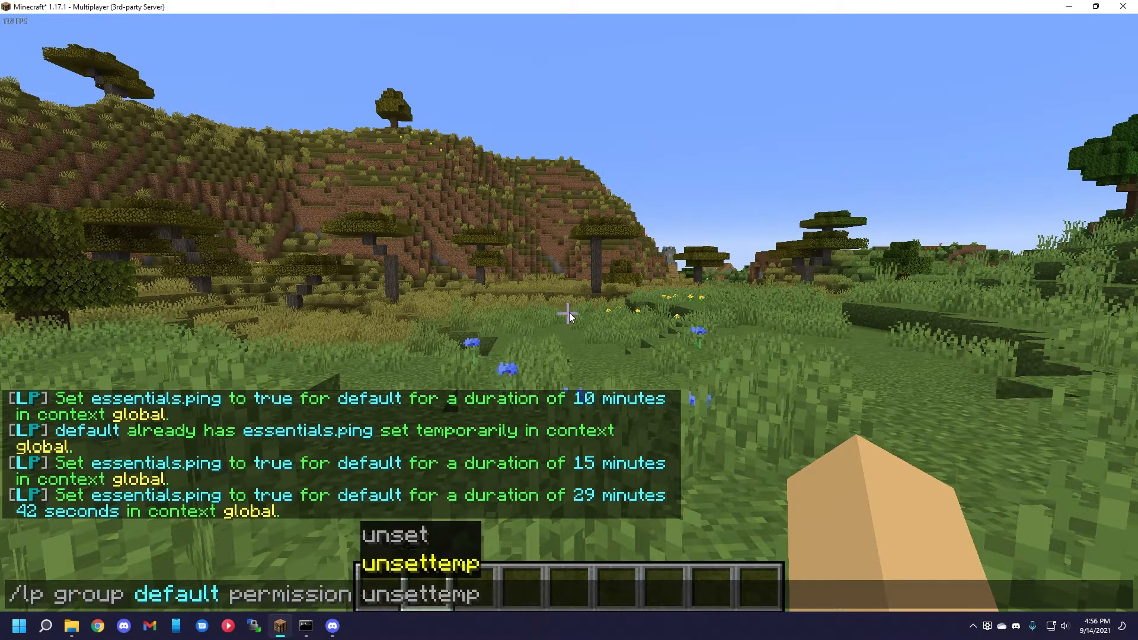
{"action": "type", "text": "e"}
{"action": "key", "text": "Tab"}
{"action": "key", "text": "Return"}
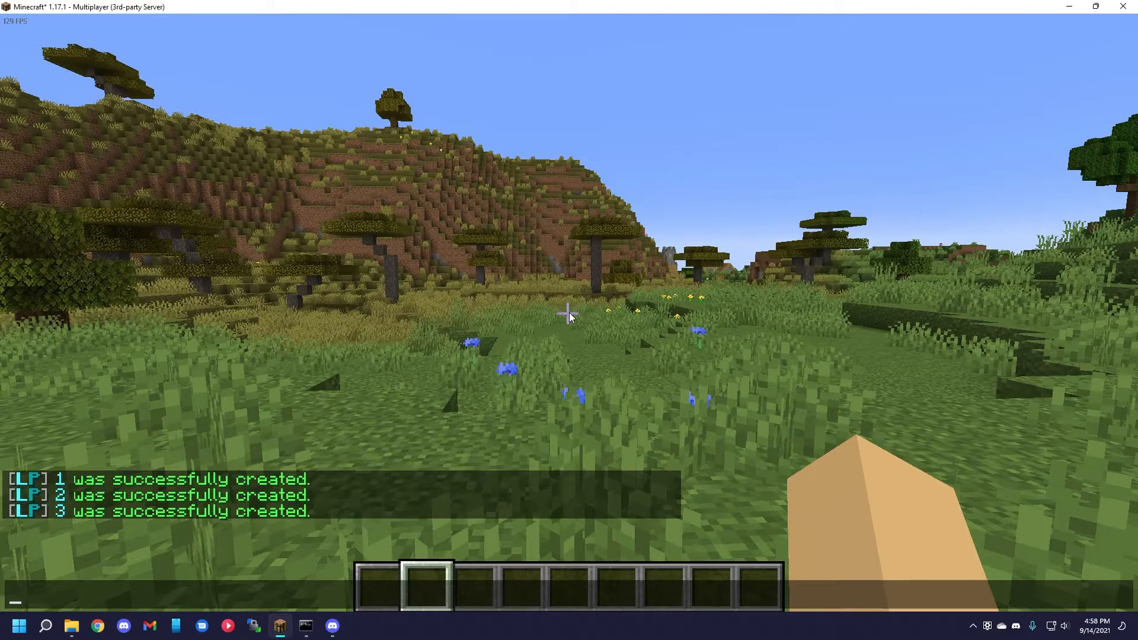
Create a track named track with the /lp createtrack command.
{"action": "type", "text": "/lp cre"}
{"action": "key", "text": "Tab"}
{"action": "key", "text": "Tab"}
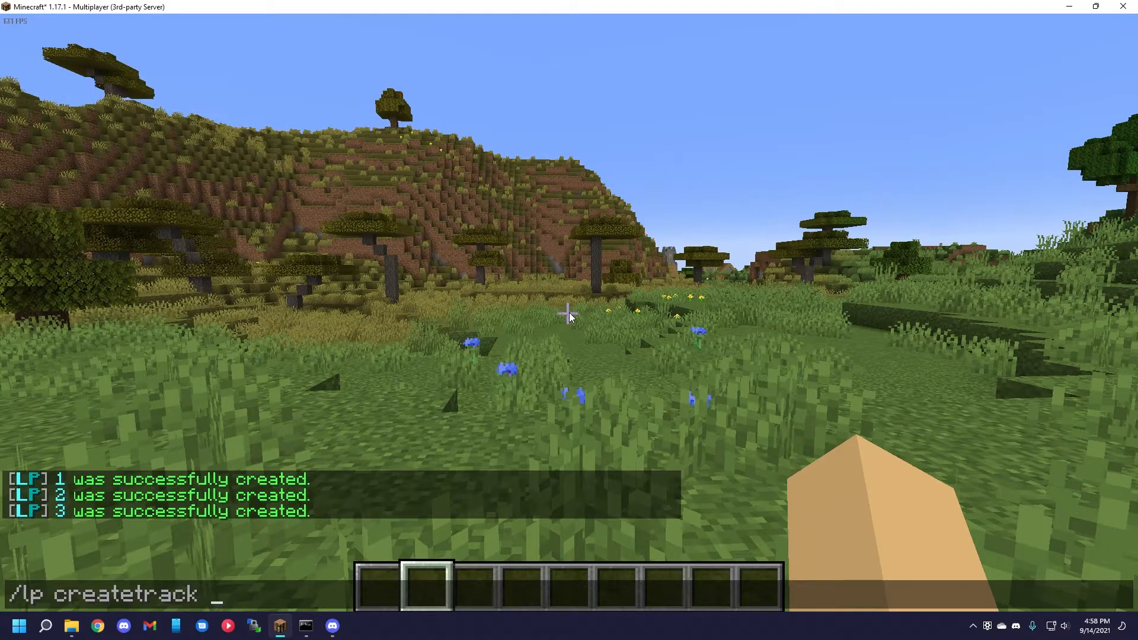
{"action": "key", "text": "Return"}
{"action": "key", "text": "t"}
{"action": "key", "text": "Up"}
{"action": "type", "text": "track"}
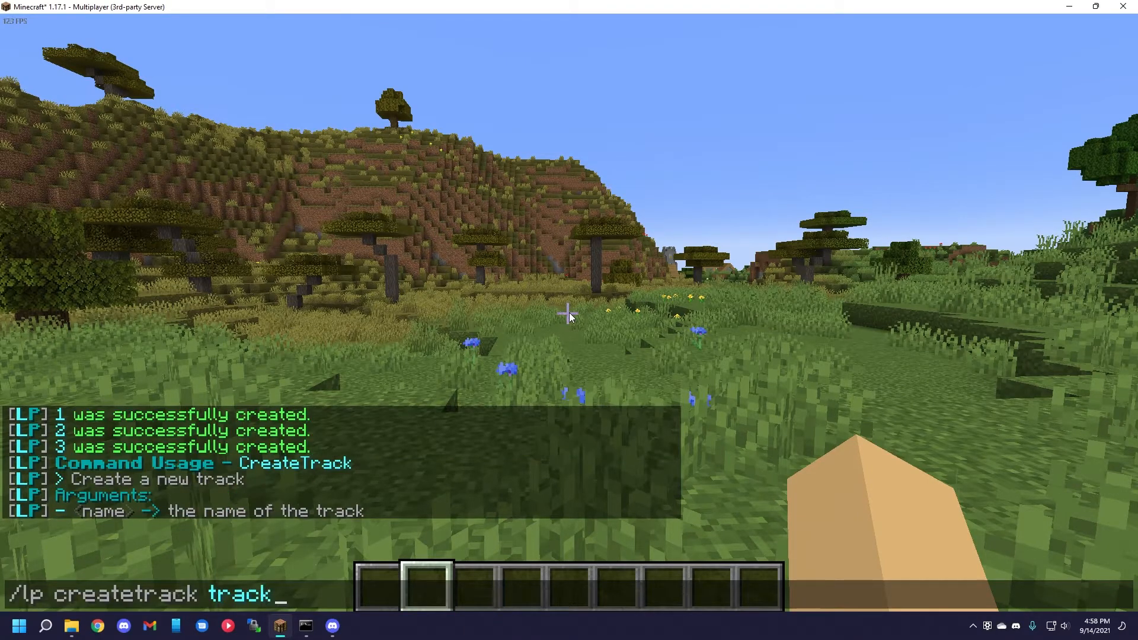
{"action": "key", "text": "Return"}
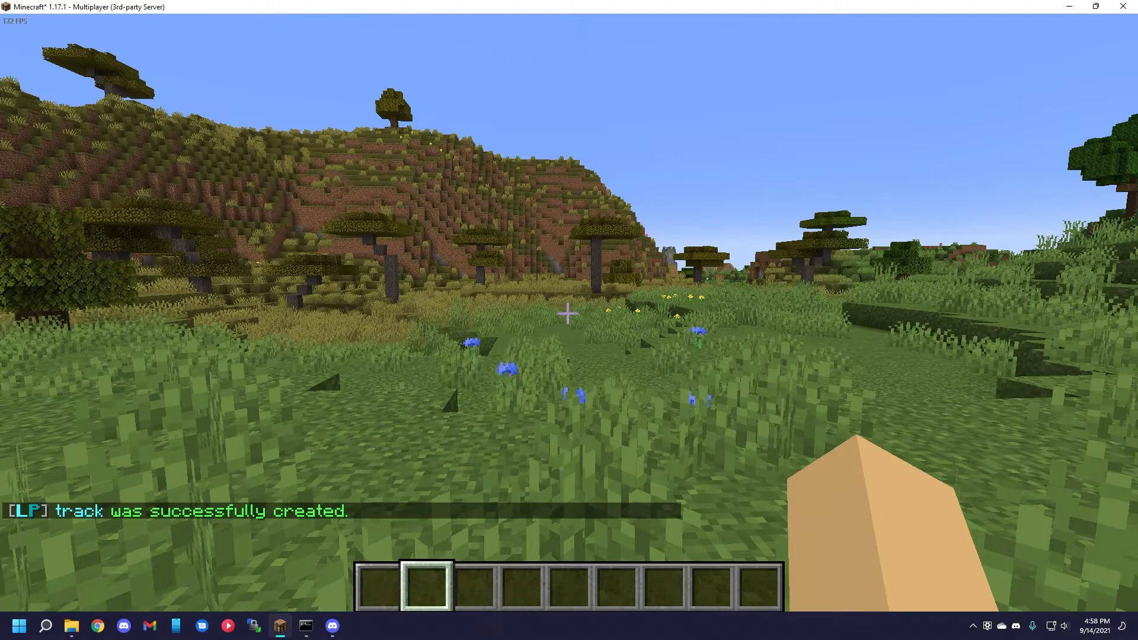
Append groups 1, 2 and 3 in that order to the track named track with /lp track track append.
{"action": "type", "text": "/lp tr"}
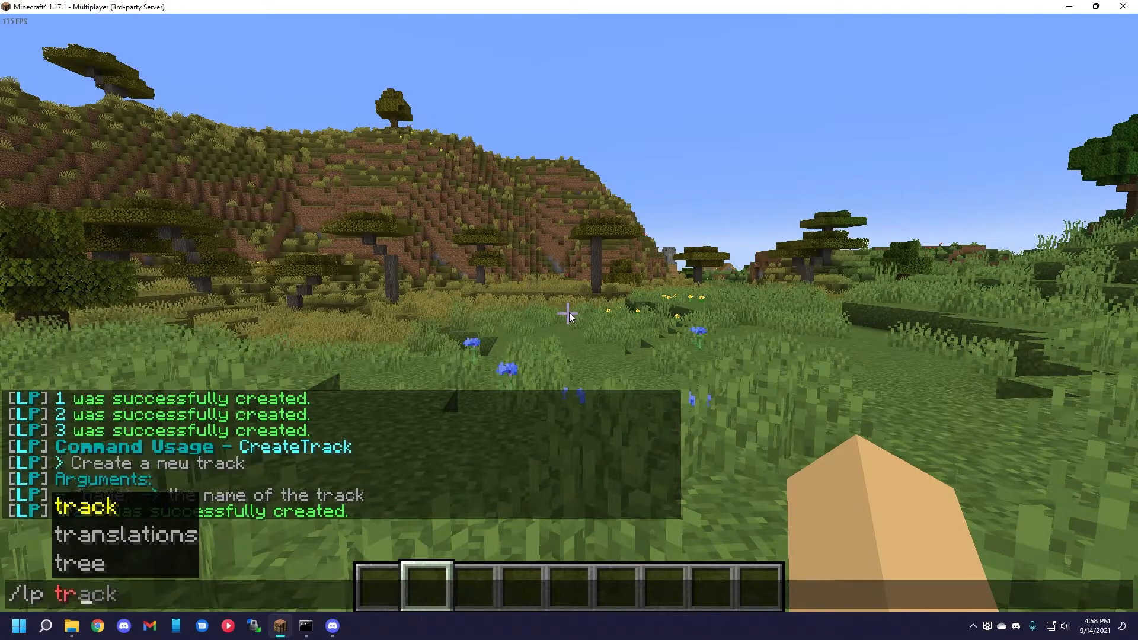
{"action": "key", "text": "Tab"}
{"action": "type", "text": "track"}
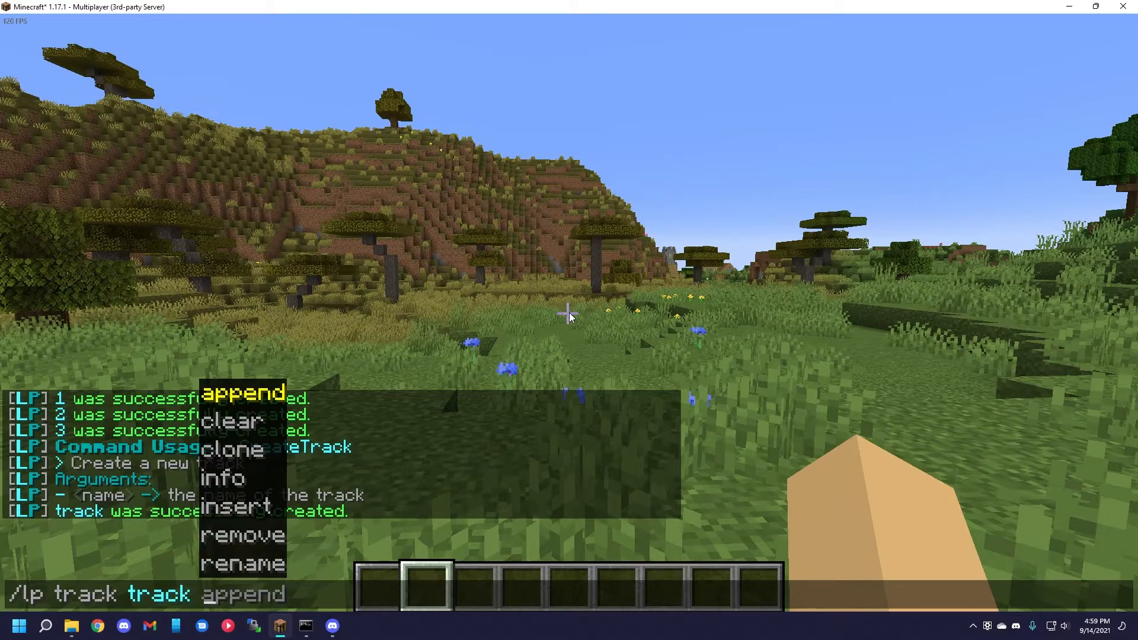
{"action": "key", "text": "Tab"}
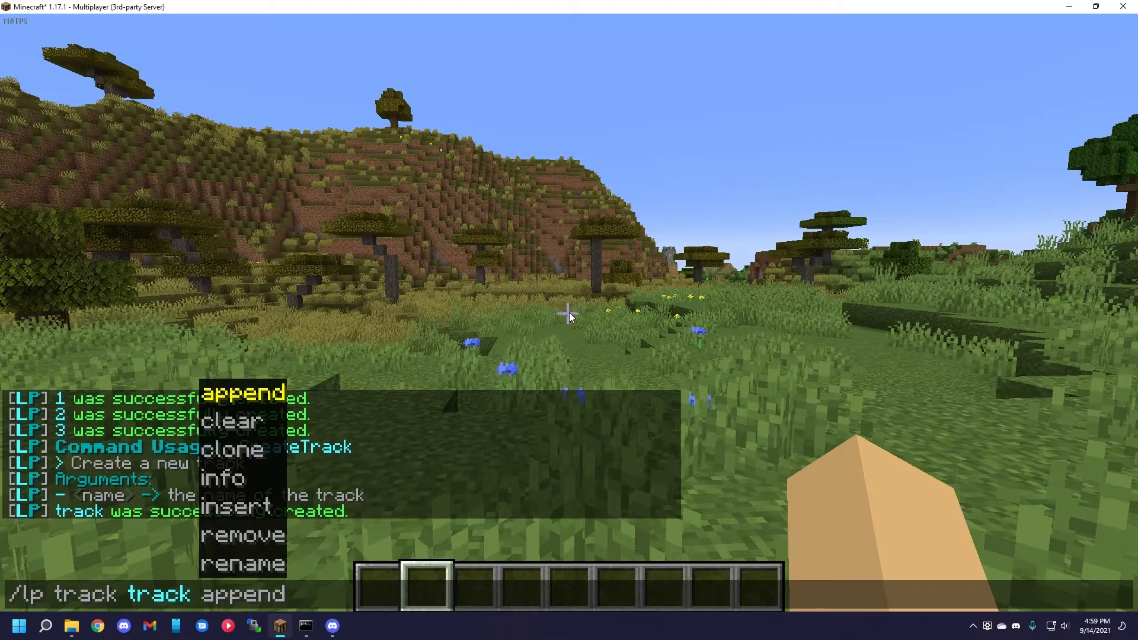
{"action": "type", "text": "1"}
{"action": "key", "text": "Return"}
{"action": "key", "text": "t"}
{"action": "key", "text": "Up"}
{"action": "key", "text": "BackSpace"}
{"action": "type", "text": "2"}
{"action": "key", "text": "Return"}
{"action": "key", "text": "t"}
{"action": "key", "text": "Up"}
{"action": "key", "text": "BackSpace"}
{"action": "type", "text": "3"}
{"action": "key", "text": "Return"}
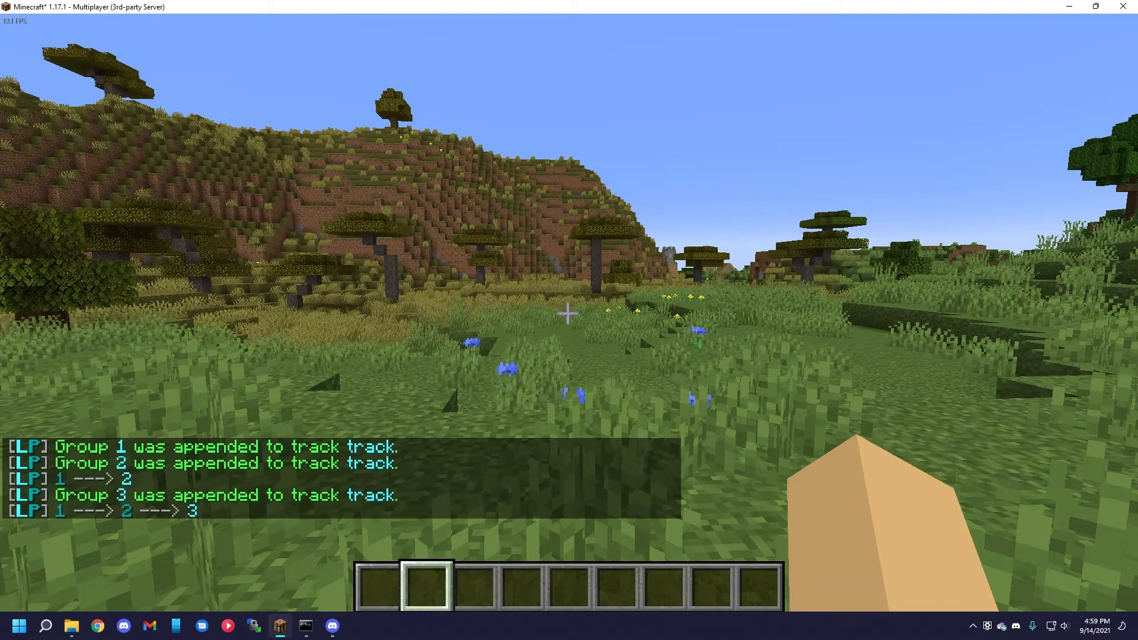
Show the details of the track with the command /lp track track info.
{"action": "type", "text": "t/lp"}
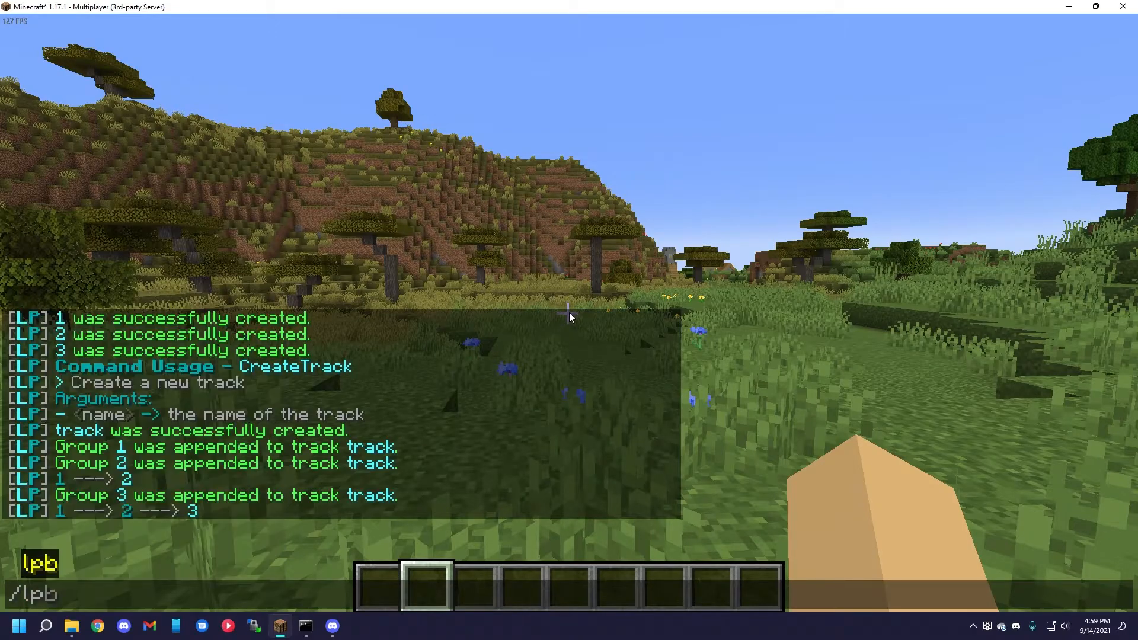
{"action": "key", "text": "Escape"}
{"action": "type", "text": "t"}
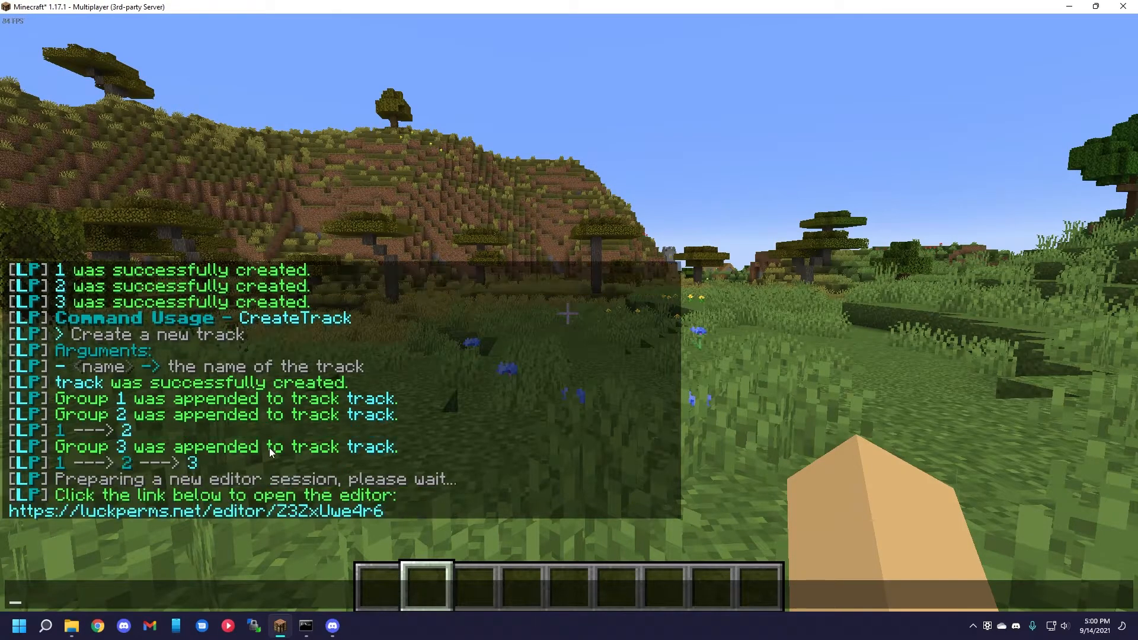
{"action": "type", "text": "/lp track "}
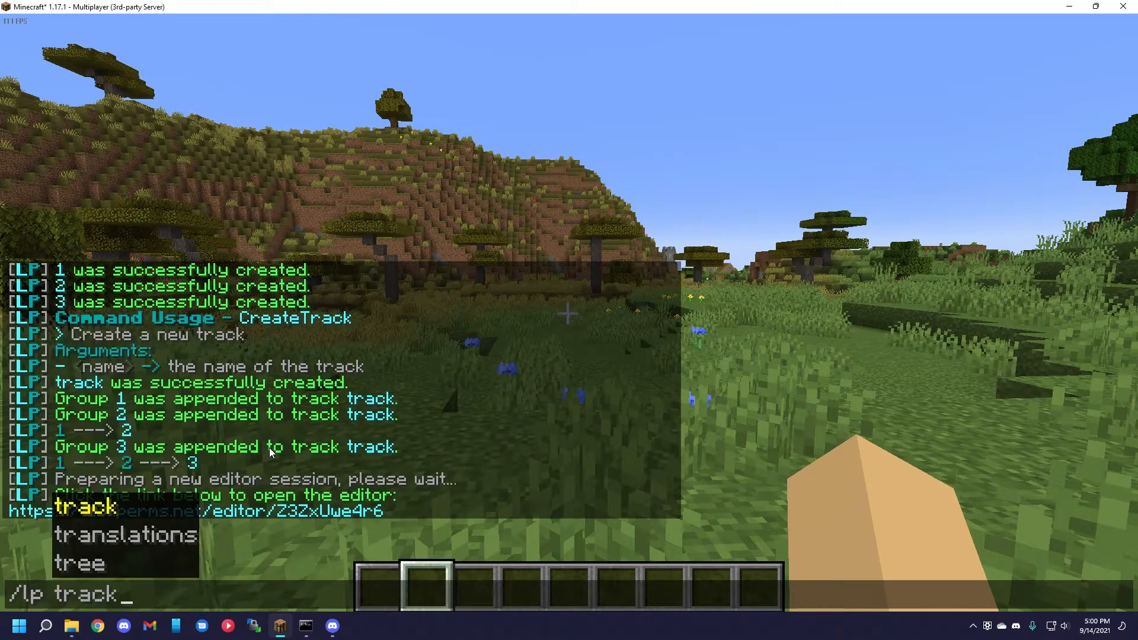
{"action": "type", "text": "track info"}
{"action": "key", "text": "Return"}
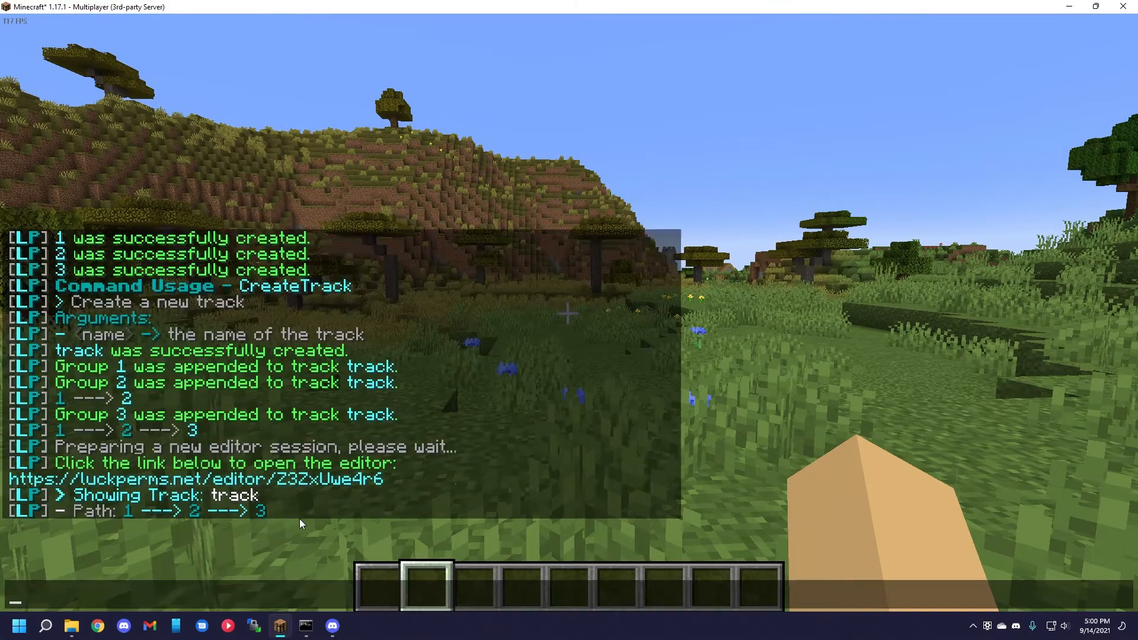
Switch to the LuckPerms web editor, expand the track and examine the permission nodes of its groups.
{"action": "key", "text": "alt+Tab"}
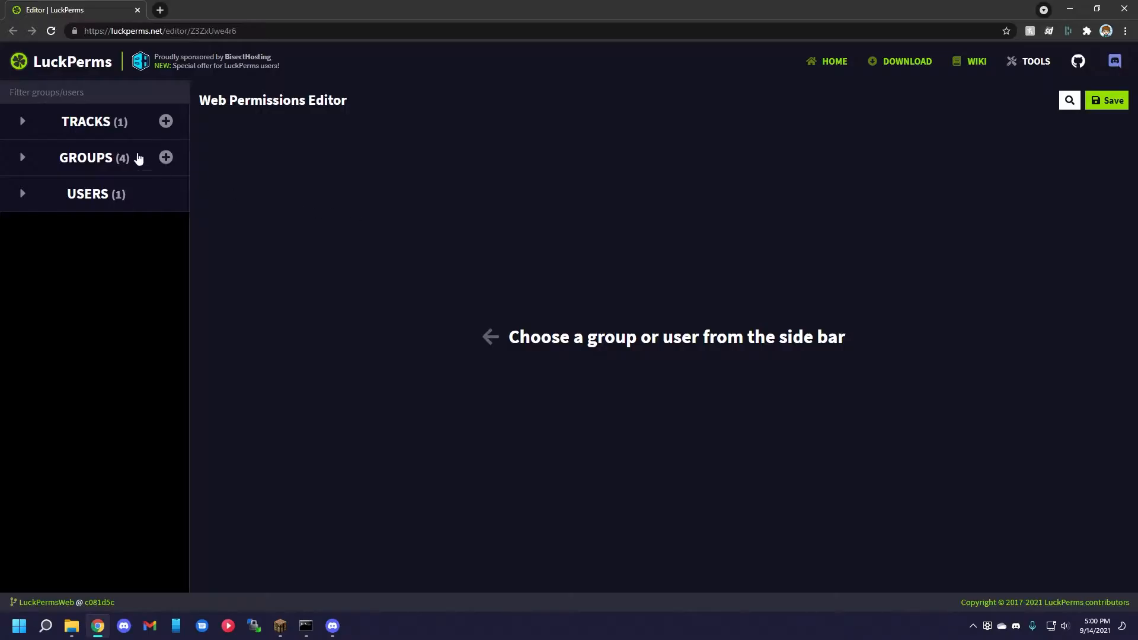
{"action": "left_click", "coordinate": [52, 122]}
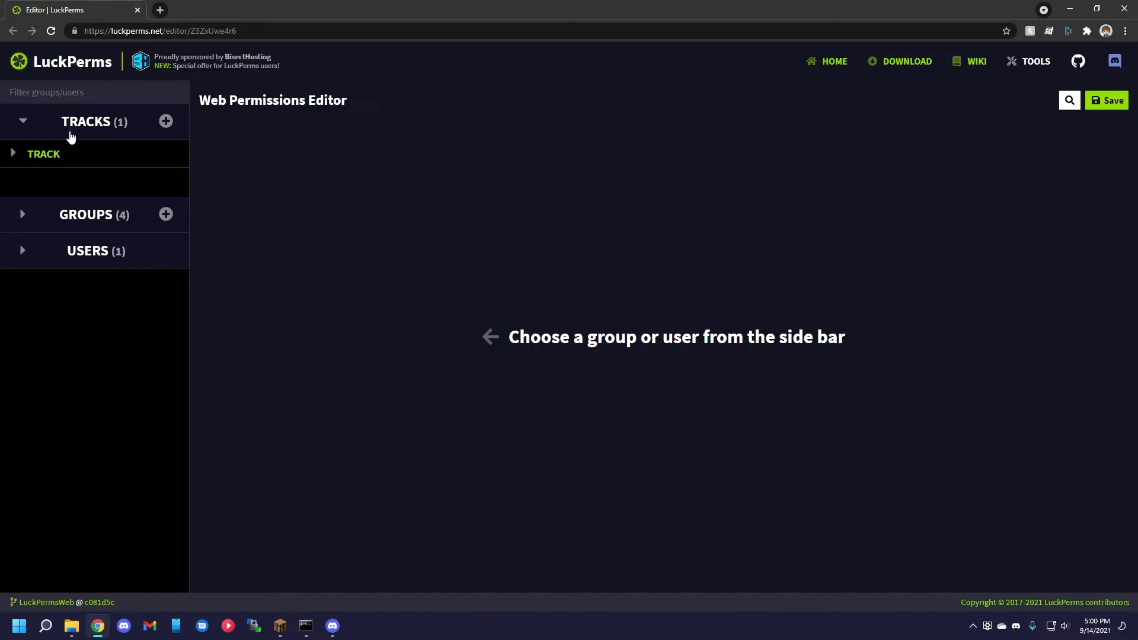
{"action": "left_click", "coordinate": [59, 153]}
{"action": "left_click", "coordinate": [55, 228]}
{"action": "left_click", "coordinate": [58, 178]}
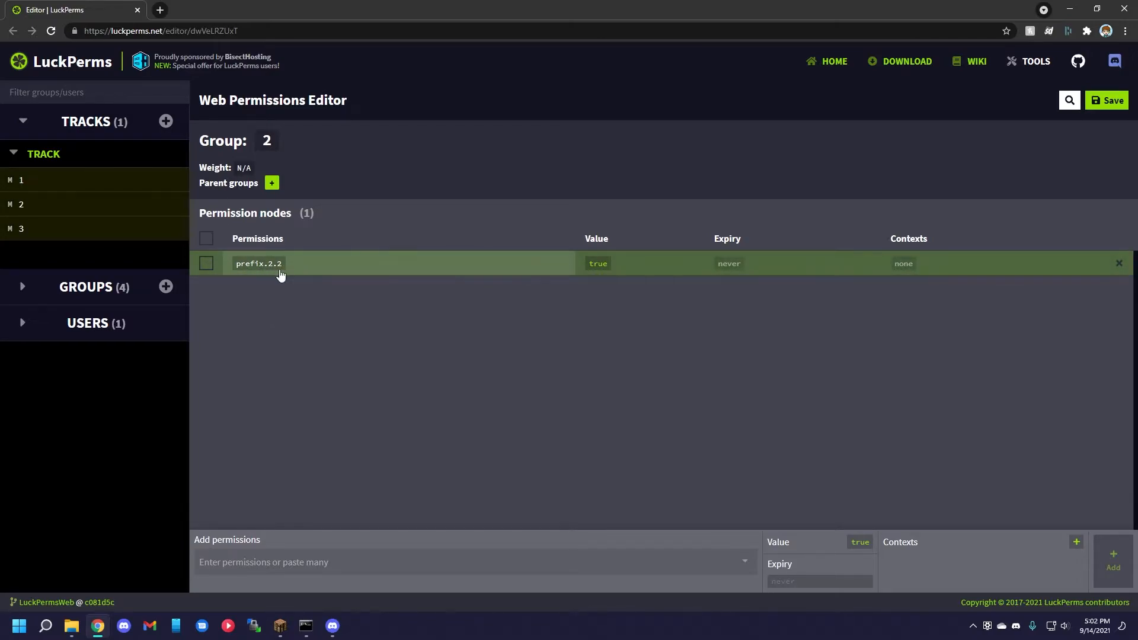
{"action": "left_click", "coordinate": [112, 235]}
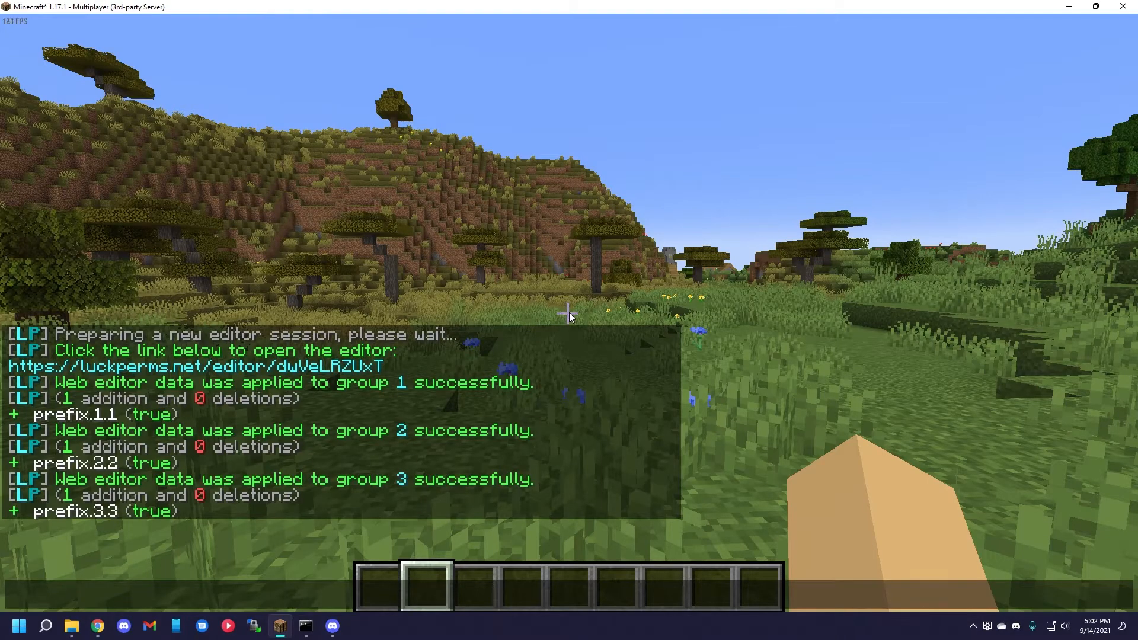
In Minecraft, send the test chat message a;ek and run the parent add command to put the player in group 1.
{"action": "type", "text": "a;ek"}
{"action": "key", "text": "Return"}
{"action": "key", "text": "t"}
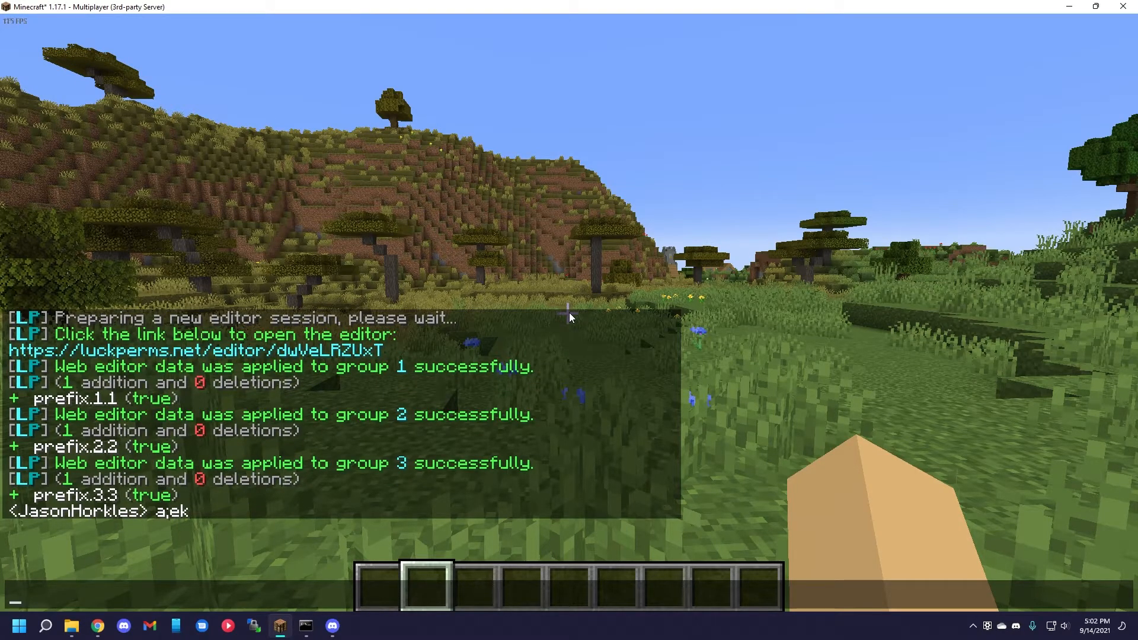
{"action": "type", "text": "/lp user j"}
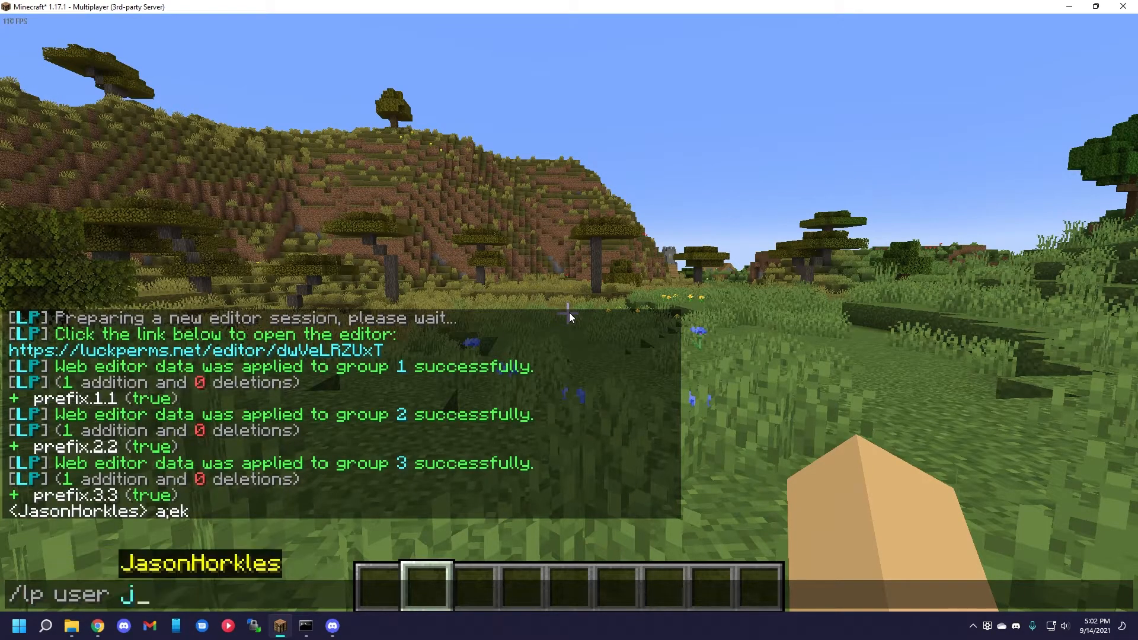
{"action": "key", "text": "Tab"}
{"action": "type", "text": "parent add"}
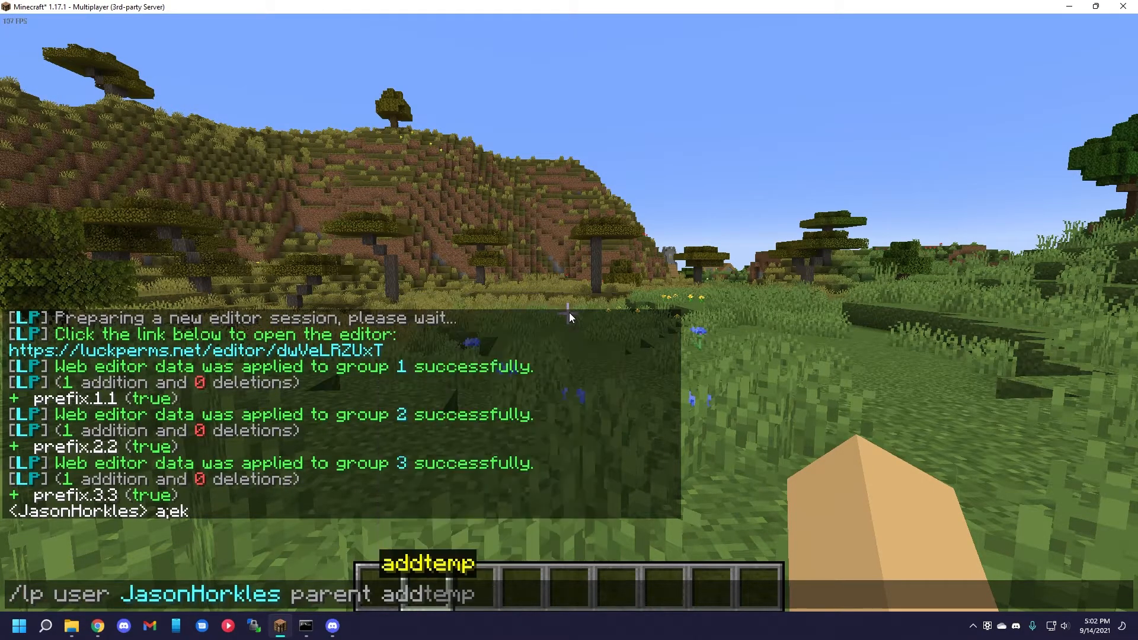
{"action": "type", "text": " 1"}
{"action": "key", "text": "Return"}
Add group 2 as a parent of the player by reusing the parent add command.
{"action": "key", "text": "t"}
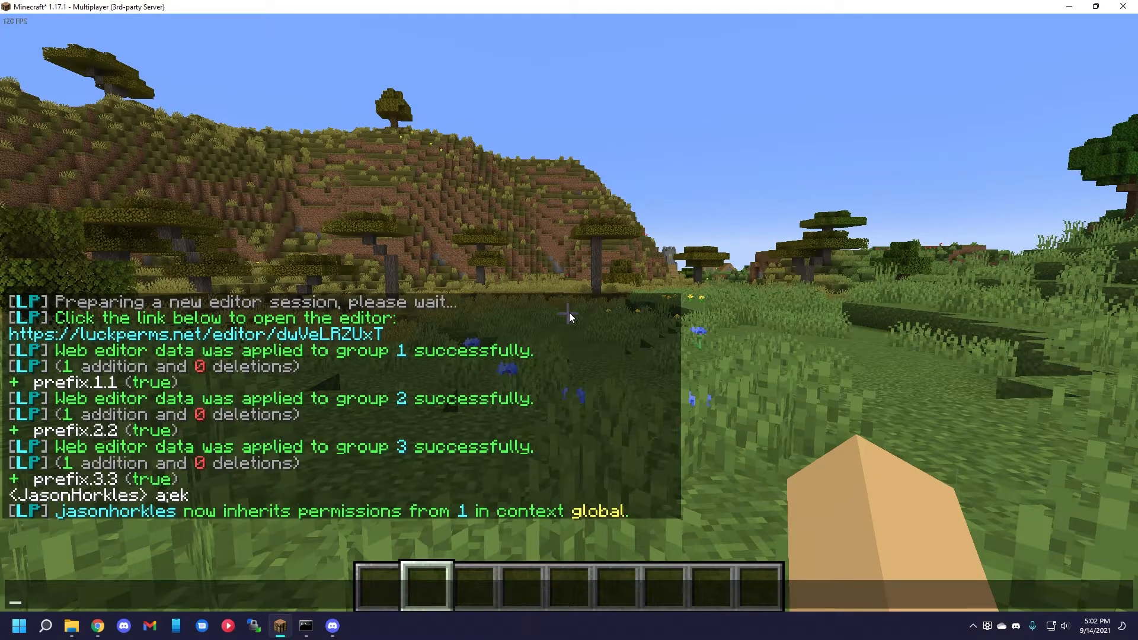
{"action": "key", "text": "Up"}
{"action": "key", "text": "BackSpace"}
{"action": "type", "text": "2"}
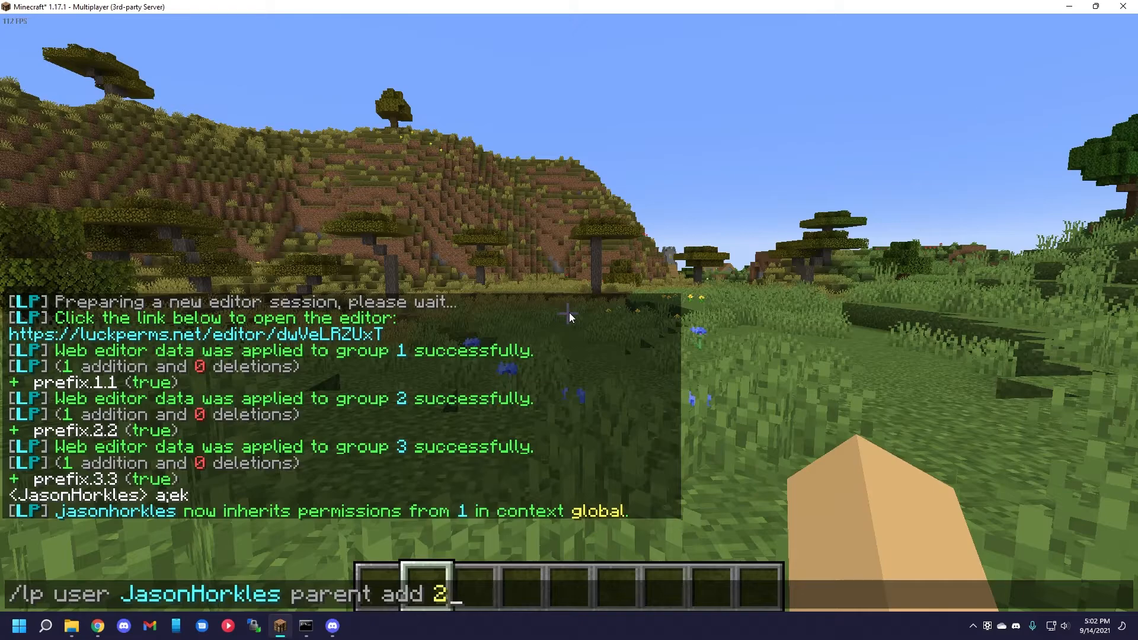
{"action": "key", "text": "Return"}
Remove the player from group 1 with the parent remove command.
{"action": "key", "text": "t"}
{"action": "key", "text": "Up"}
{"action": "key", "text": "BackSpace"}
{"action": "key", "text": "BackSpace"}
{"action": "key", "text": "BackSpace"}
{"action": "key", "text": "BackSpace"}
{"action": "key", "text": "BackSpace"}
{"action": "type", "text": "remove 1"}
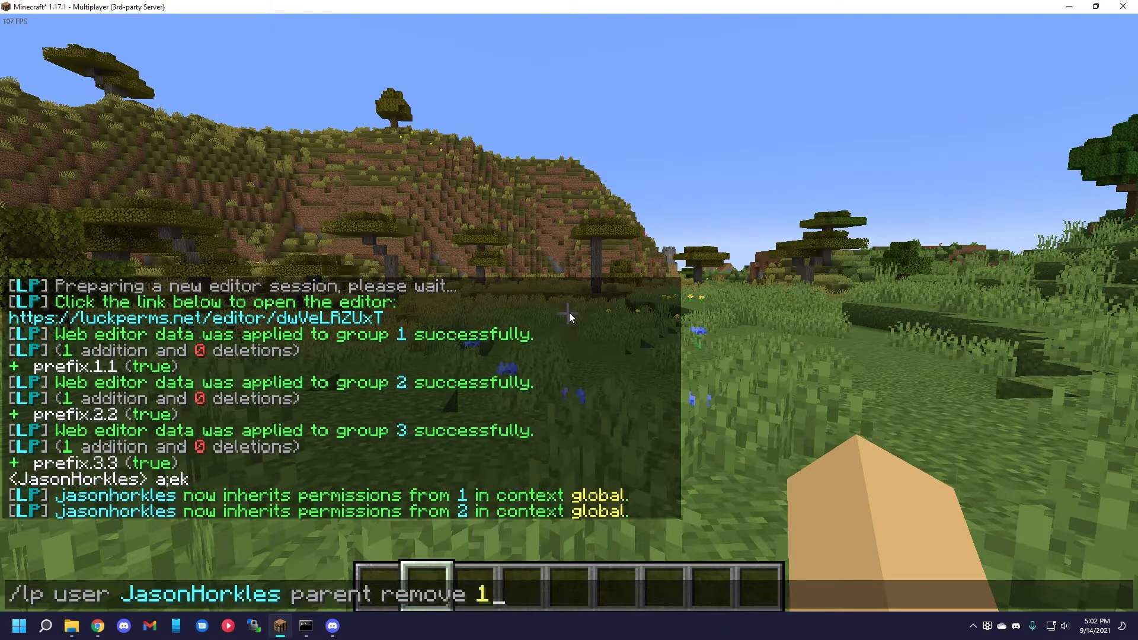
{"action": "key", "text": "Return"}
Promote the player along the track named track with the /lp user promote command.
{"action": "key", "text": "t"}
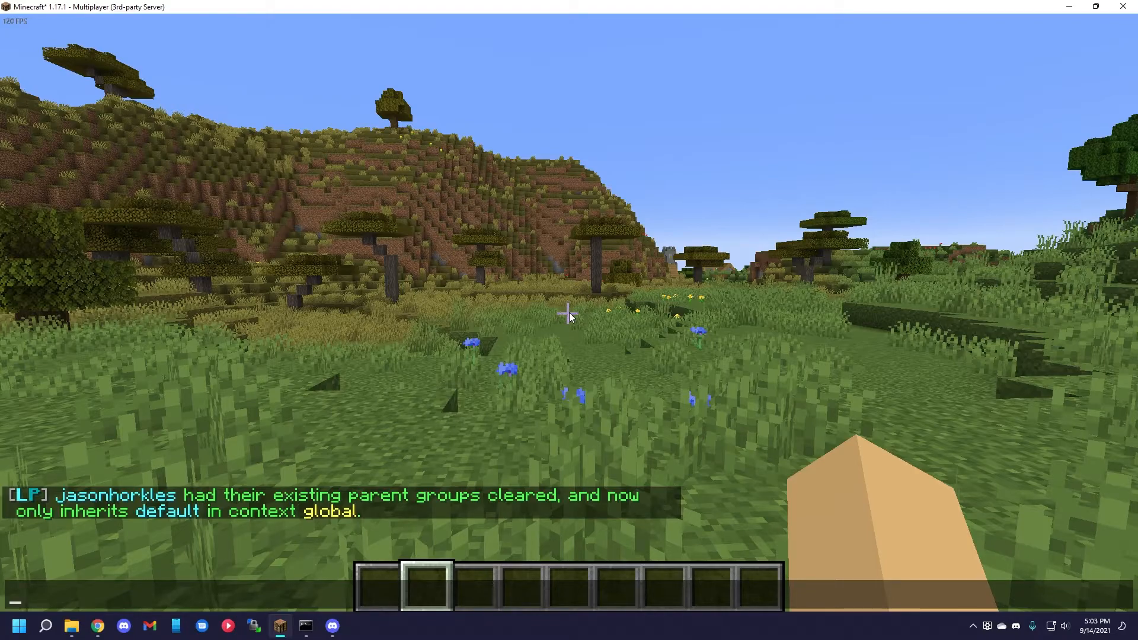
{"action": "type", "text": "/lp user JasonHorkles"}
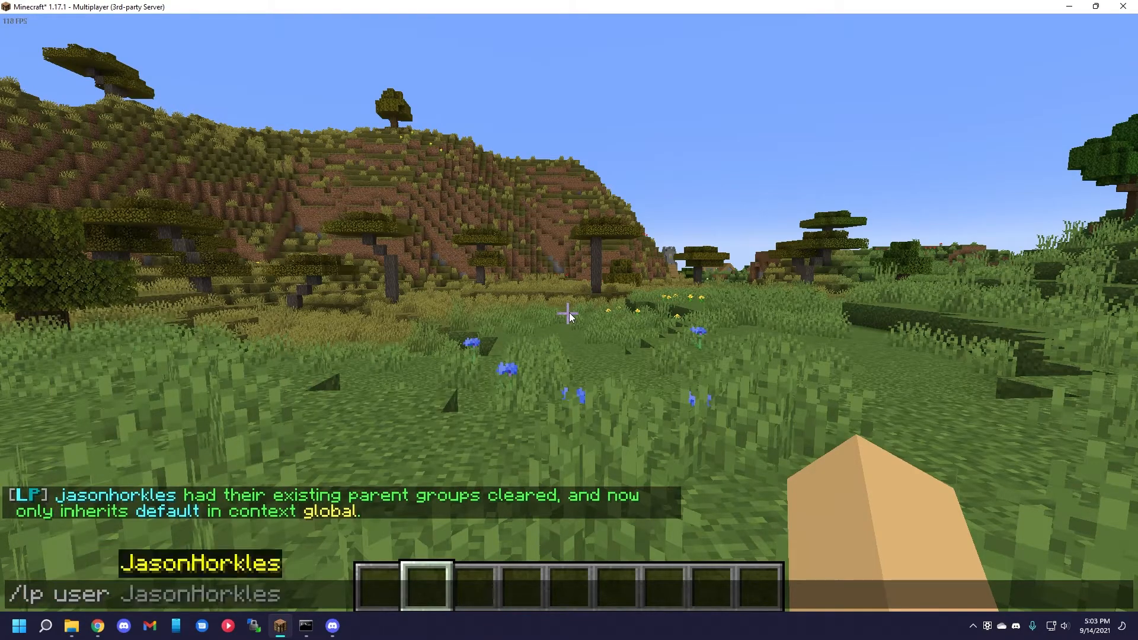
{"action": "type", "text": " promote"}
{"action": "key", "text": "Tab"}
{"action": "key", "text": "Return"}
Send the test chat message ajekwr and check the prefix shown before the player's name.
{"action": "key", "text": "t"}
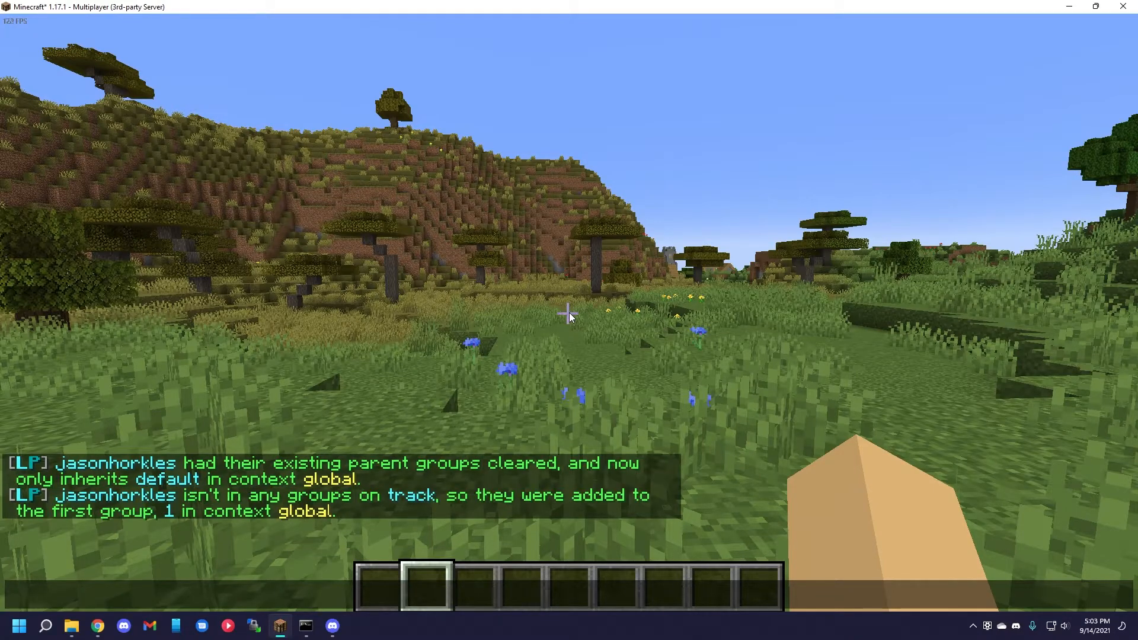
{"action": "type", "text": "ajekwr"}
{"action": "key", "text": "Return"}
{"action": "key", "text": "t"}
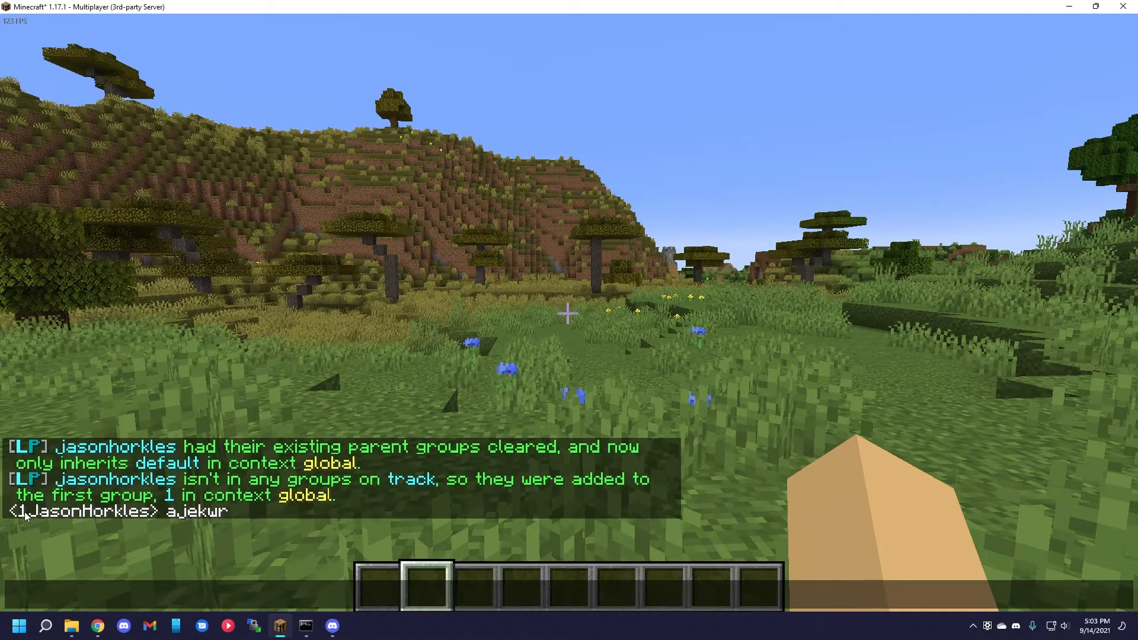
Promote the player along the track named track again and send the chat message aelkfj to check the prefix.
{"action": "key", "text": "Up"}
{"action": "key", "text": "Up"}
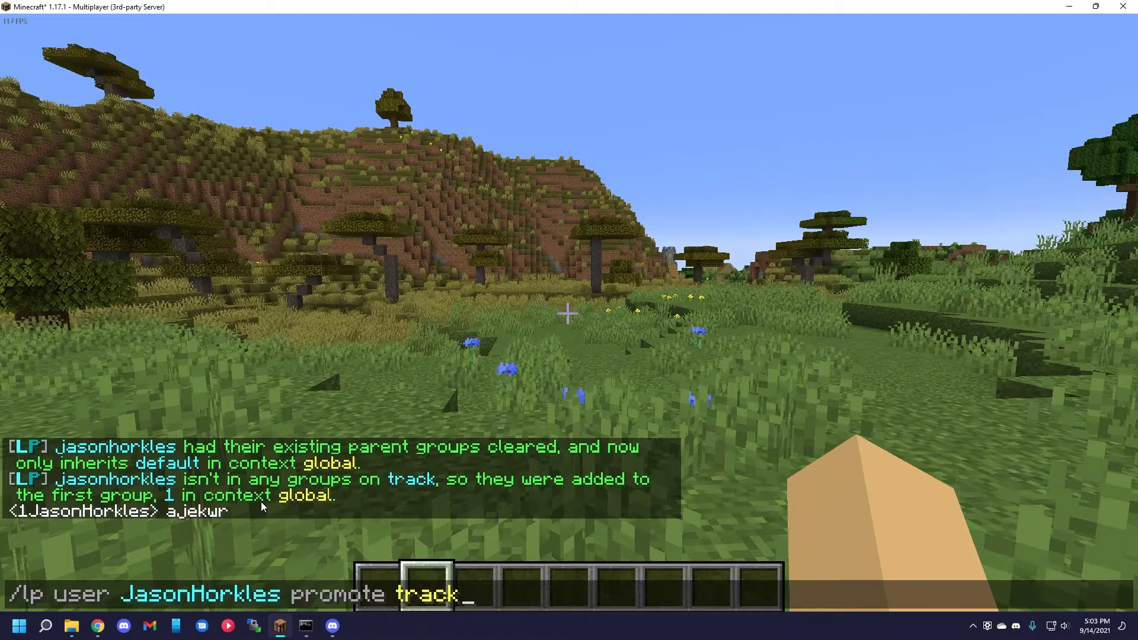
{"action": "key", "text": "Return"}
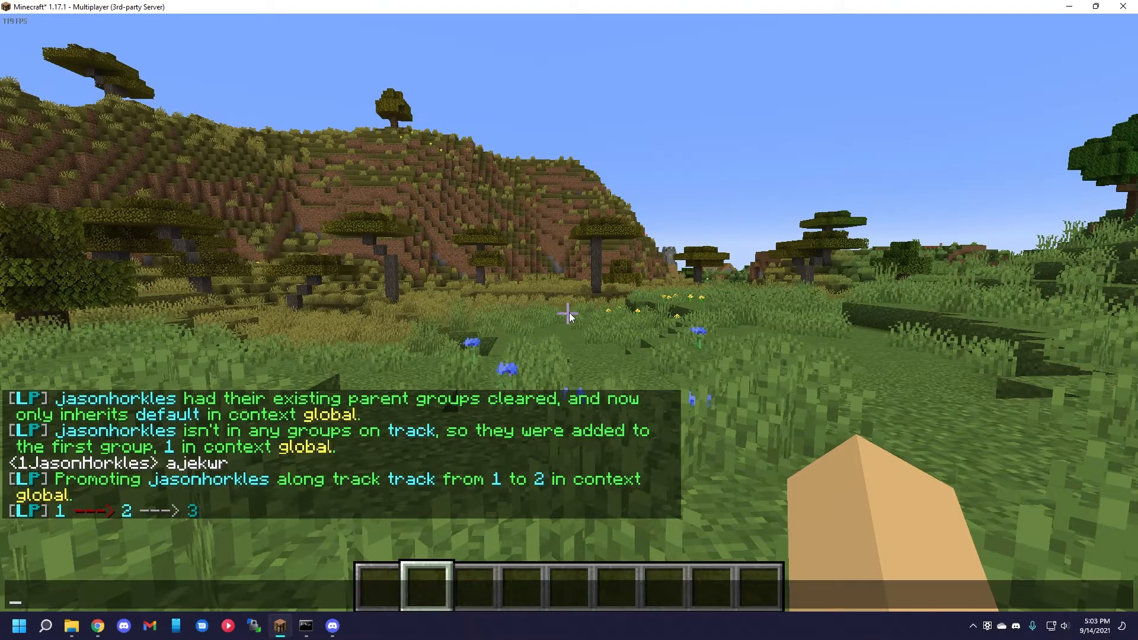
{"action": "type", "text": "aelkfj"}
{"action": "key", "text": "Return"}
Promote the player one more group along track and send the chat message alkejf to check the prefix.
{"action": "key", "text": "t"}
{"action": "key", "text": "Up"}
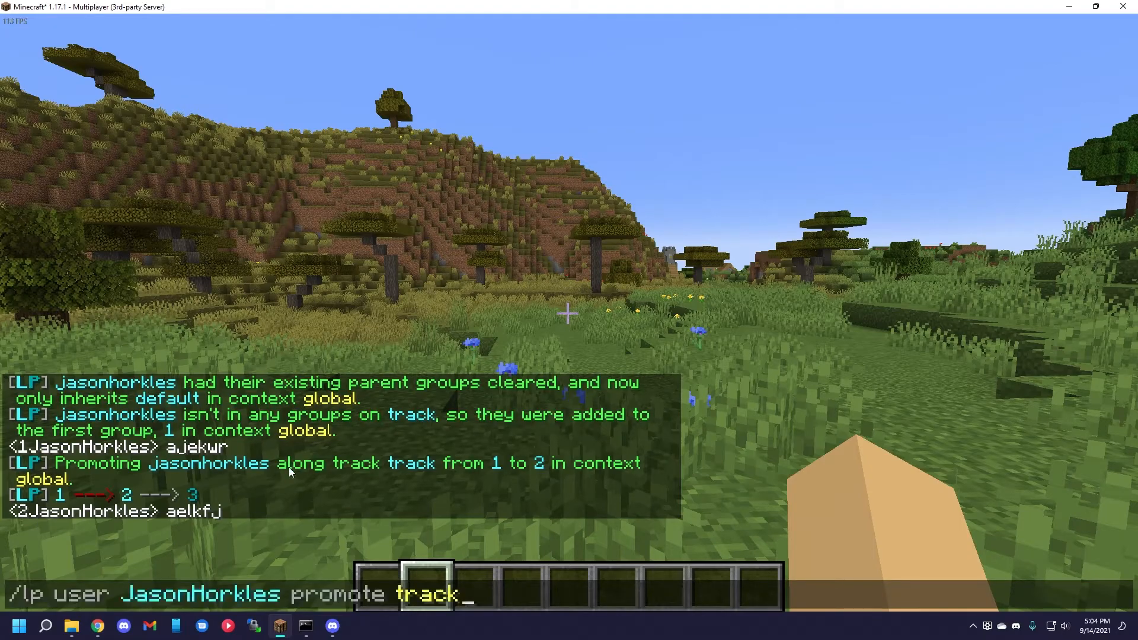
{"action": "key", "text": "Return"}
{"action": "key", "text": "t"}
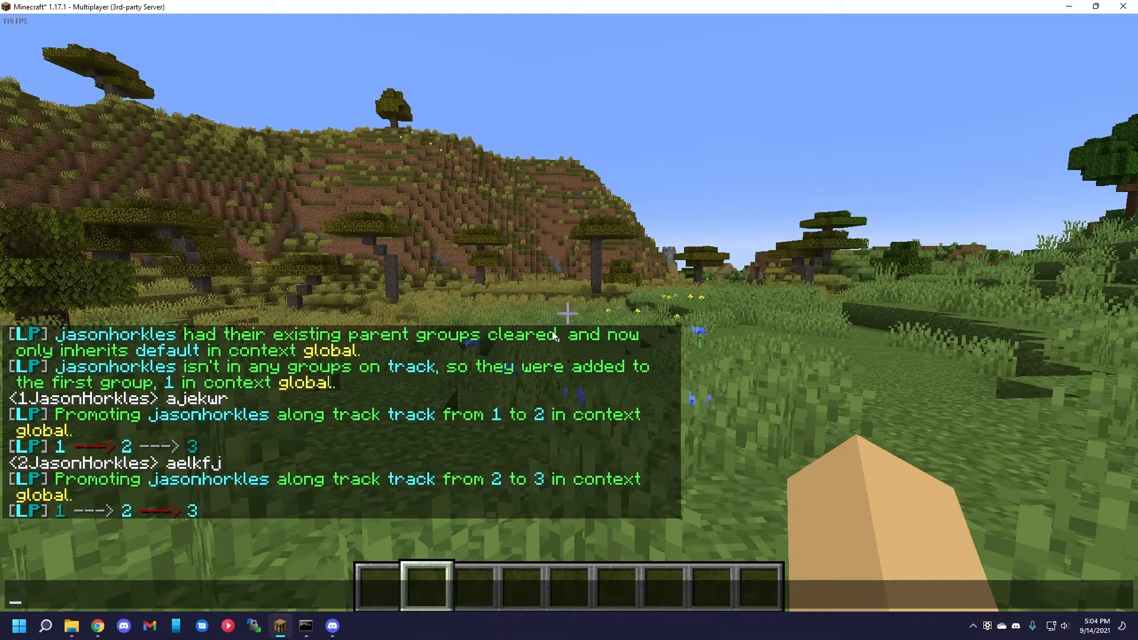
{"action": "type", "text": "alkejf"}
{"action": "key", "text": "Return"}
Run the /lp user demote command on the player.
{"action": "key", "text": "t"}
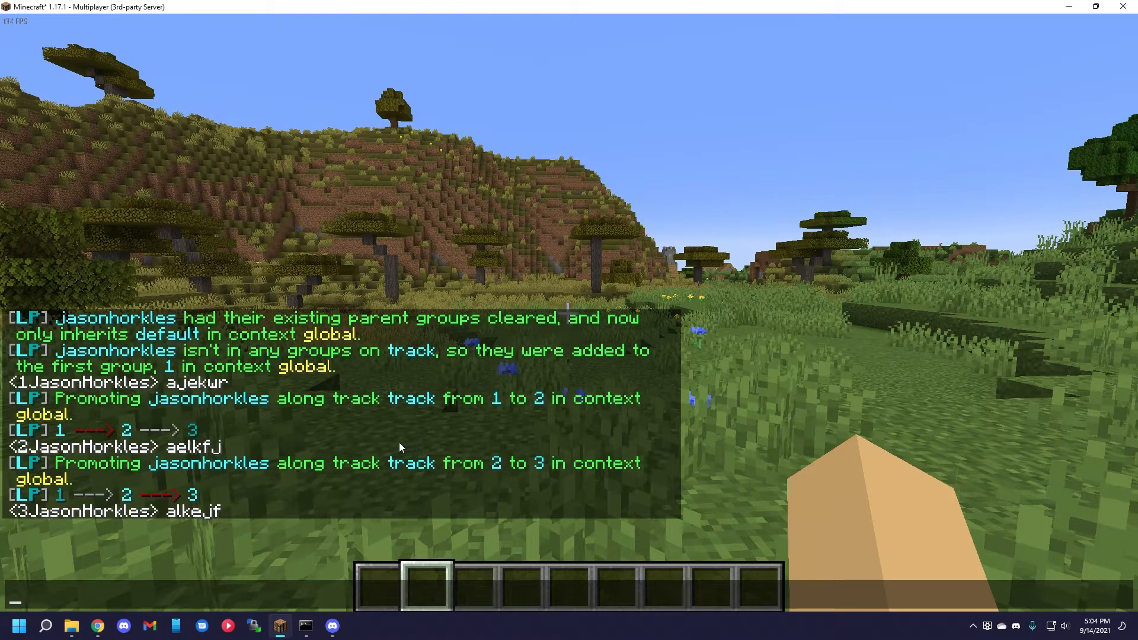
{"action": "key", "text": "Escape"}
{"action": "key", "text": "slash"}
{"action": "type", "text": "lp user u"}
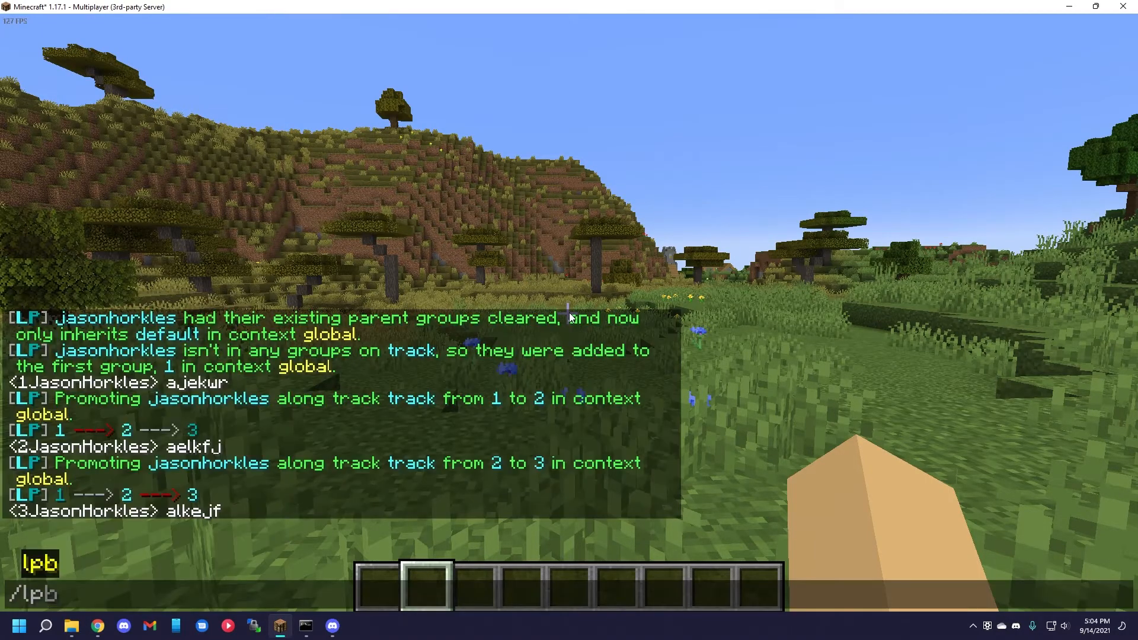
{"action": "key", "text": "Tab"}
{"action": "type", "text": "de"}
{"action": "key", "text": "Tab"}
{"action": "key", "text": "Tab"}
{"action": "key", "text": "Return"}
{"action": "key", "text": "t"}
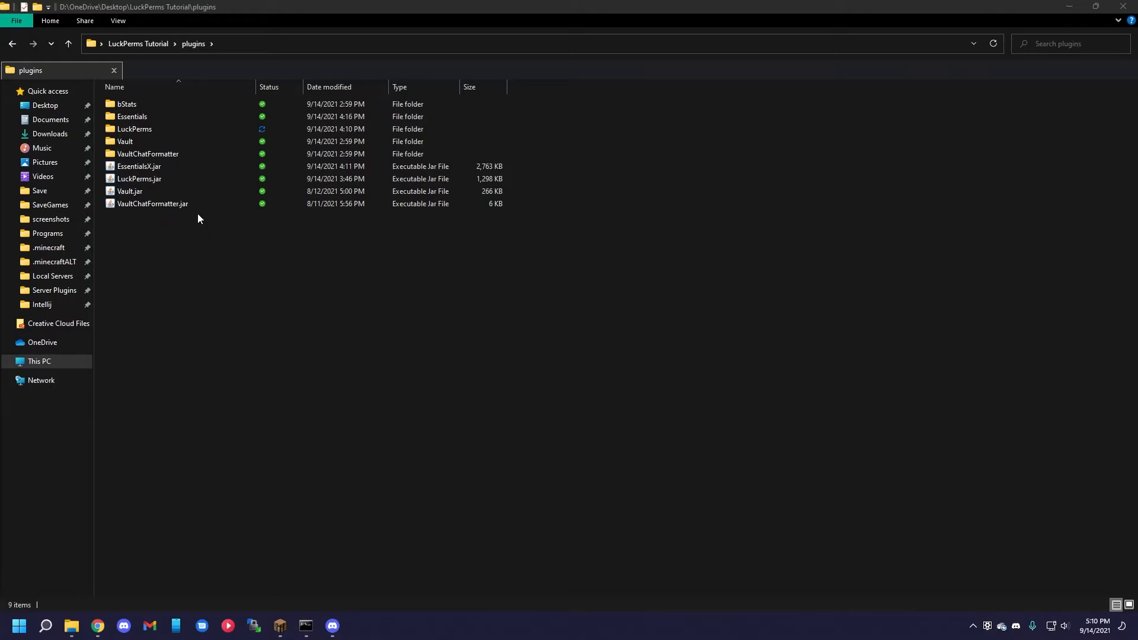
Open config.yml from the LuckPerms plugin folder and go to its Customization Settings section.
{"action": "double_click", "coordinate": [177, 132]}
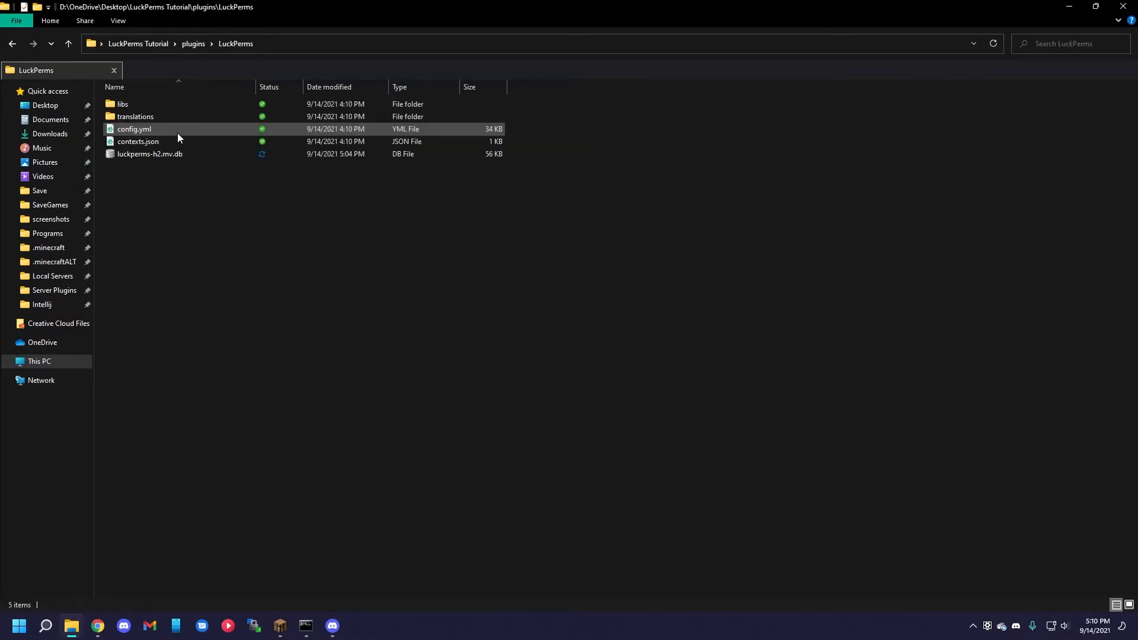
{"action": "left_click", "coordinate": [171, 133]}
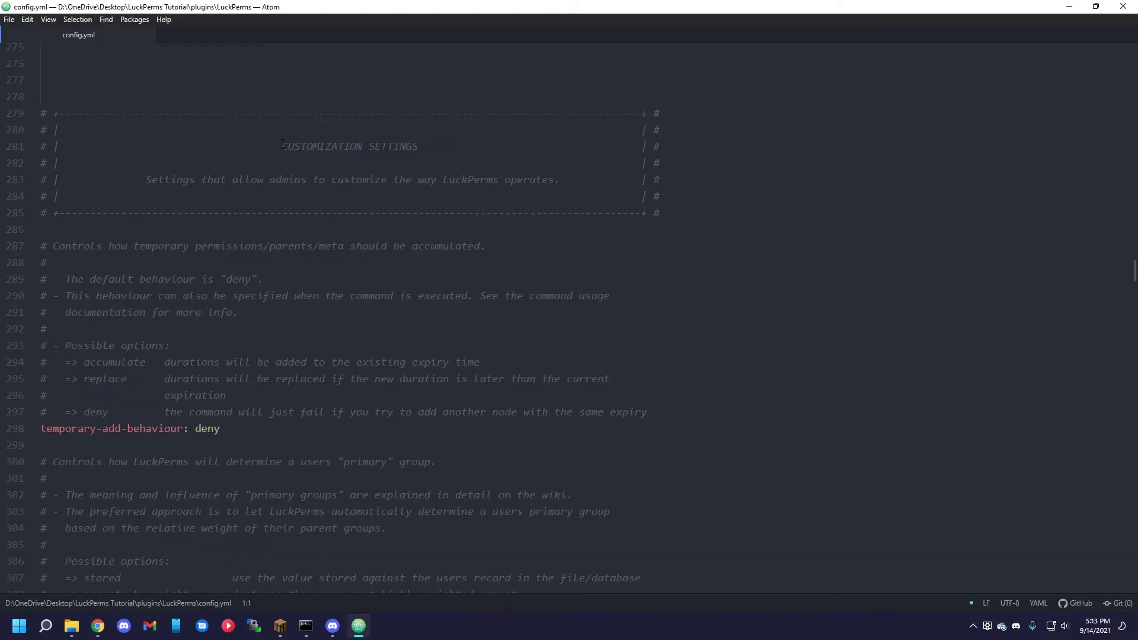
{"action": "left_click_drag", "start_coordinate": [282, 144], "coordinate": [418, 147]}
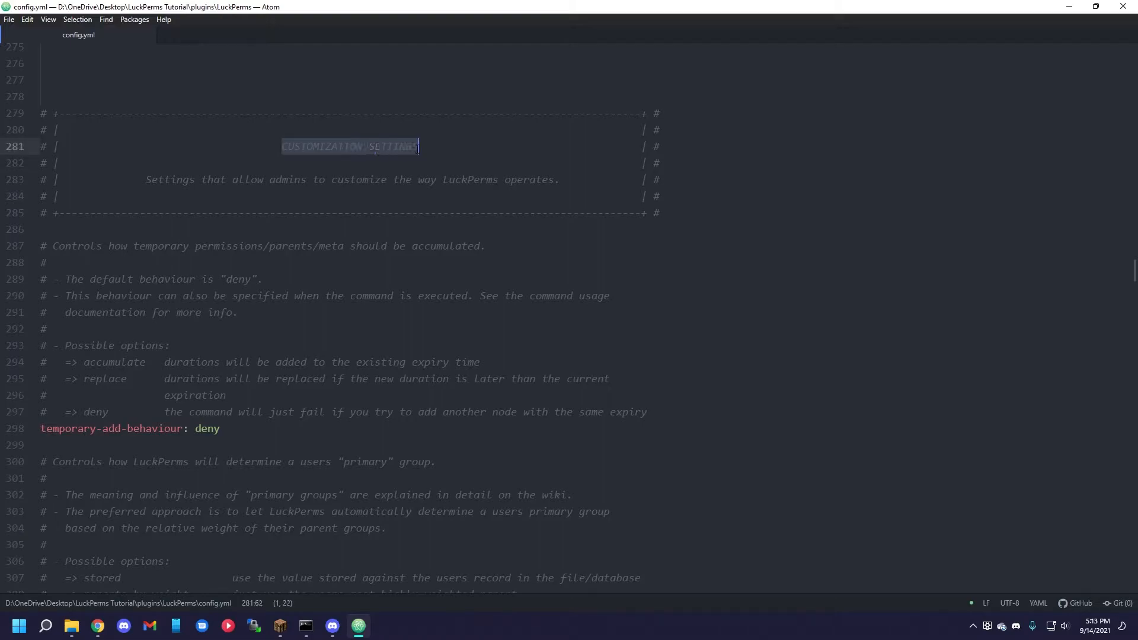
Review the temporary-add-behaviour setting and its accumulate, replace and deny options.
{"action": "left_click", "coordinate": [47, 329]}
{"action": "left_click_drag", "start_coordinate": [40, 428], "coordinate": [221, 428]}
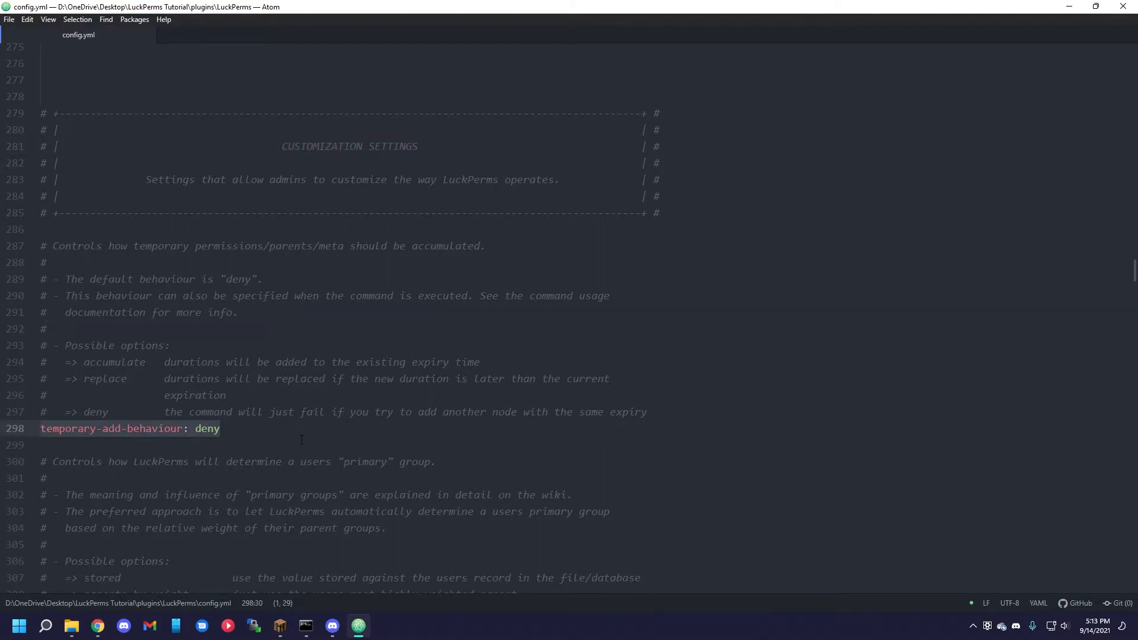
{"action": "left_click", "coordinate": [239, 426]}
{"action": "left_click", "coordinate": [84, 362]}
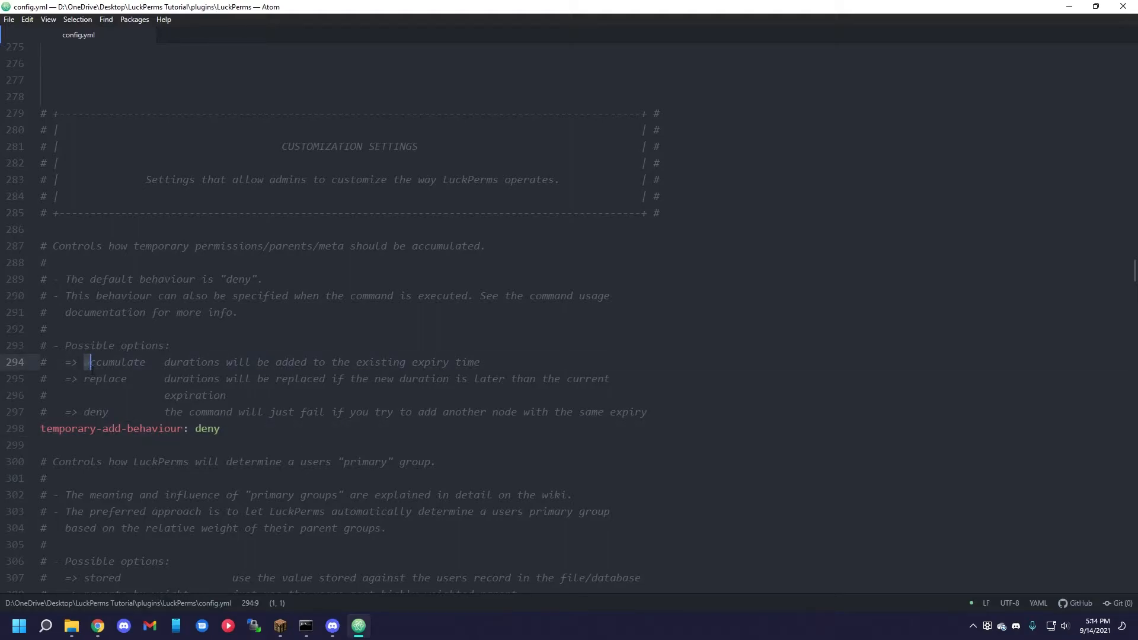
{"action": "left_click", "coordinate": [116, 413], "text": "shift"}
{"action": "left_click", "coordinate": [153, 429]}
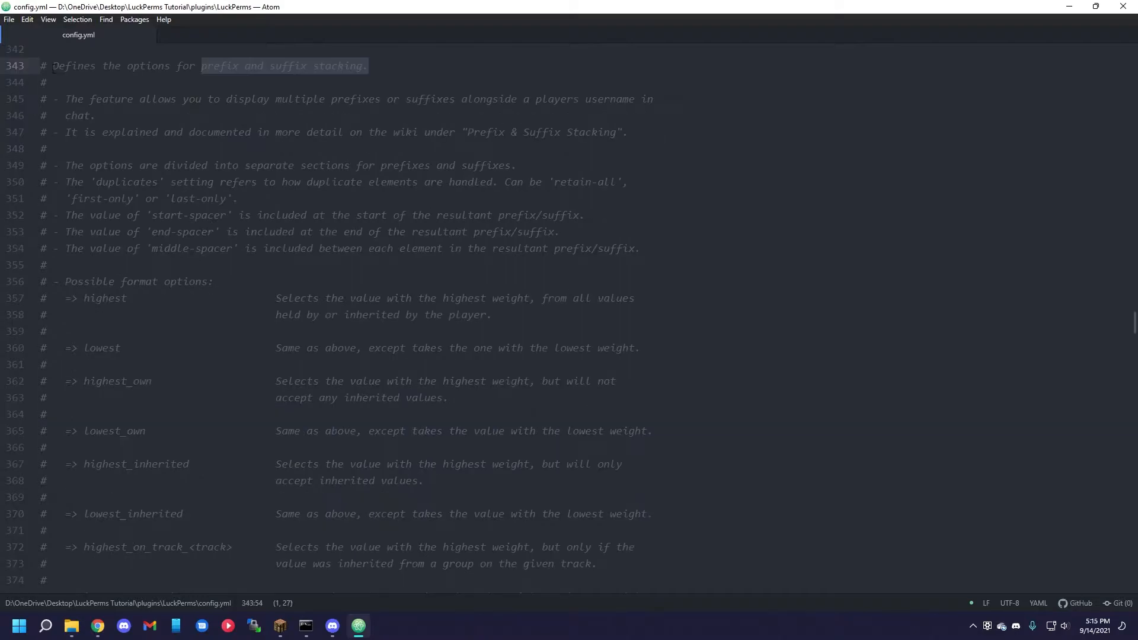
Review the prefix and suffix stacking notes and the list of possible format options.
{"action": "left_click_drag", "start_coordinate": [52, 67], "coordinate": [390, 71]}
{"action": "left_click", "coordinate": [390, 71]}
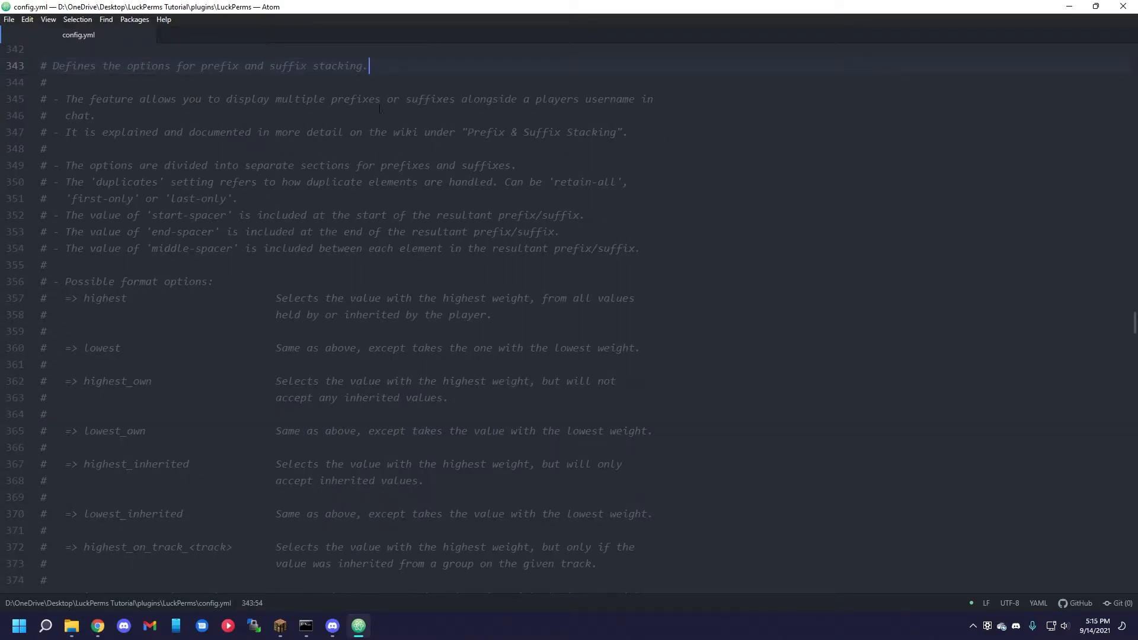
{"action": "scroll", "coordinate": [391, 195], "scroll_direction": "down", "scroll_amount": 3}
{"action": "left_click_drag", "start_coordinate": [52, 83], "coordinate": [666, 564]}
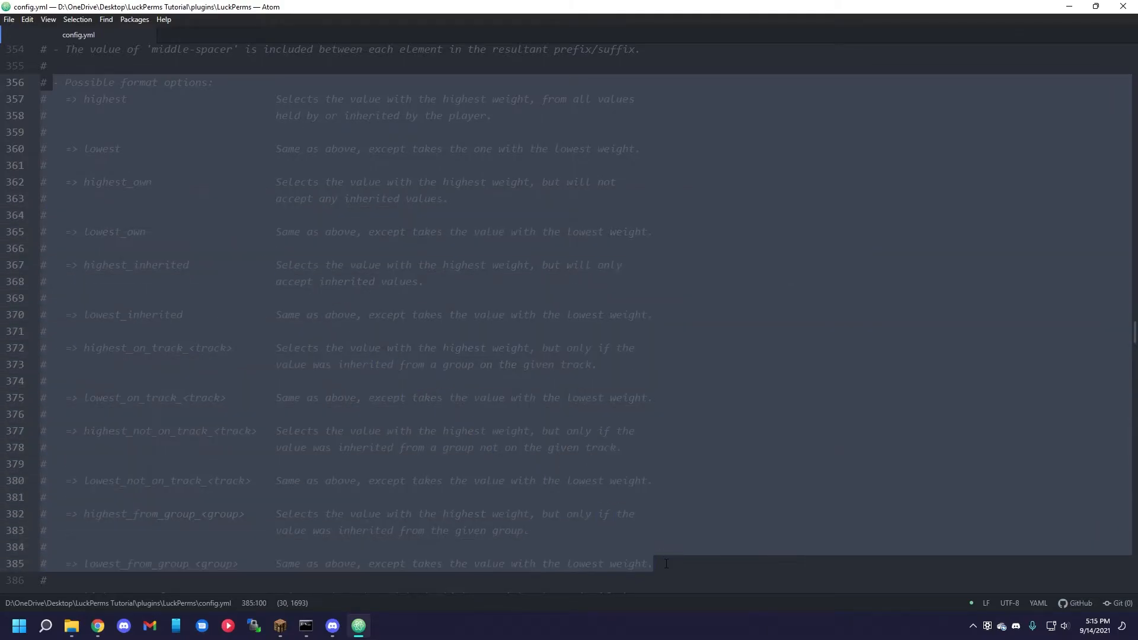
{"action": "left_click", "coordinate": [667, 564]}
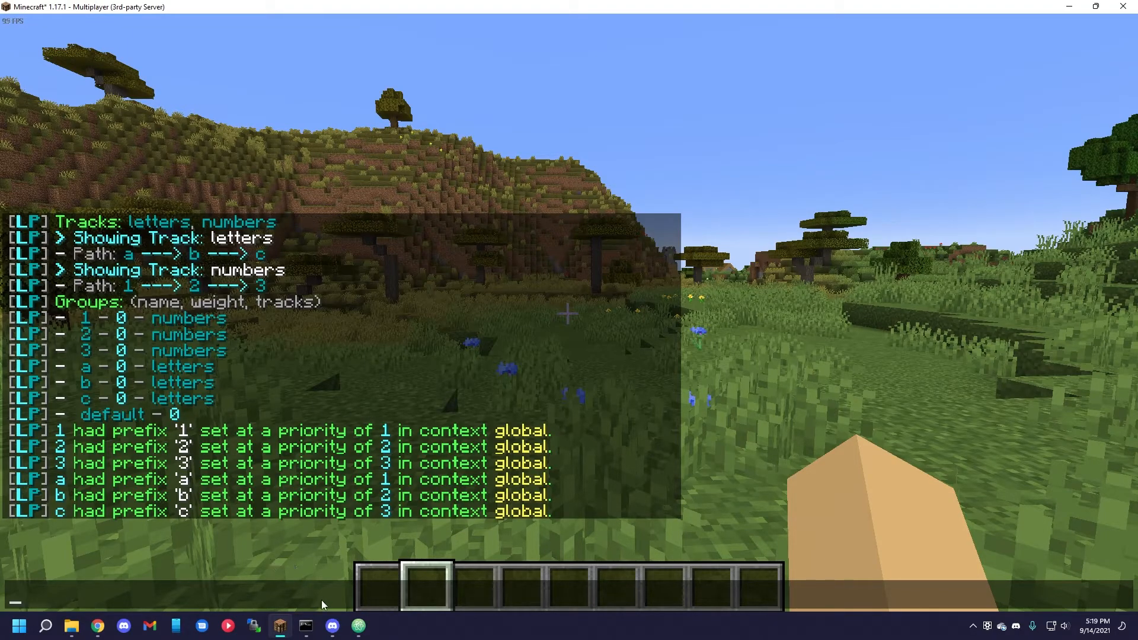
Set the prefix format entry under meta-formatting in config.yml to "highest_on_track_numbers".
{"action": "left_click", "coordinate": [358, 626]}
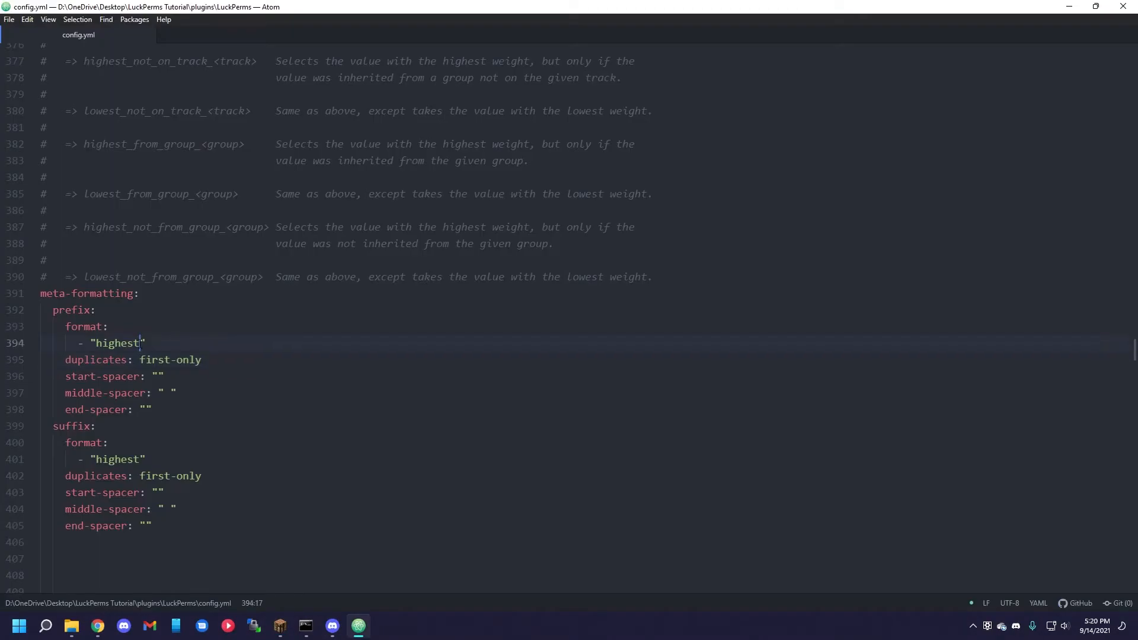
{"action": "type", "text": "_on"}
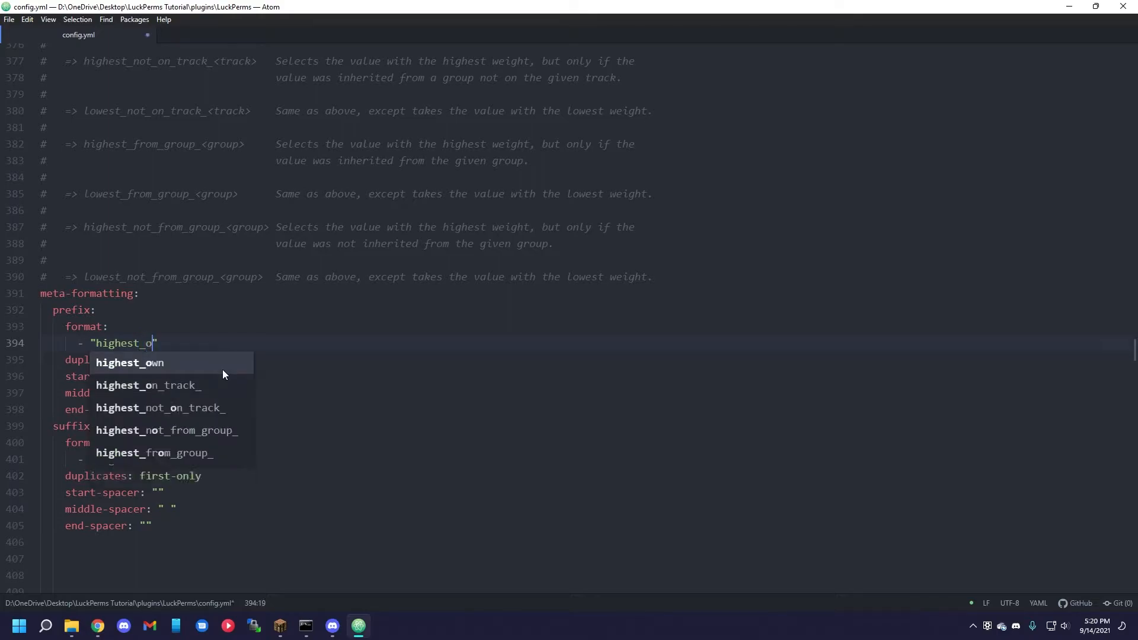
{"action": "type", "text": "_track_"}
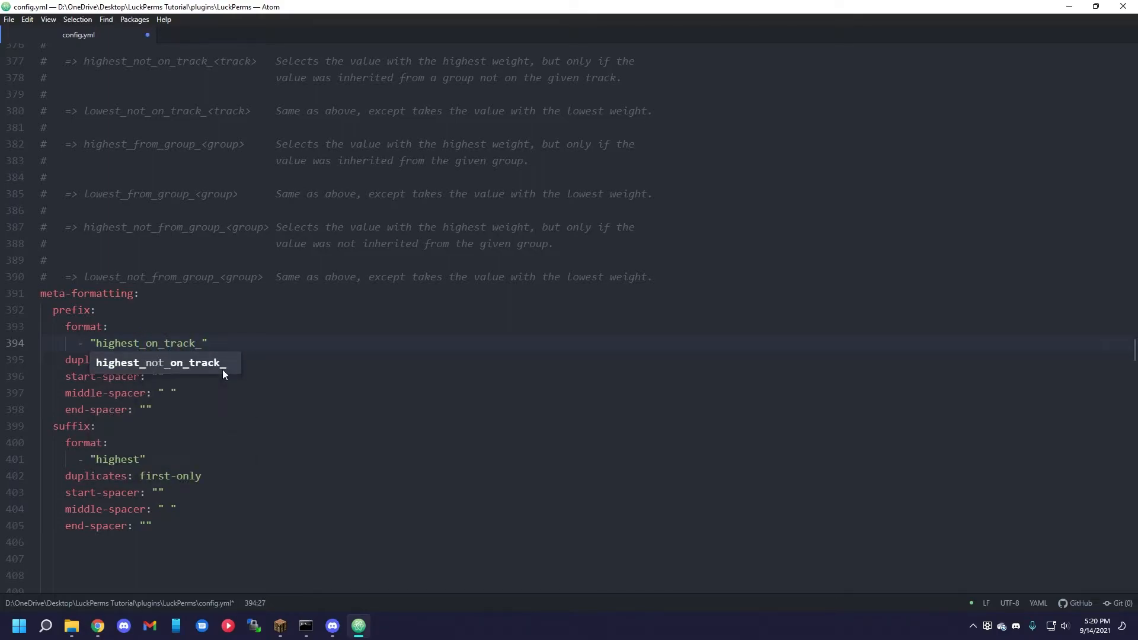
{"action": "key", "text": "Escape"}
{"action": "type", "text": "numbers"}
Duplicate the prefix format entry and change the copy to "highest_on_track_letters".
{"action": "key", "text": "ctrl+shift+d"}
{"action": "key", "text": "BackSpace"}
{"action": "key", "text": "BackSpace"}
{"action": "key", "text": "BackSpace"}
{"action": "key", "text": "BackSpace"}
{"action": "key", "text": "BackSpace"}
{"action": "key", "text": "BackSpace"}
{"action": "key", "text": "BackSpace"}
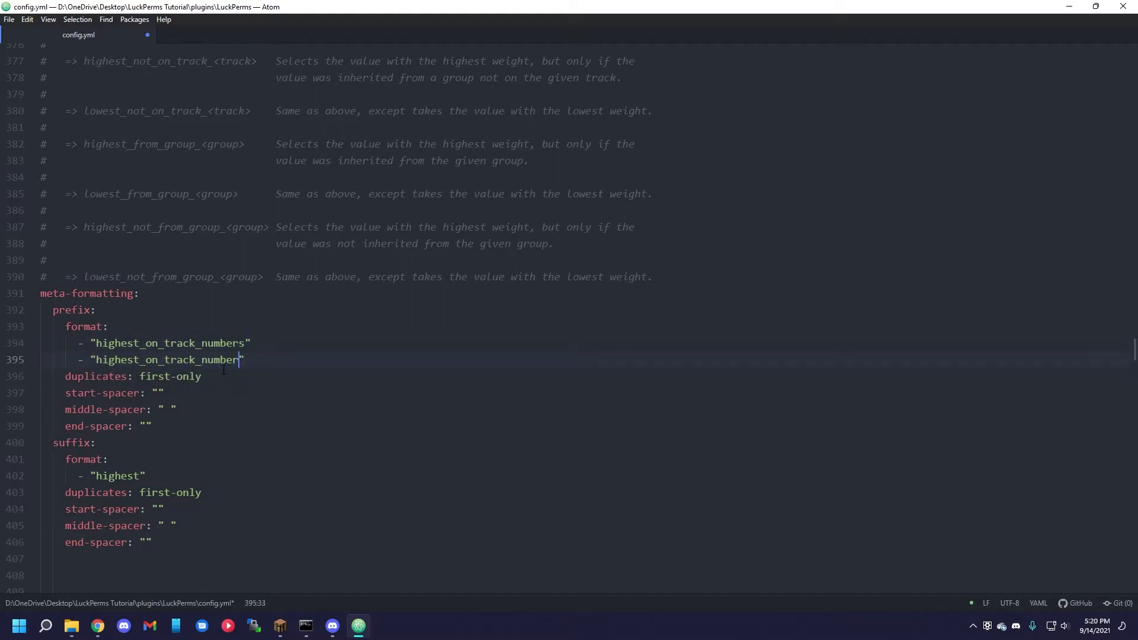
{"action": "type", "text": "letters"}
Remove the space from the prefix middle-spacer value so it is "", and save config.yml.
{"action": "left_click", "coordinate": [221, 343]}
{"action": "left_click", "coordinate": [226, 361]}
{"action": "scroll", "coordinate": [226, 361], "scroll_direction": "down", "scroll_amount": 1}
{"action": "left_click", "coordinate": [159, 364]}
{"action": "left_click", "coordinate": [170, 380]}
{"action": "key", "text": "BackSpace"}
{"action": "left_click", "coordinate": [146, 397]}
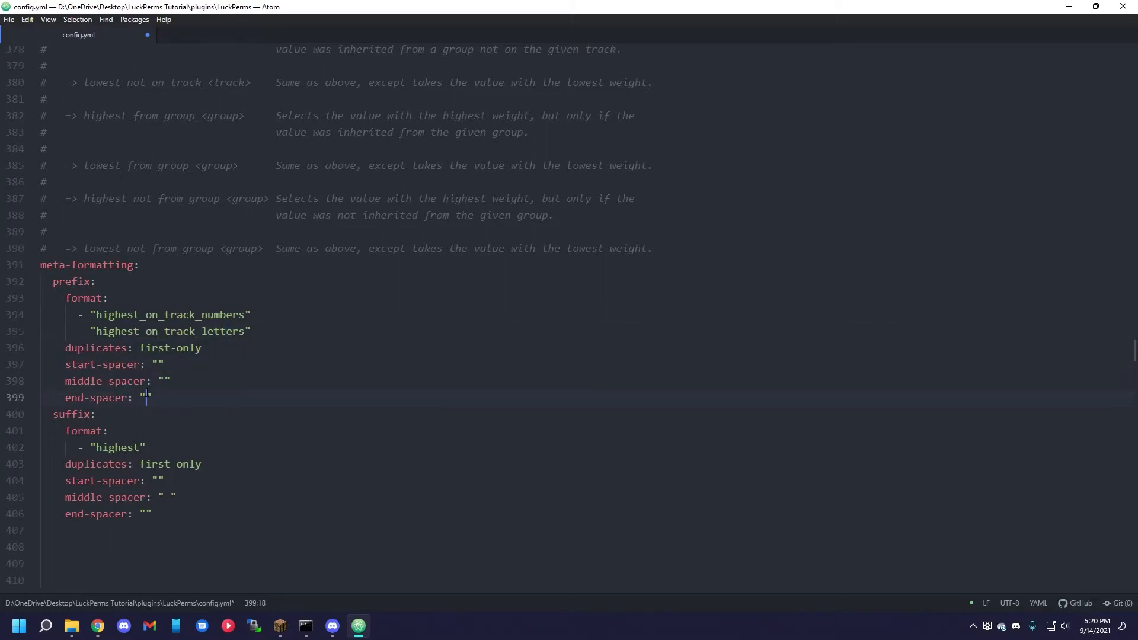
{"action": "key", "text": "ctrl+s"}
Switch to Minecraft and reload the LuckPerms configuration with /lp reloadconfig.
{"action": "left_click", "coordinate": [280, 626]}
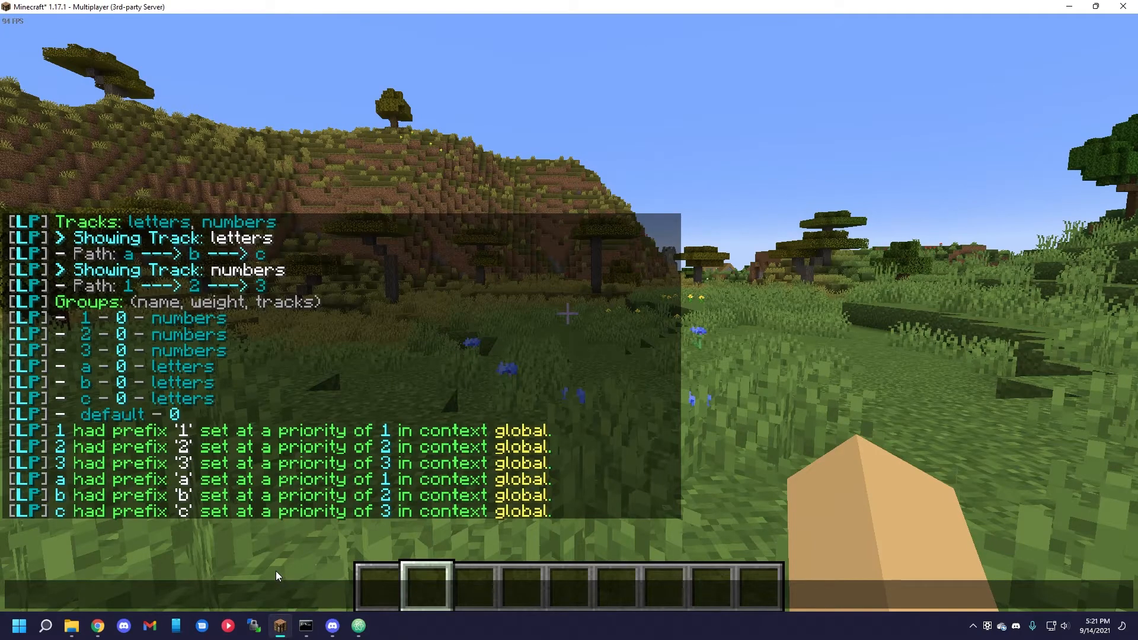
{"action": "type", "text": "/lp reloadconfig"}
{"action": "key", "text": "Return"}
Send the chat message lakejf and check the stacked prefixes before the player's name.
{"action": "key", "text": "t"}
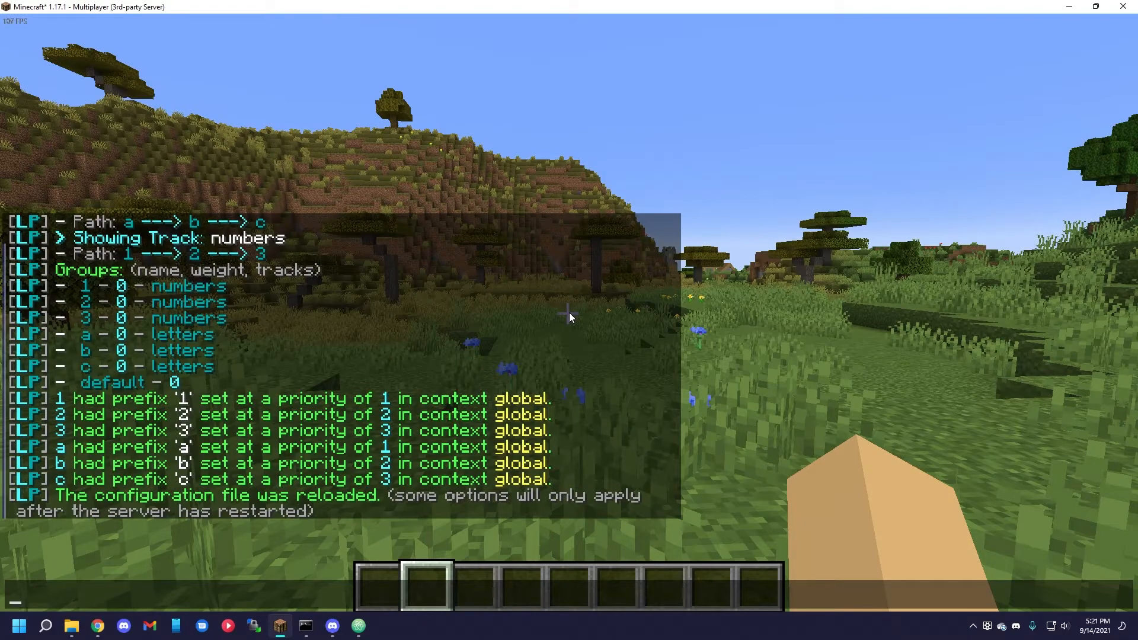
{"action": "type", "text": "lake.jf"}
{"action": "key", "text": "Return"}
{"action": "key", "text": "t"}
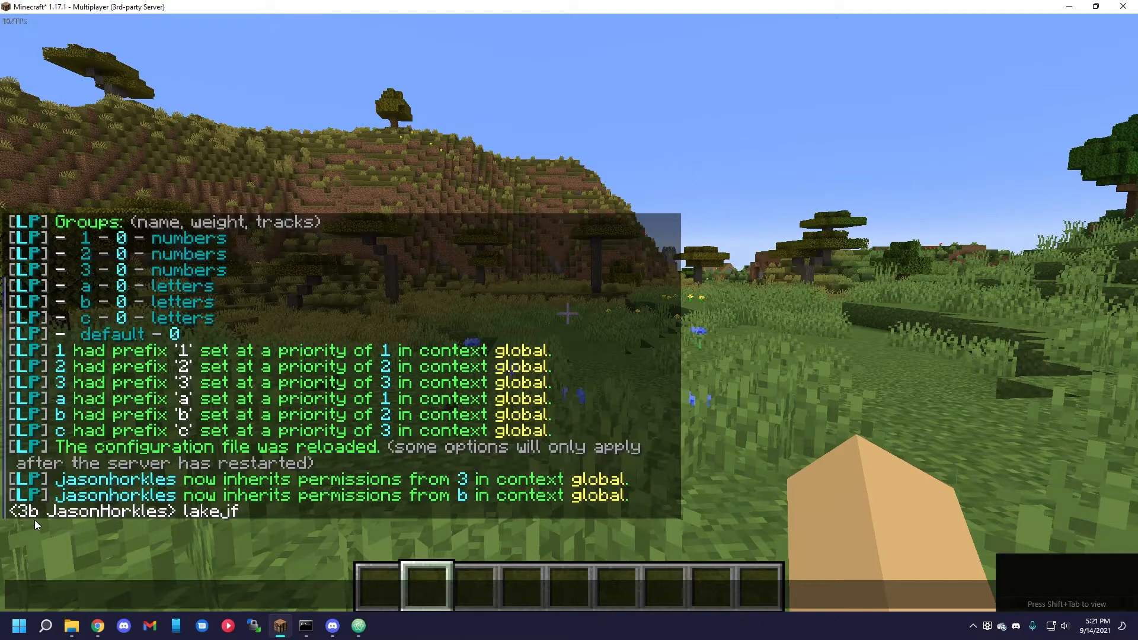
Switch to config.yml and examine the inheritance-traversal-algorithm setting under Permission Calculation and Inheritance.
{"action": "key", "text": "alt+Tab"}
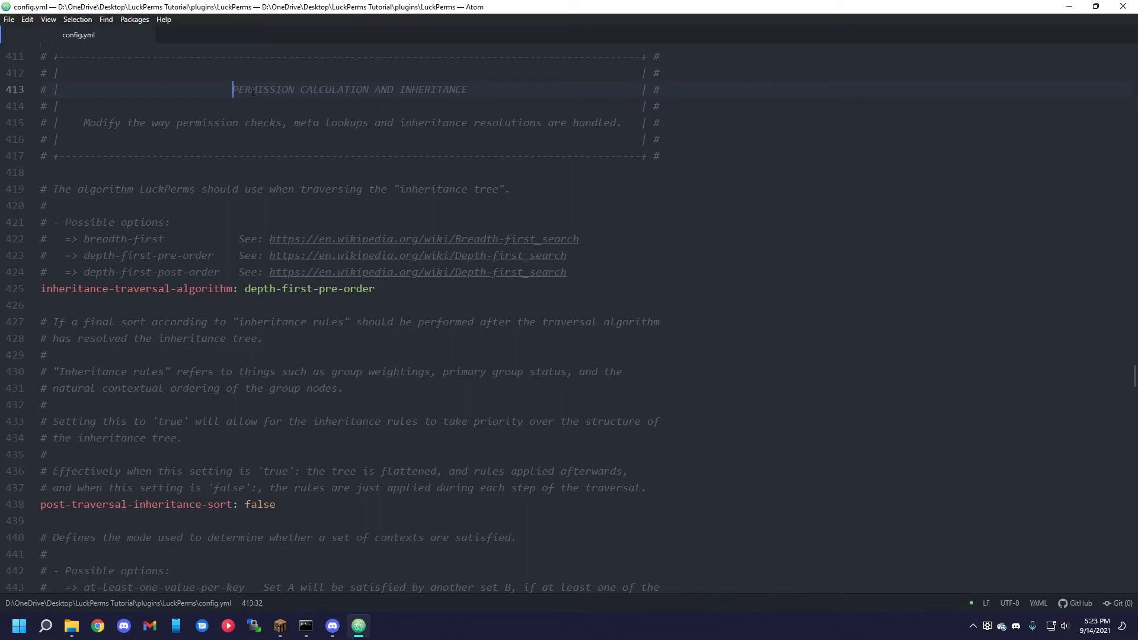
{"action": "key", "text": "ctrl+shift+Right"}
{"action": "key", "text": "ctrl+shift+Right"}
{"action": "key", "text": "ctrl+shift+Right"}
{"action": "key", "text": "ctrl+shift+Right"}
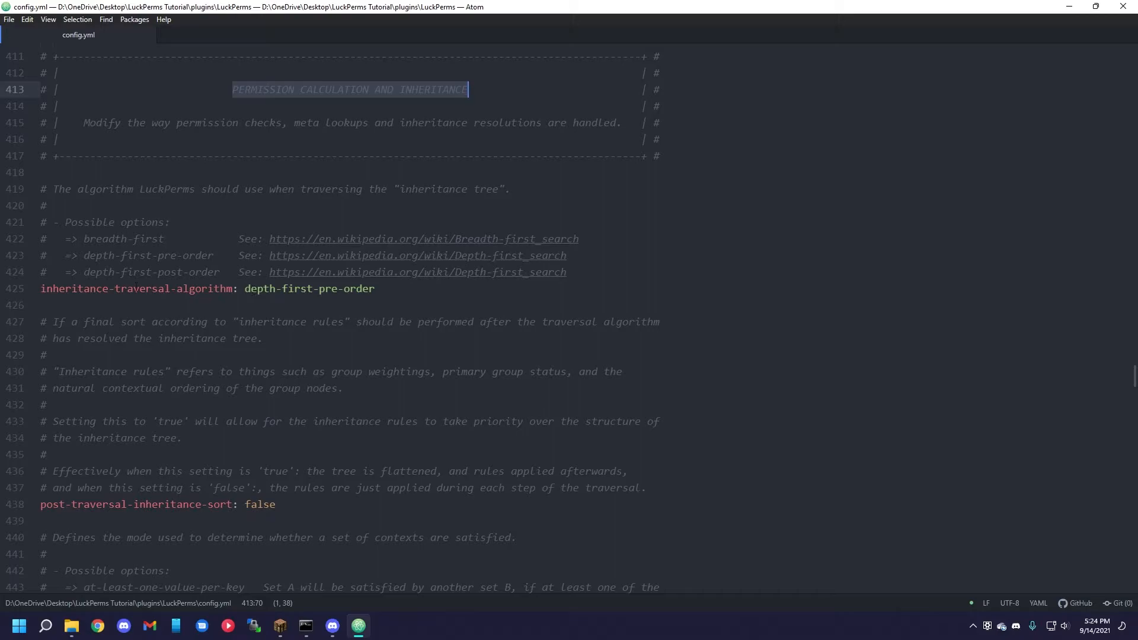
{"action": "left_click_drag", "start_coordinate": [41, 290], "coordinate": [233, 291]}
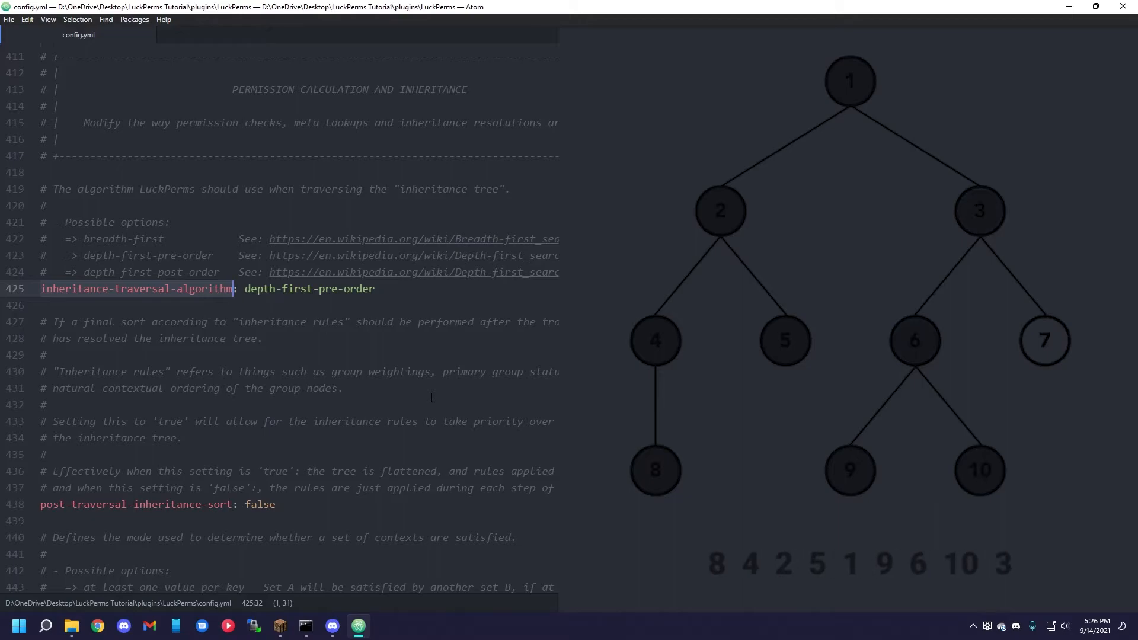
Look through the inheritance sort and context settings further down in config.yml.
{"action": "scroll", "coordinate": [432, 398], "scroll_direction": "down", "scroll_amount": 6}
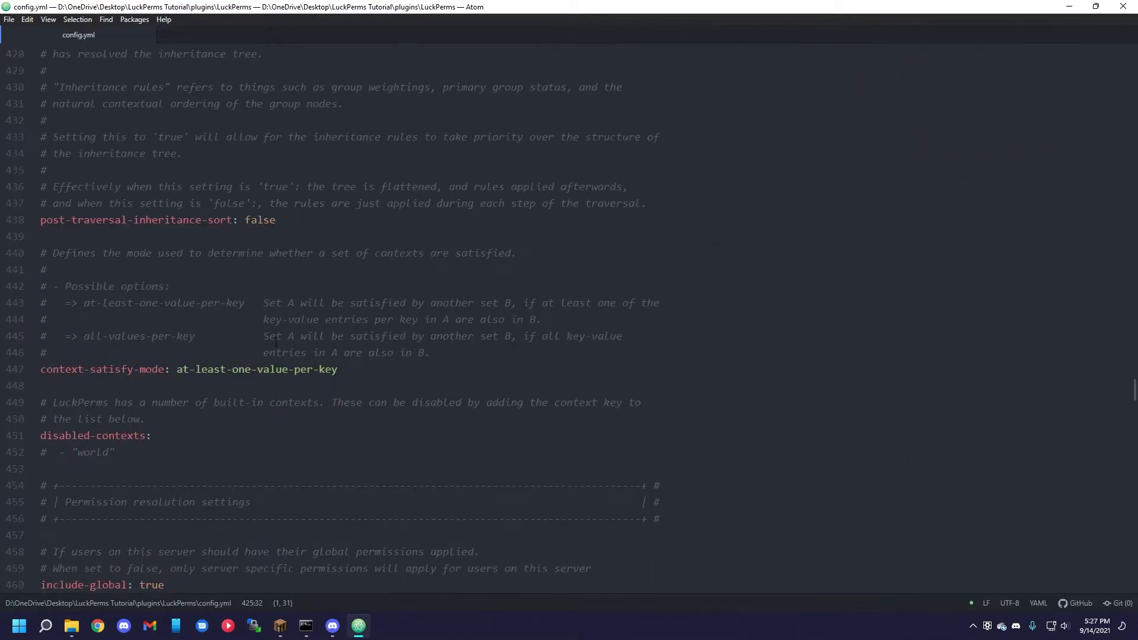
{"action": "scroll", "coordinate": [226, 413], "scroll_direction": "up", "scroll_amount": 1}
{"action": "left_click_drag", "start_coordinate": [41, 437], "coordinate": [146, 437]}
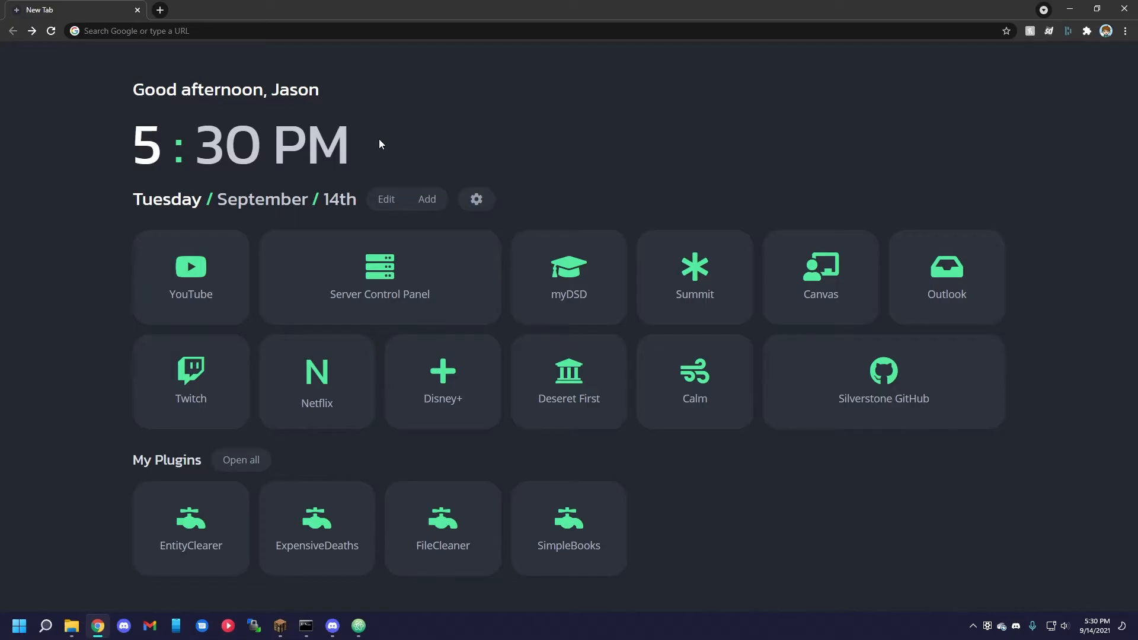
Open luckperms.net in the browser and go to its download page.
{"action": "left_click", "coordinate": [249, 32]}
{"action": "type", "text": "luckperms.net"}
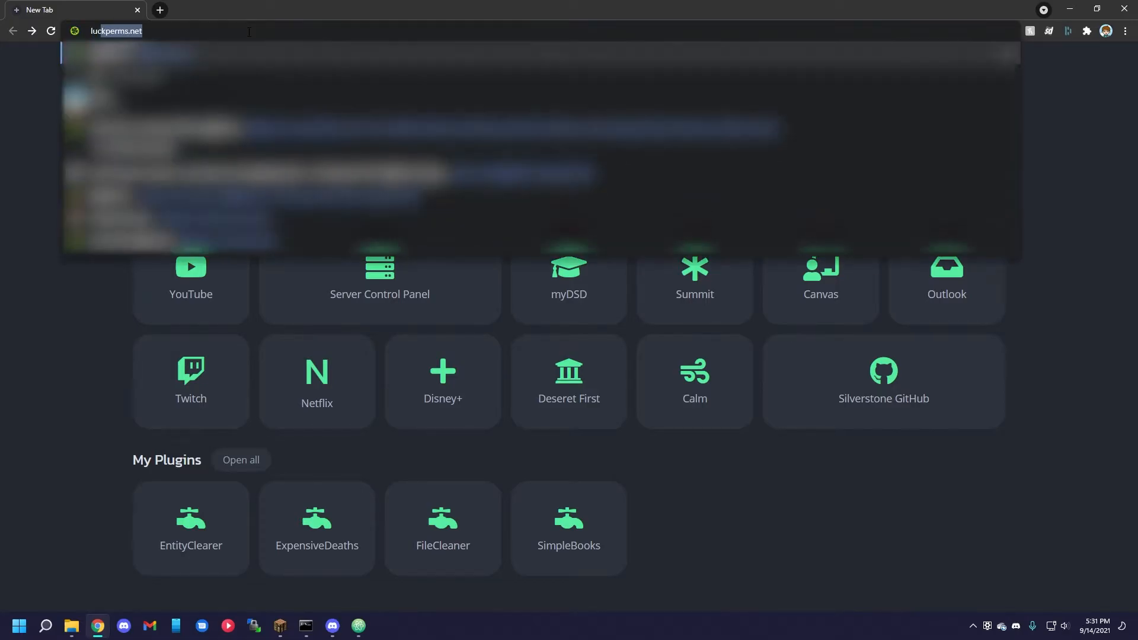
{"action": "key", "text": "Return"}
{"action": "left_click", "coordinate": [990, 189]}
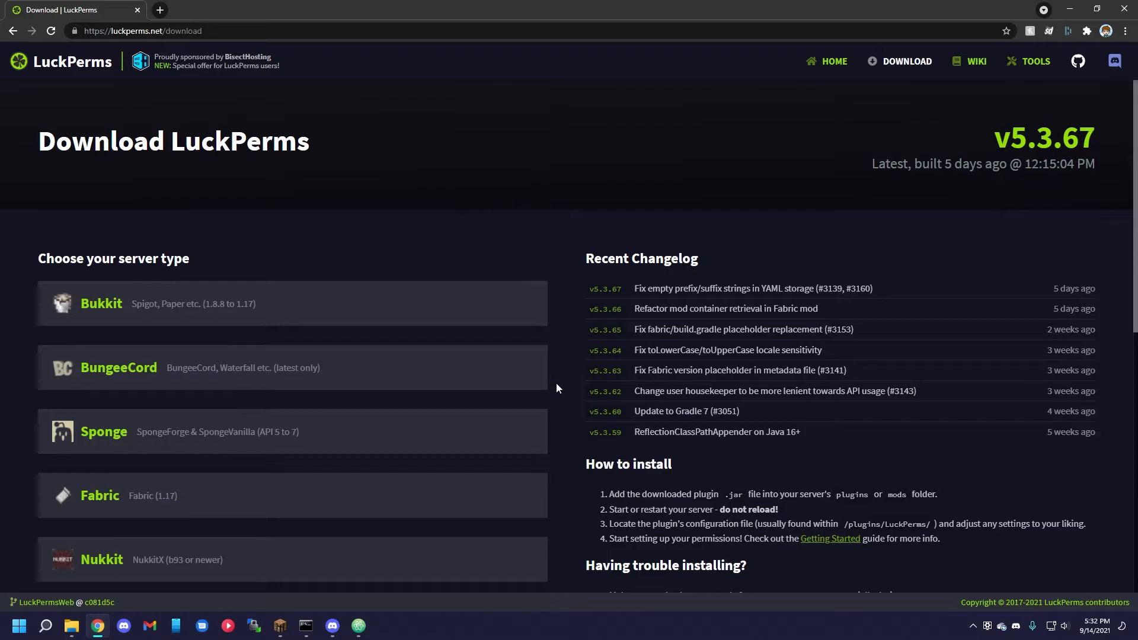
Check LuckPerms-Bungee.jar in the LPB Tutorial plugins folder and LuckPerms.jar in the LuckPerms Tutorial plugins folder.
{"action": "key", "text": "alt+Tab"}
{"action": "left_click", "coordinate": [180, 70]}
{"action": "left_click", "coordinate": [184, 117]}
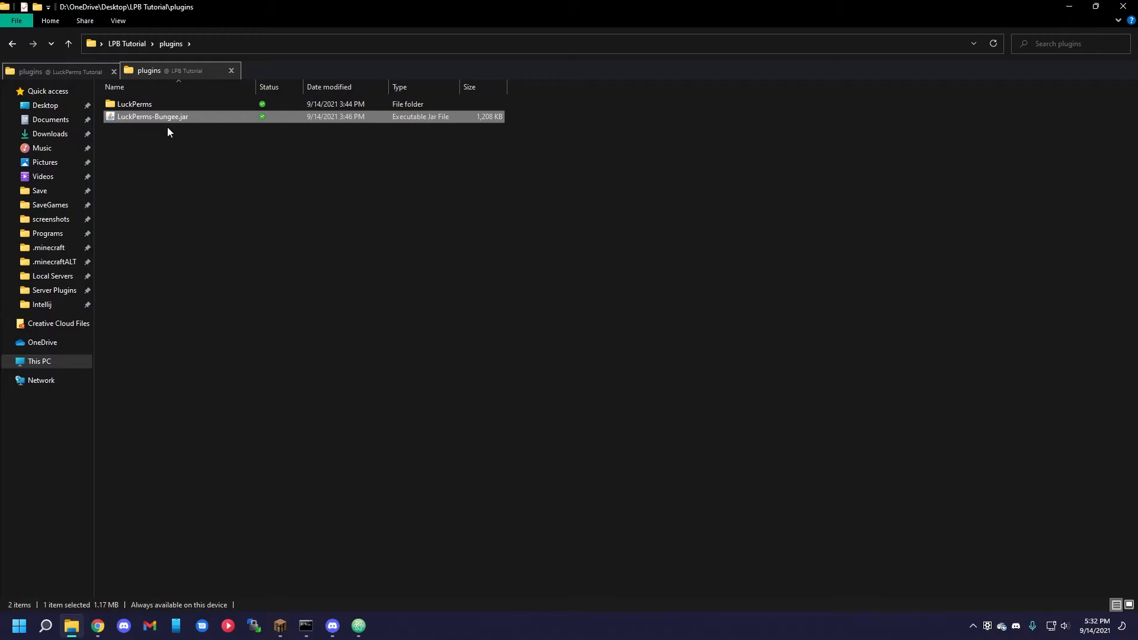
{"action": "scroll", "coordinate": [179, 76], "scroll_direction": "up", "scroll_amount": 1}
{"action": "left_click", "coordinate": [179, 181]}
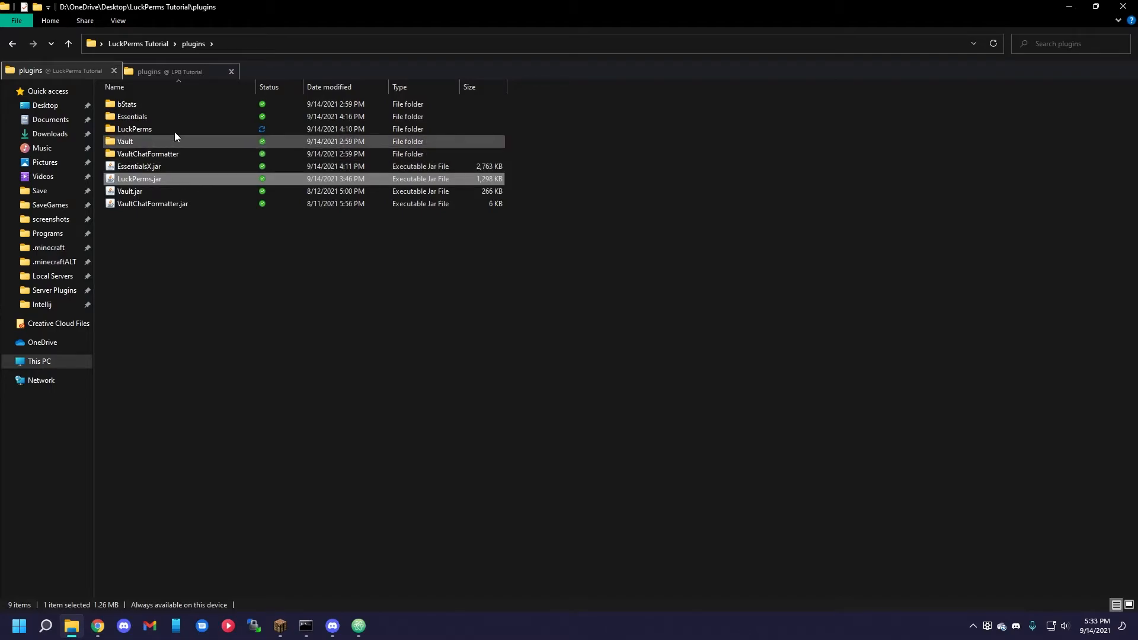
{"action": "left_click", "coordinate": [188, 73]}
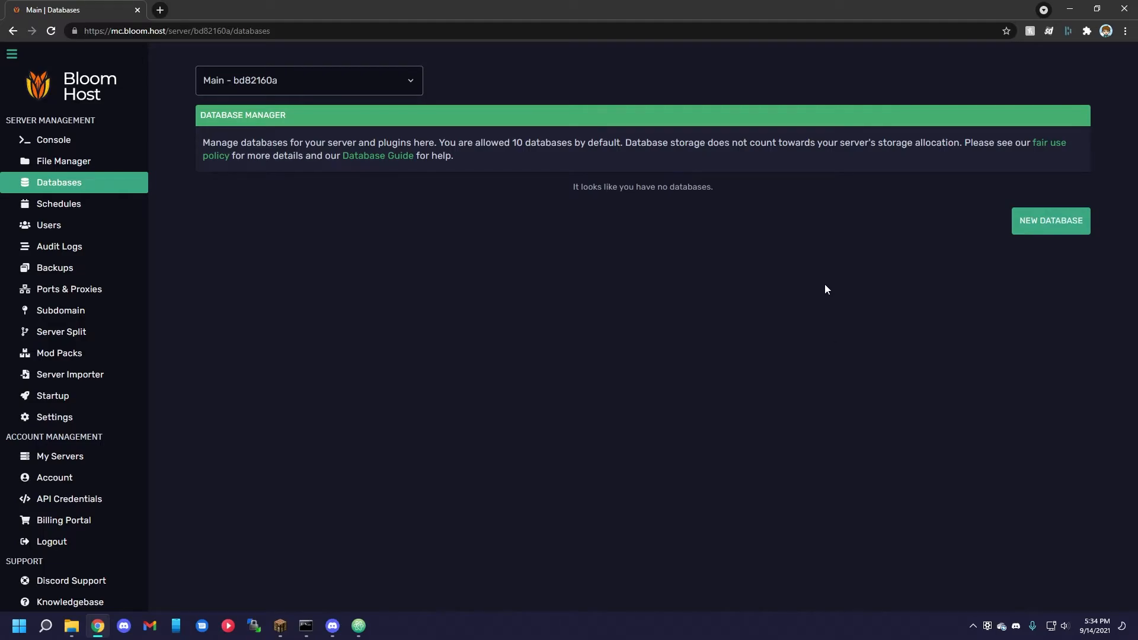
Create a new database named LuckPerms in the Bloom Host database manager.
{"action": "left_click", "coordinate": [1049, 221]}
{"action": "left_click", "coordinate": [394, 223]}
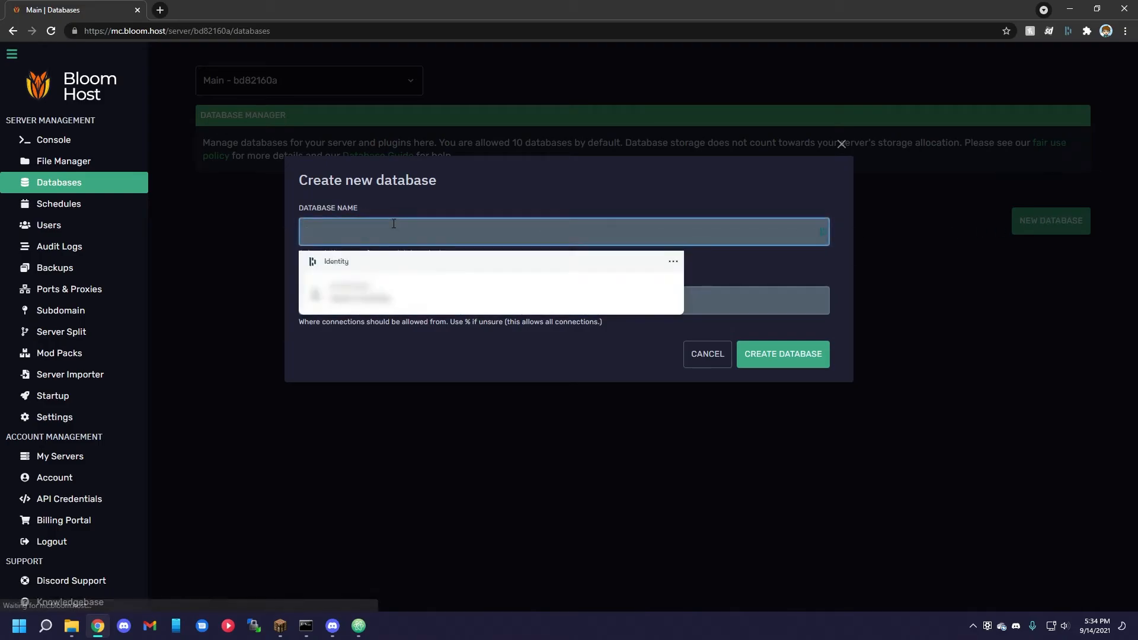
{"action": "type", "text": "LuckPerms"}
{"action": "key", "text": "Return"}
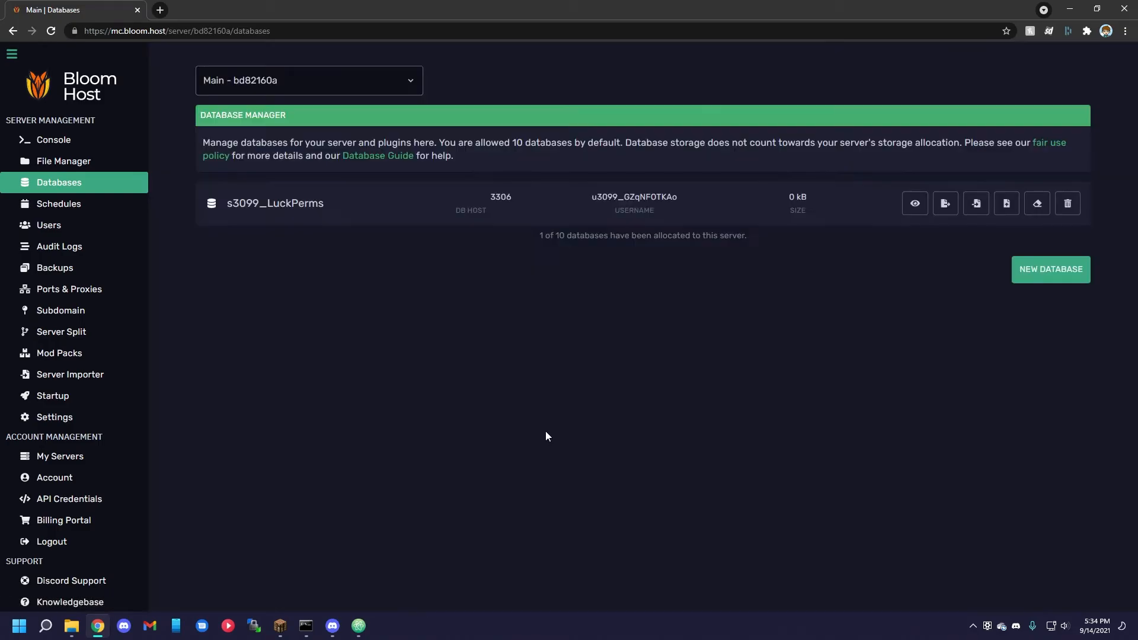
Open the LPB Tutorial server's LuckPerms config.yml in Atom alongside the LuckPerms Tutorial server's config.yml.
{"action": "left_click", "coordinate": [359, 626]}
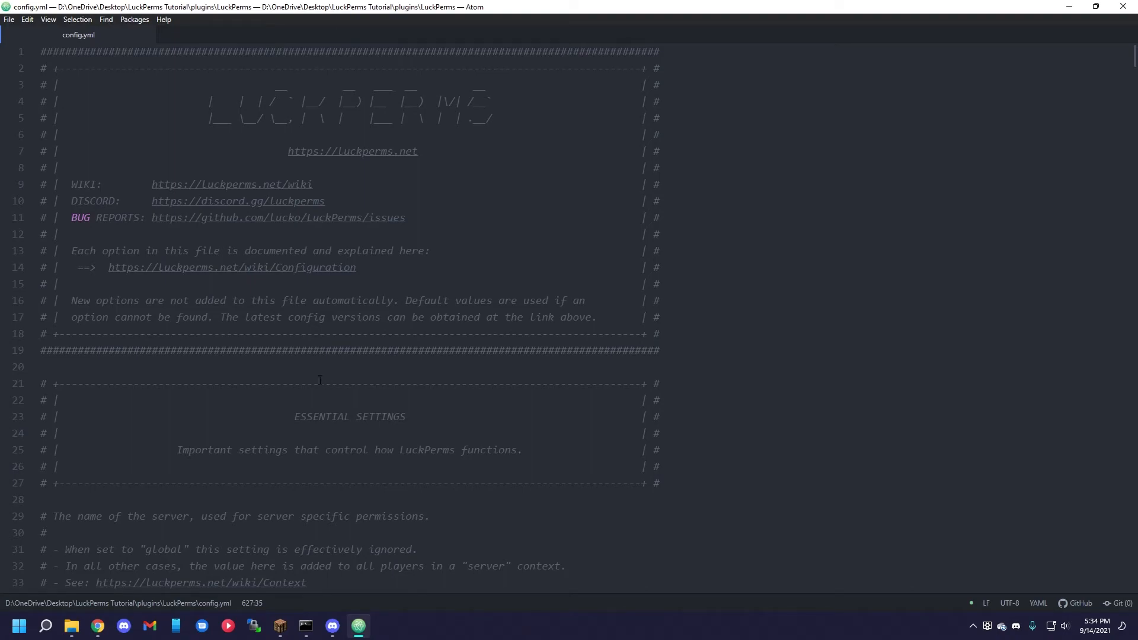
{"action": "left_click", "coordinate": [72, 626]}
{"action": "double_click", "coordinate": [165, 103]}
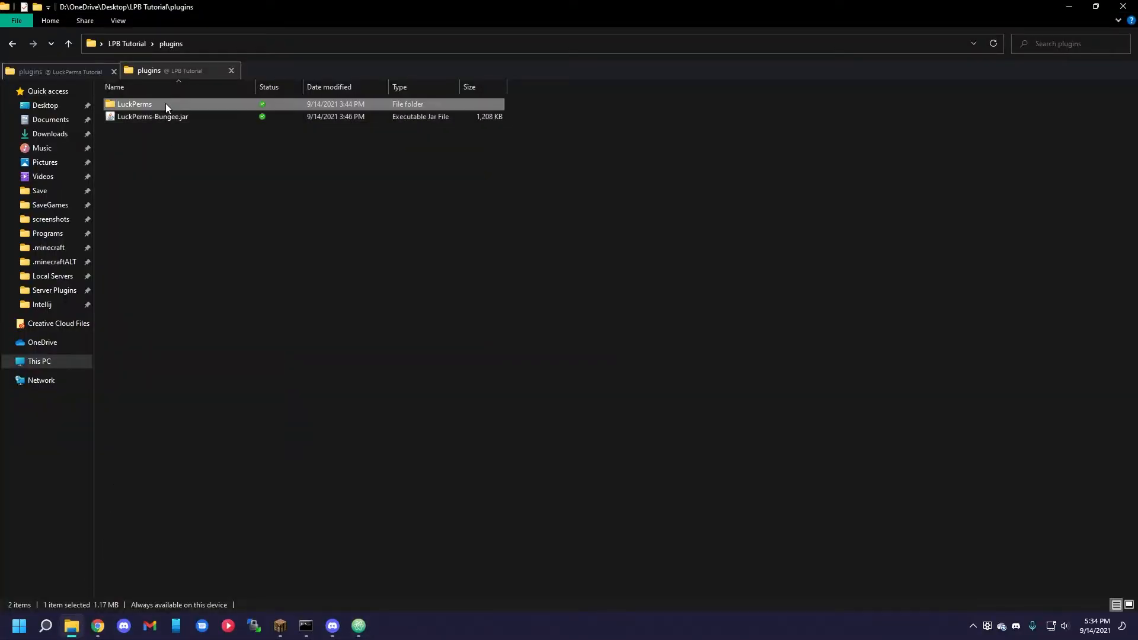
{"action": "double_click", "coordinate": [192, 125]}
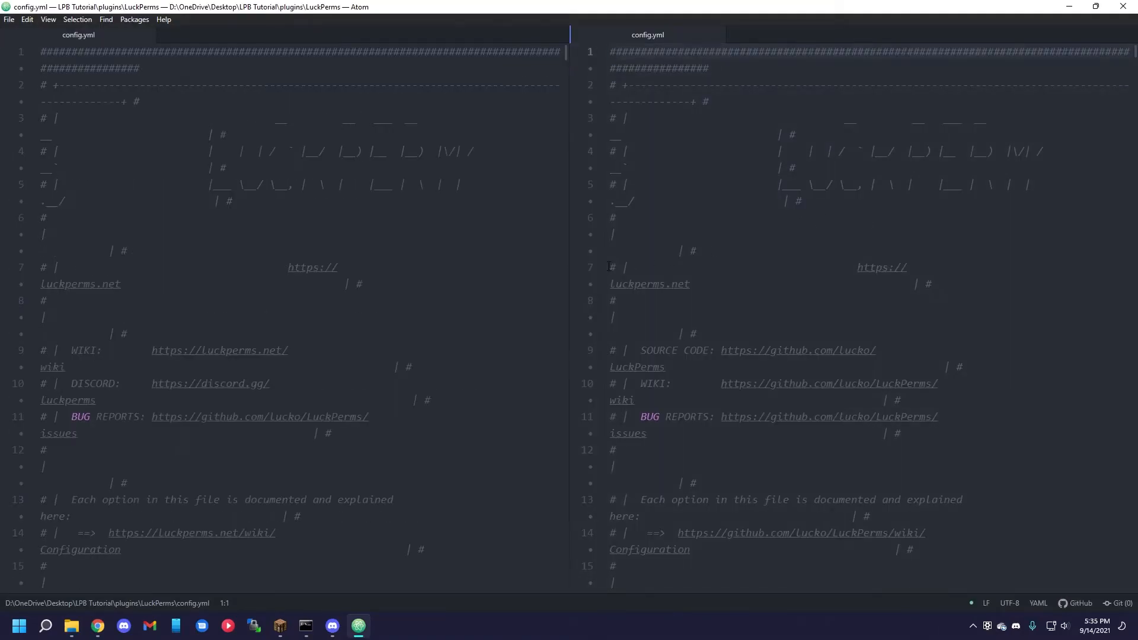
Set the server name to lobby in the LuckPerms Tutorial config.yml, comparing it with the server entry in the BungeeCord config.
{"action": "scroll", "coordinate": [390, 279], "scroll_direction": "down", "scroll_amount": 10}
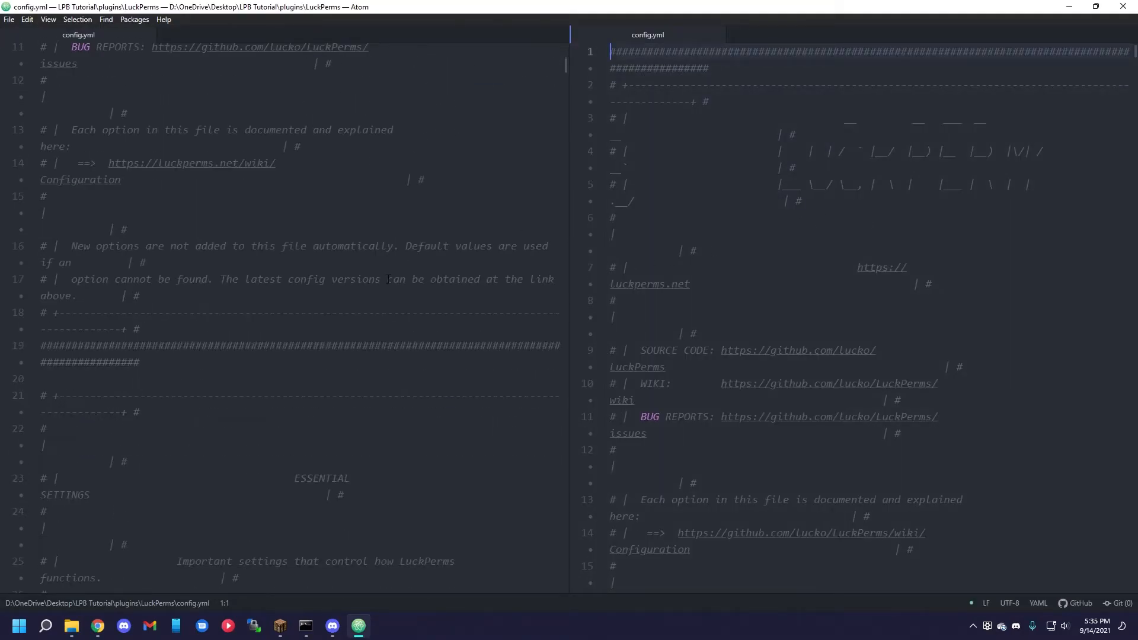
{"action": "scroll", "coordinate": [389, 281], "scroll_direction": "down", "scroll_amount": 5}
{"action": "left_click", "coordinate": [148, 196]}
{"action": "double_click", "coordinate": [137, 199]}
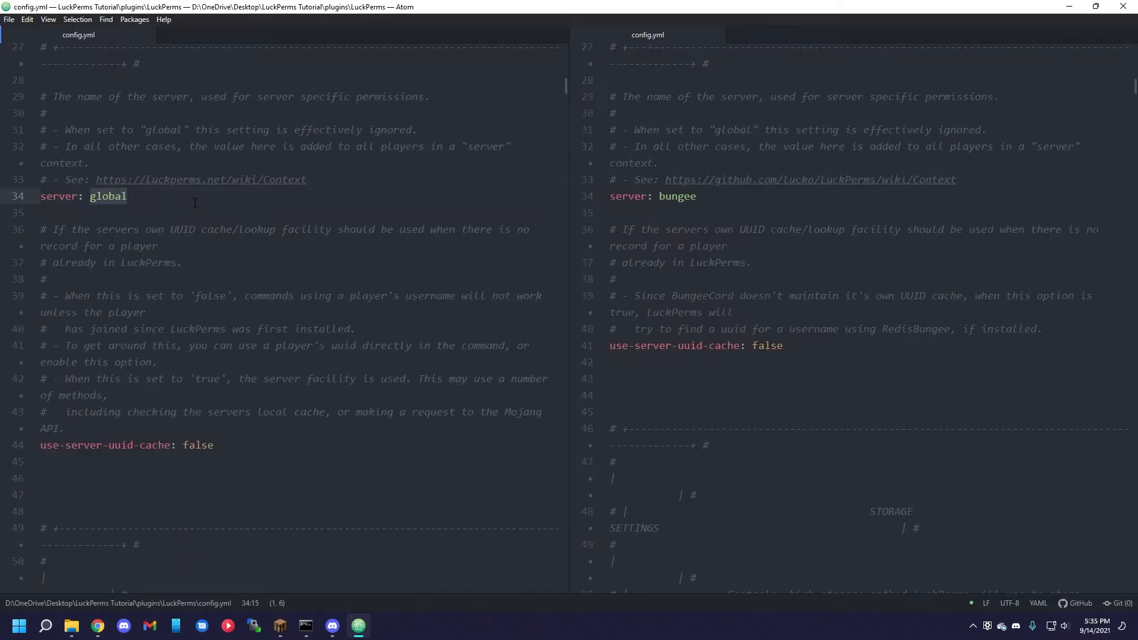
{"action": "type", "text": "lobby"}
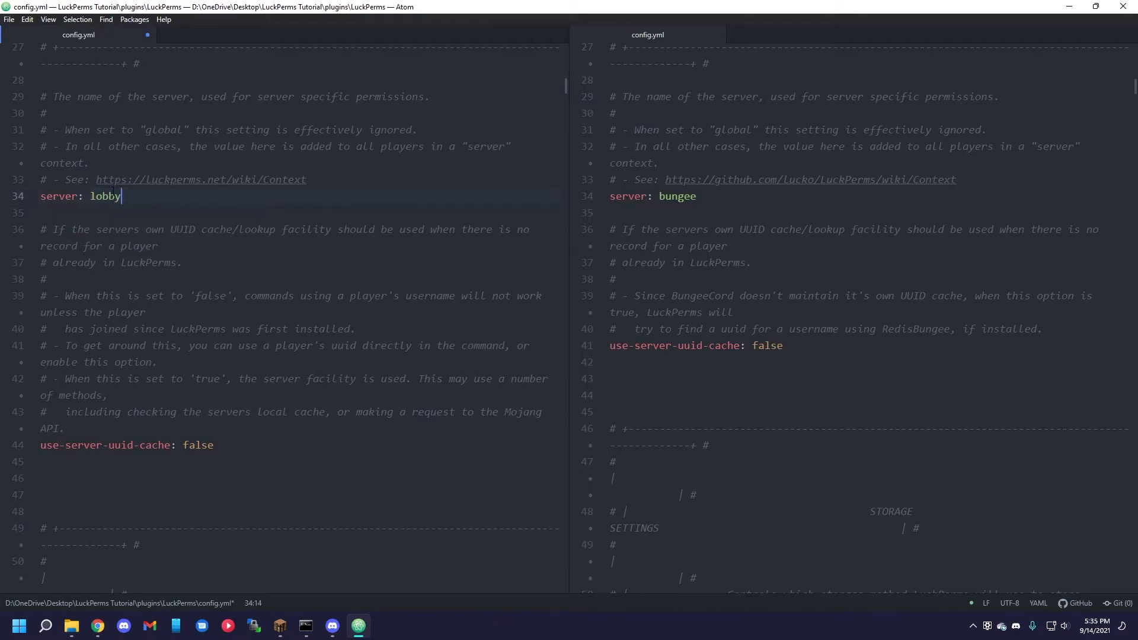
{"action": "left_click", "coordinate": [672, 199]}
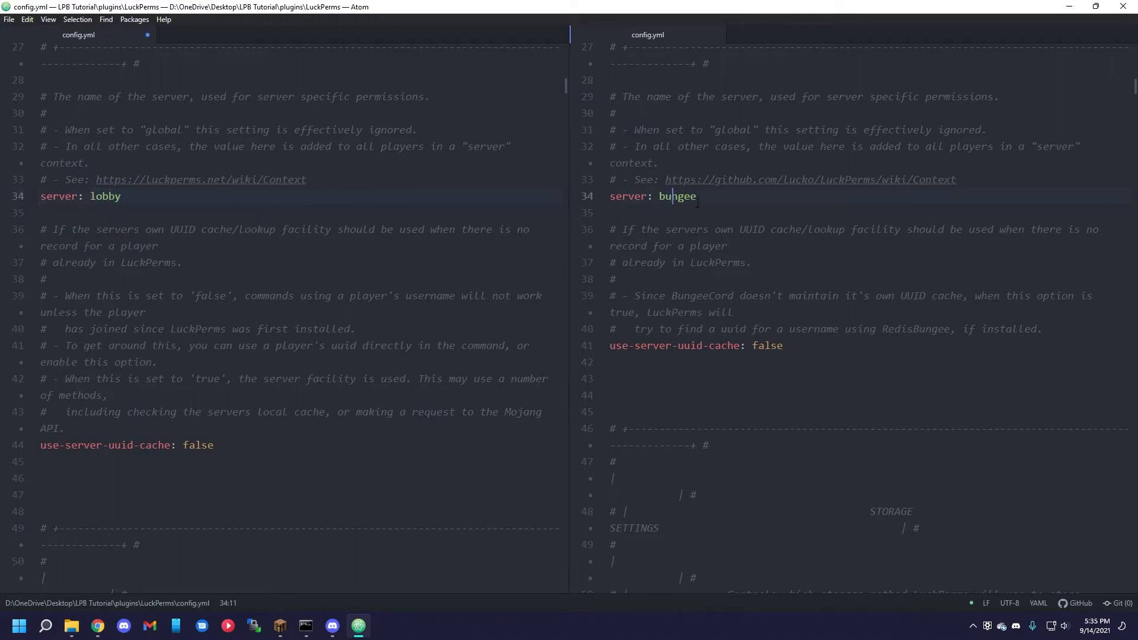
{"action": "double_click", "coordinate": [144, 197]}
{"action": "left_click", "coordinate": [144, 198]}
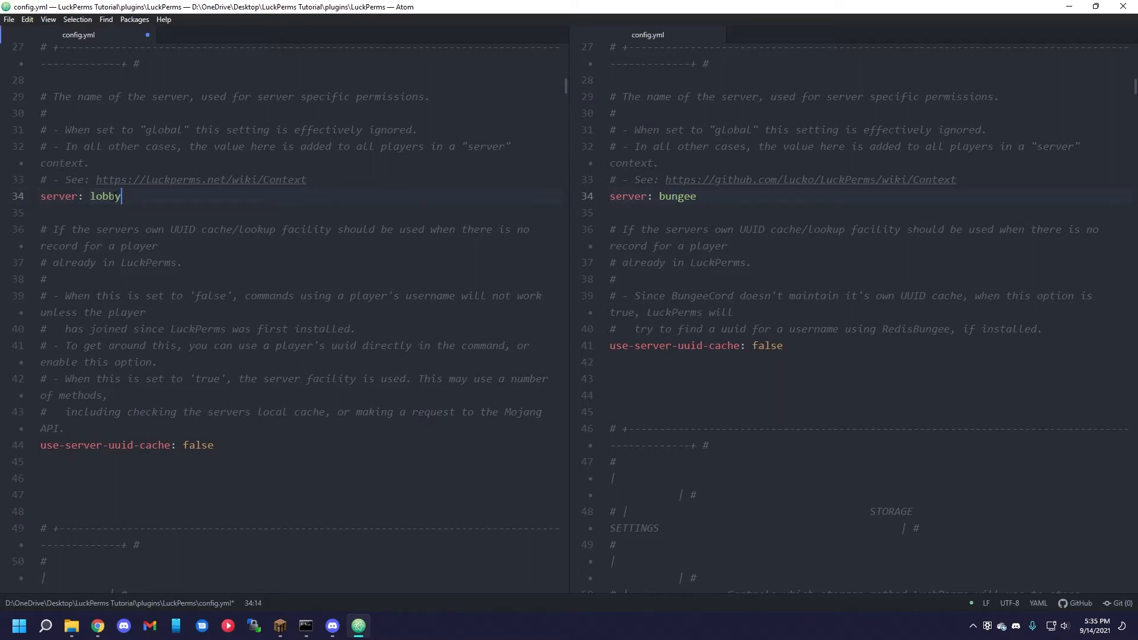
{"action": "double_click", "coordinate": [103, 198]}
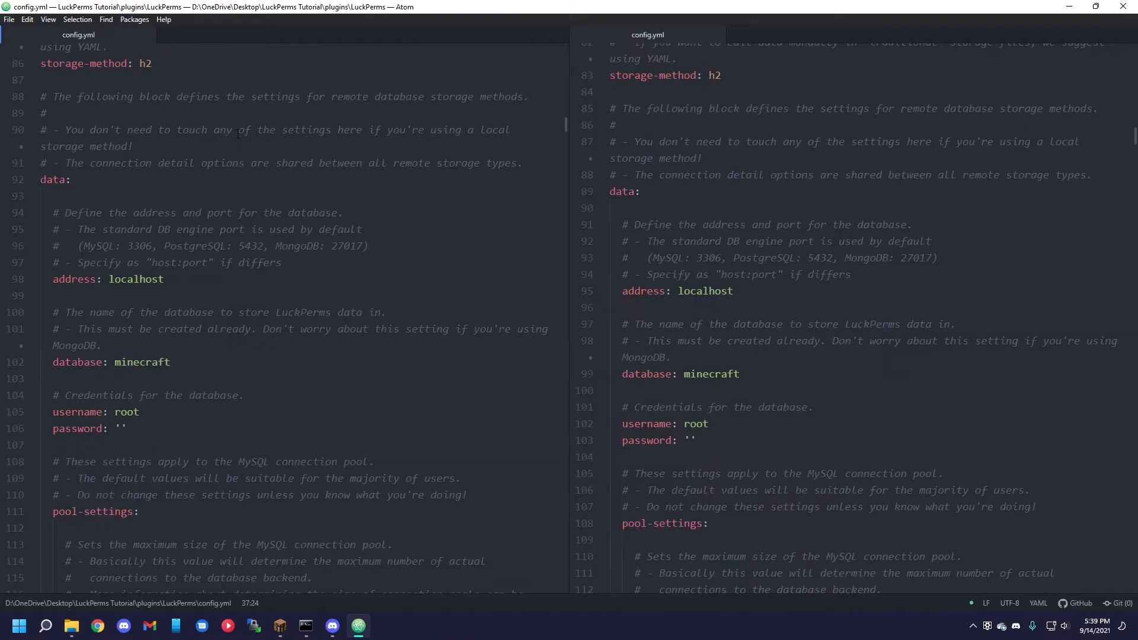
Set storage-method to mysql and sync-minutes to 3 in the LuckPerms Tutorial server's config.yml.
{"action": "double_click", "coordinate": [146, 63]}
{"action": "type", "text": "mysql"}
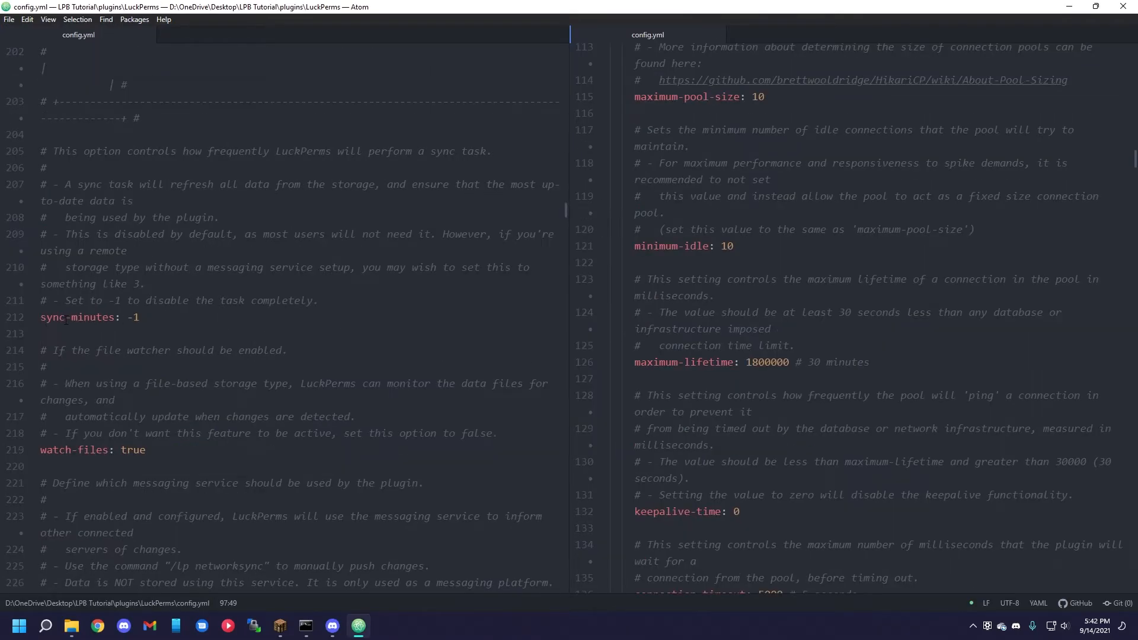
{"action": "left_click_drag", "start_coordinate": [139, 319], "coordinate": [128, 325]}
{"action": "type", "text": "3"}
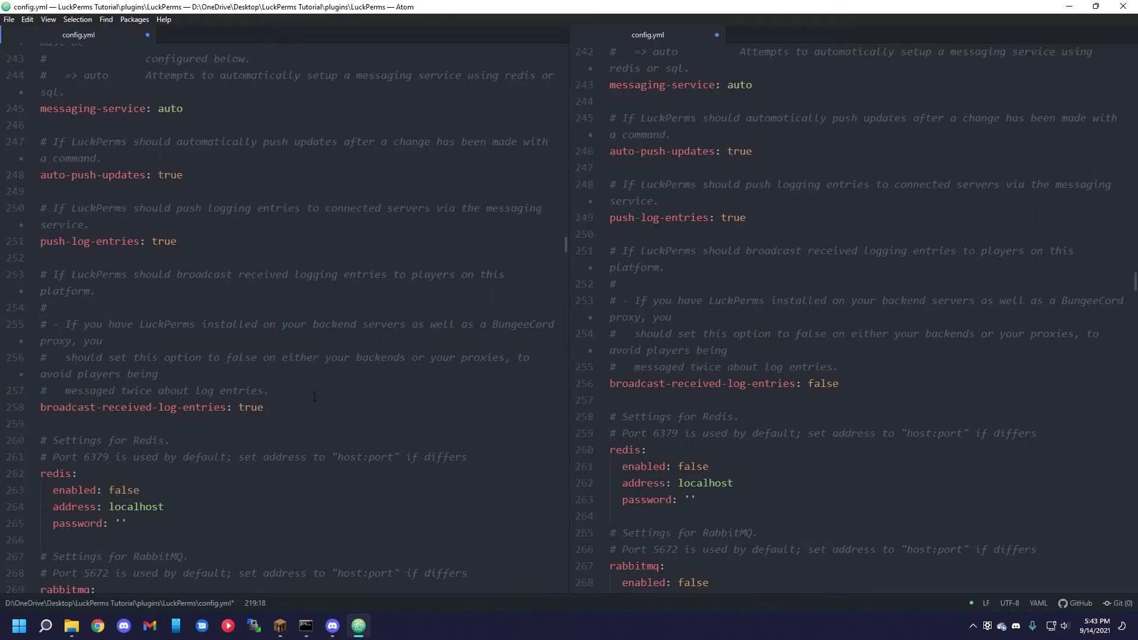
Set broadcast-received-log-entries to false in the LuckPerms Tutorial config.yml, save the file and switch to the server console.
{"action": "double_click", "coordinate": [253, 406]}
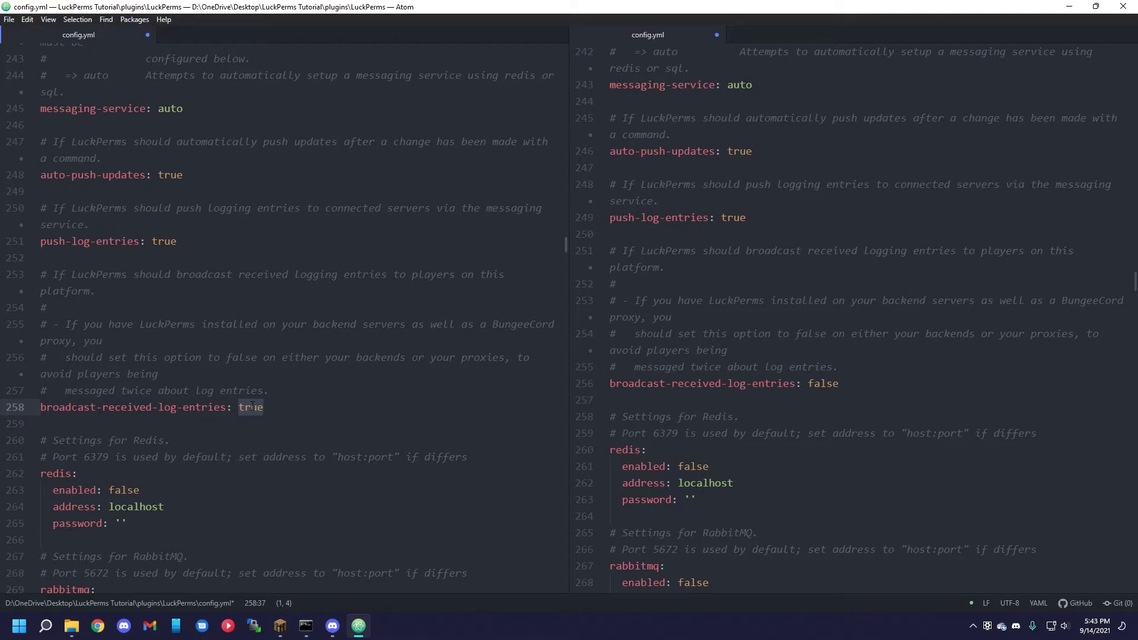
{"action": "type", "text": "false"}
{"action": "key", "text": "ctrl+s"}
{"action": "left_click", "coordinate": [322, 421]}
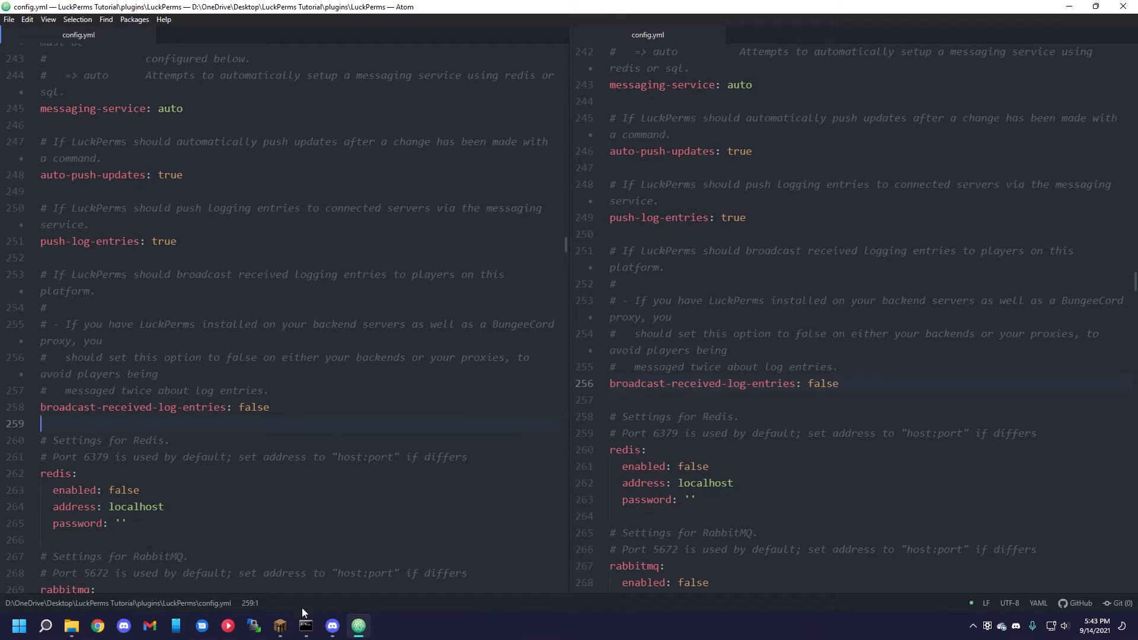
{"action": "mouse_move", "coordinate": [304, 627]}
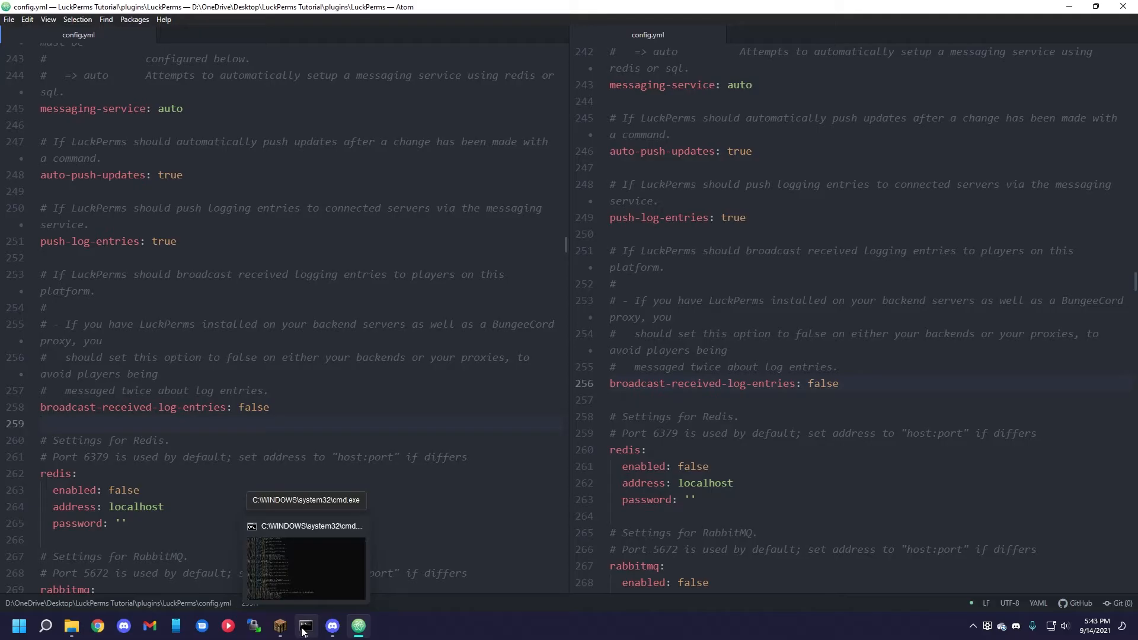
{"action": "left_click", "coordinate": [304, 628]}
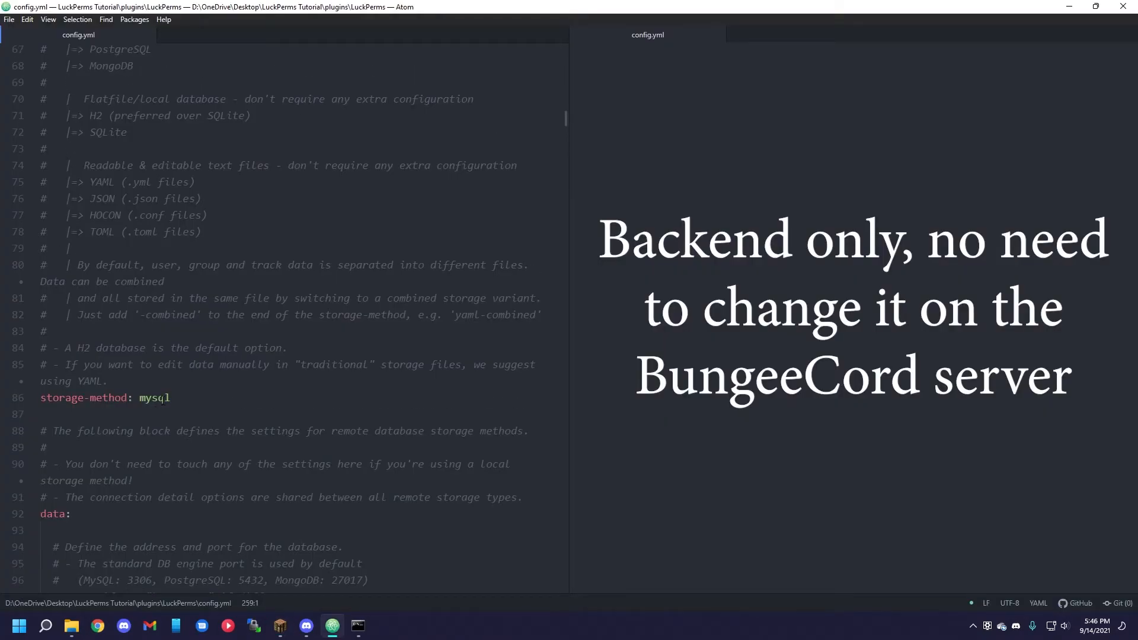
Set storage-method back to h2 in the LuckPerms Tutorial config.yml and run /lp in Minecraft to check the existing permissions.
{"action": "double_click", "coordinate": [163, 399]}
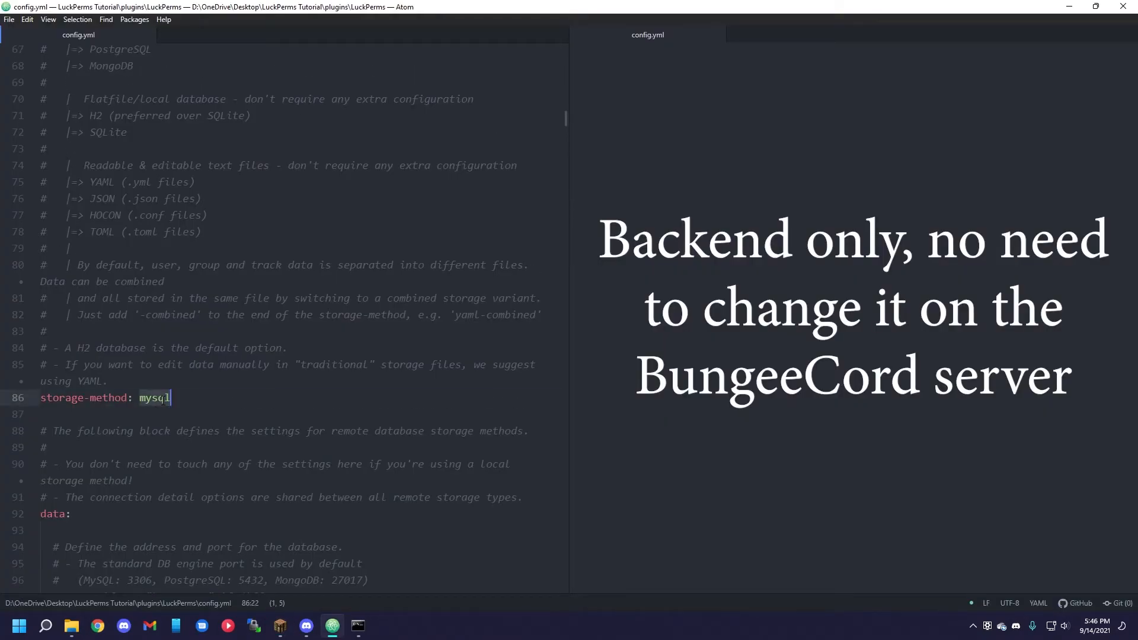
{"action": "type", "text": "h2"}
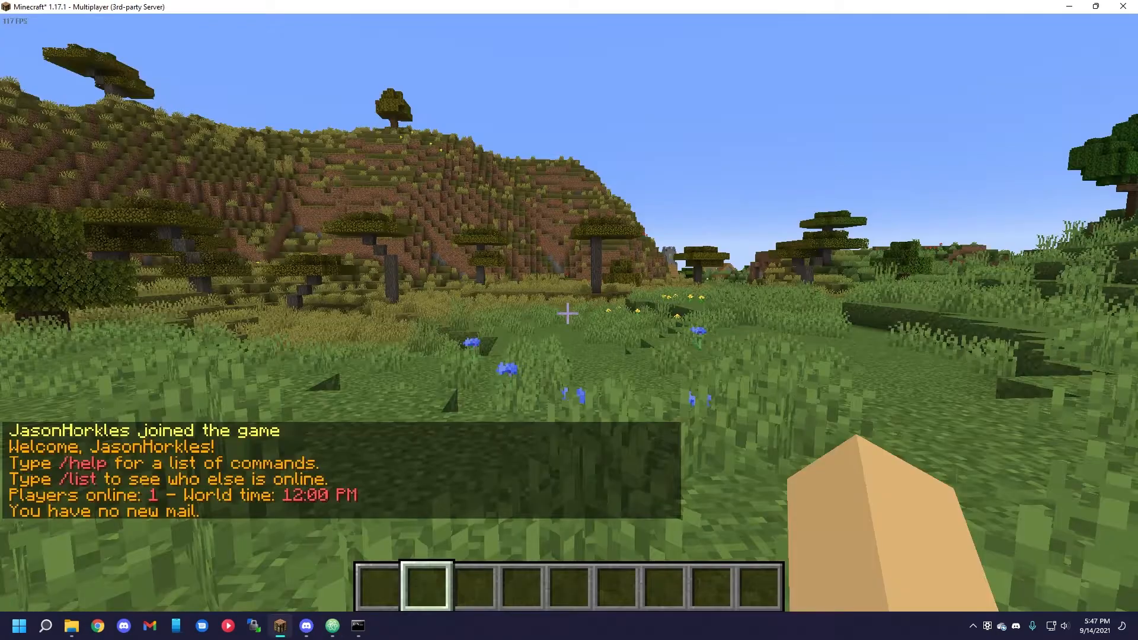
{"action": "type", "text": "/lp"}
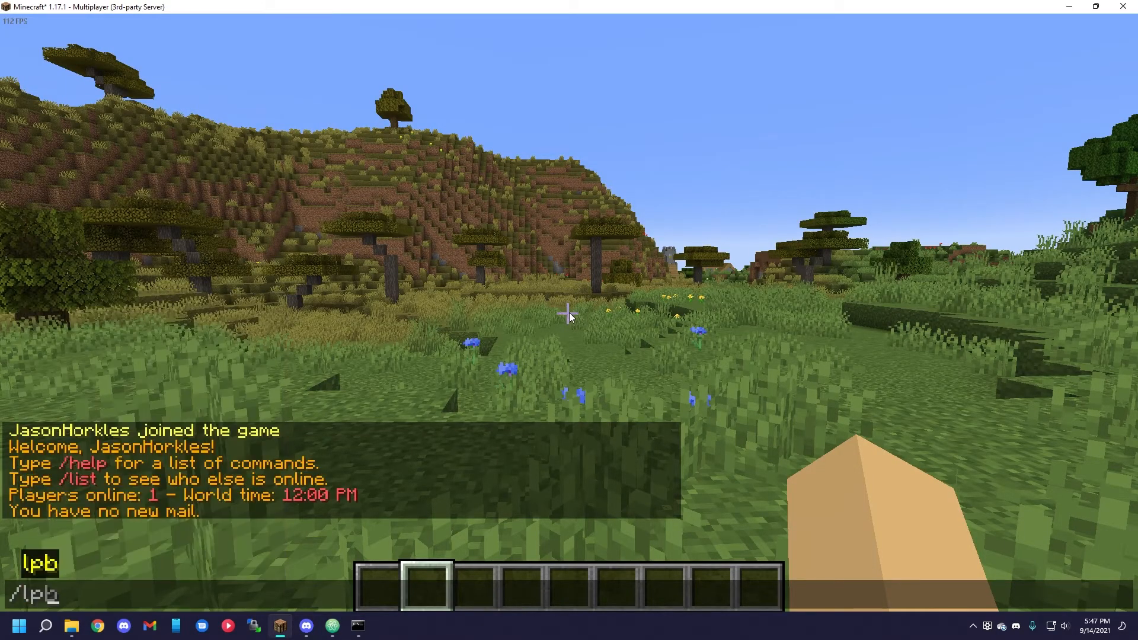
{"action": "key", "text": "Return"}
{"action": "key", "text": "t"}
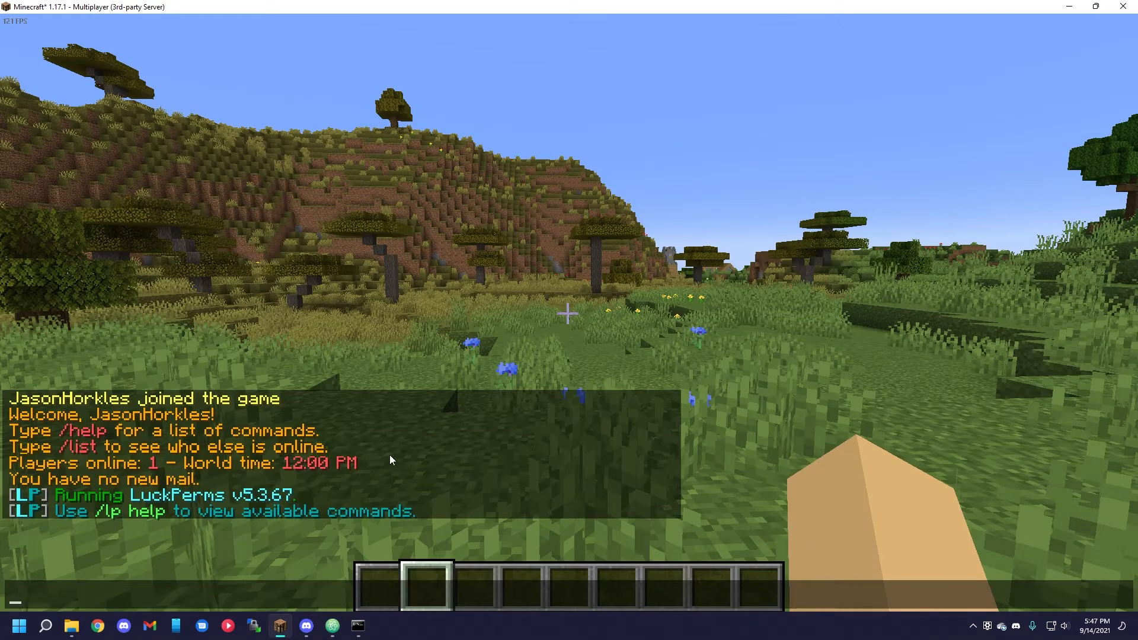
Export the LuckPerms data to a file named backup with /lp export backup.
{"action": "type", "text": "/l"}
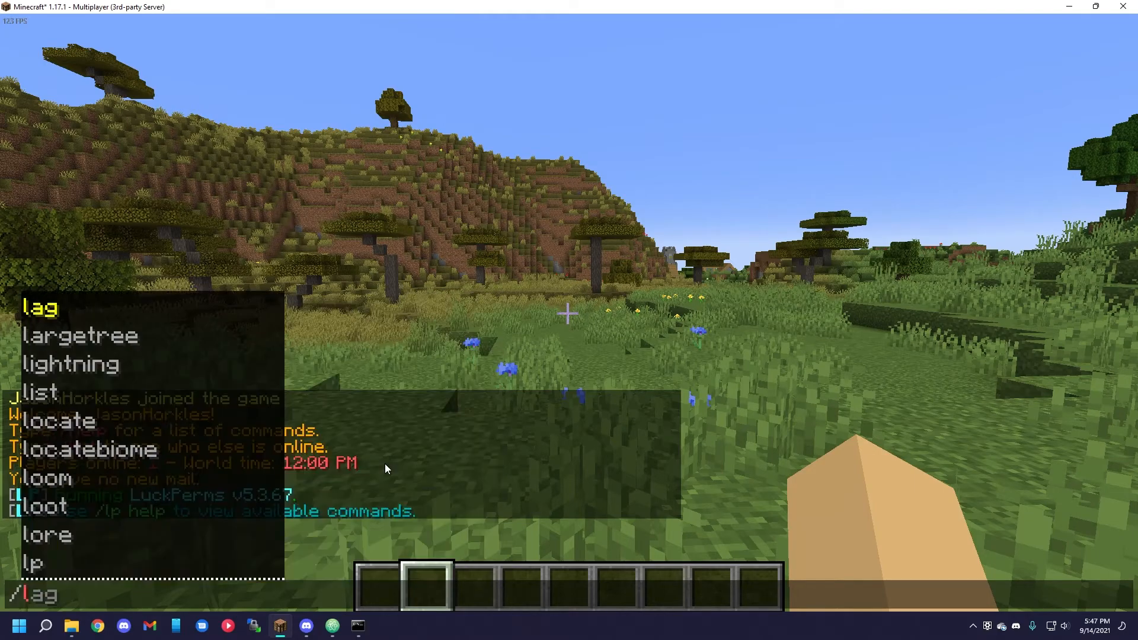
{"action": "type", "text": "p export "}
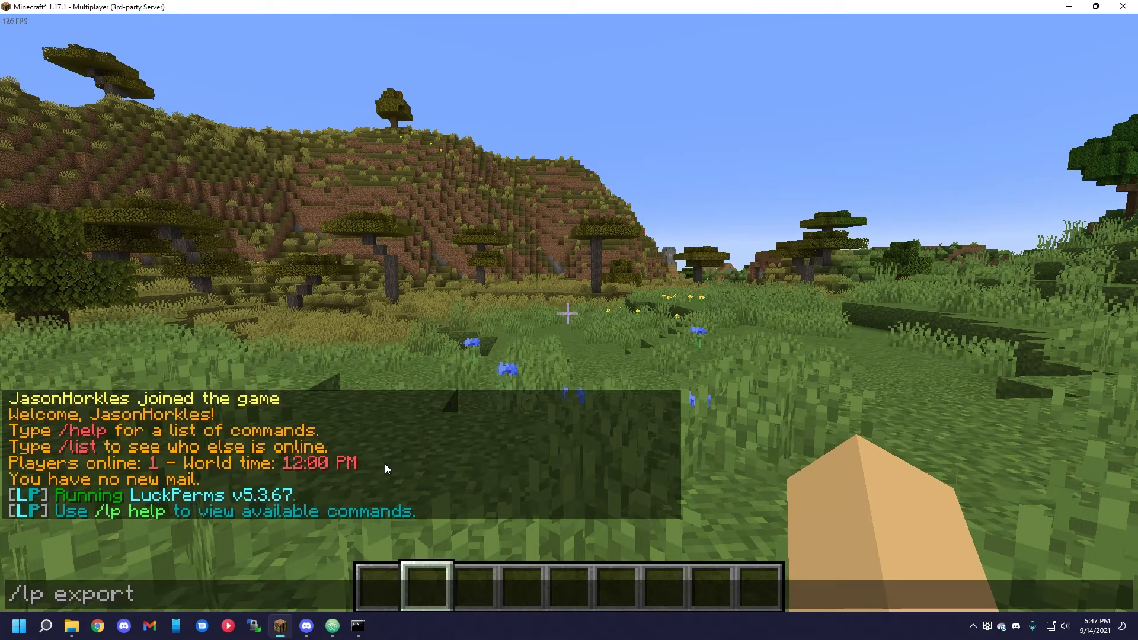
{"action": "type", "text": "backu"}
{"action": "type", "text": "p"}
{"action": "key", "text": "Return"}
Switch storage-method in the LuckPerms Tutorial config.yml to mysql again, and check LuckPerms in Minecraft with /lp.
{"action": "left_click", "coordinate": [332, 625]}
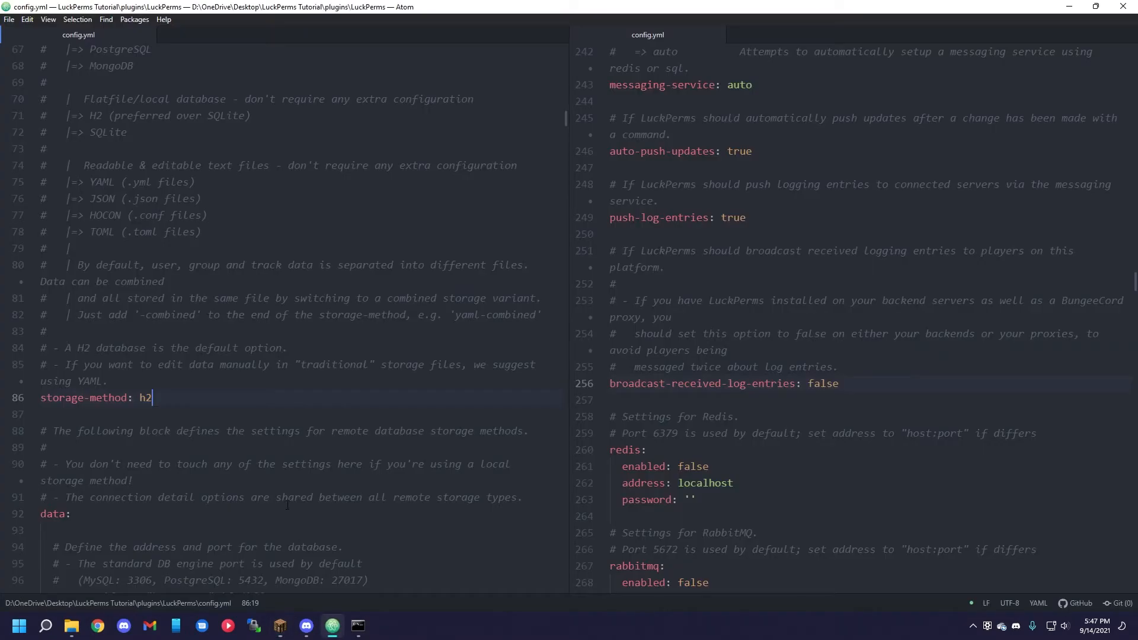
{"action": "double_click", "coordinate": [146, 398]}
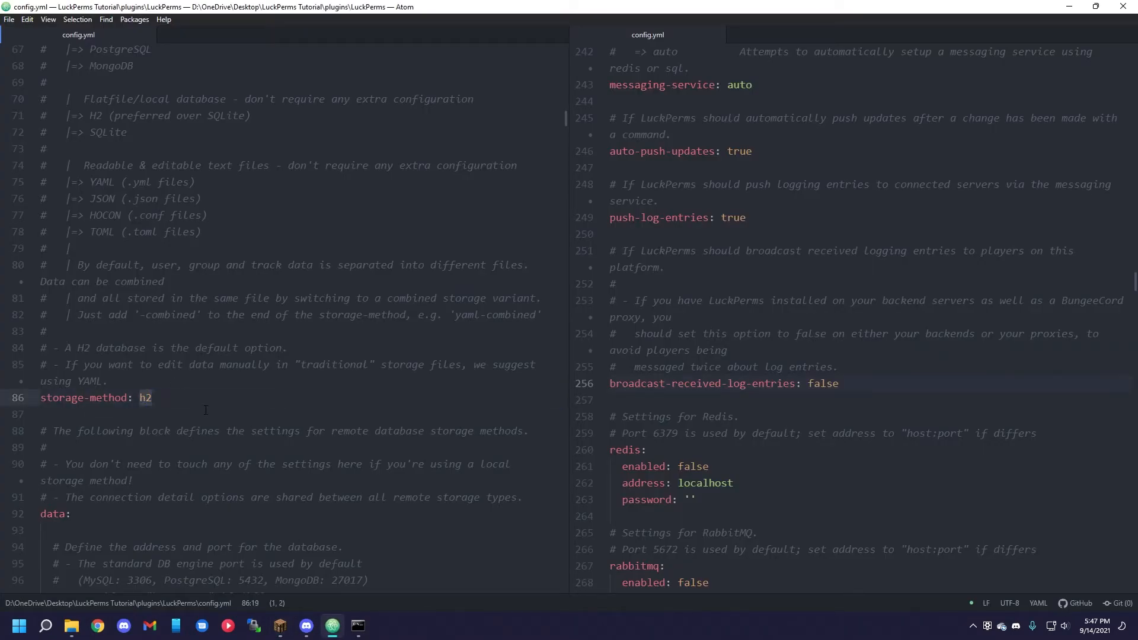
{"action": "type", "text": "mysq"}
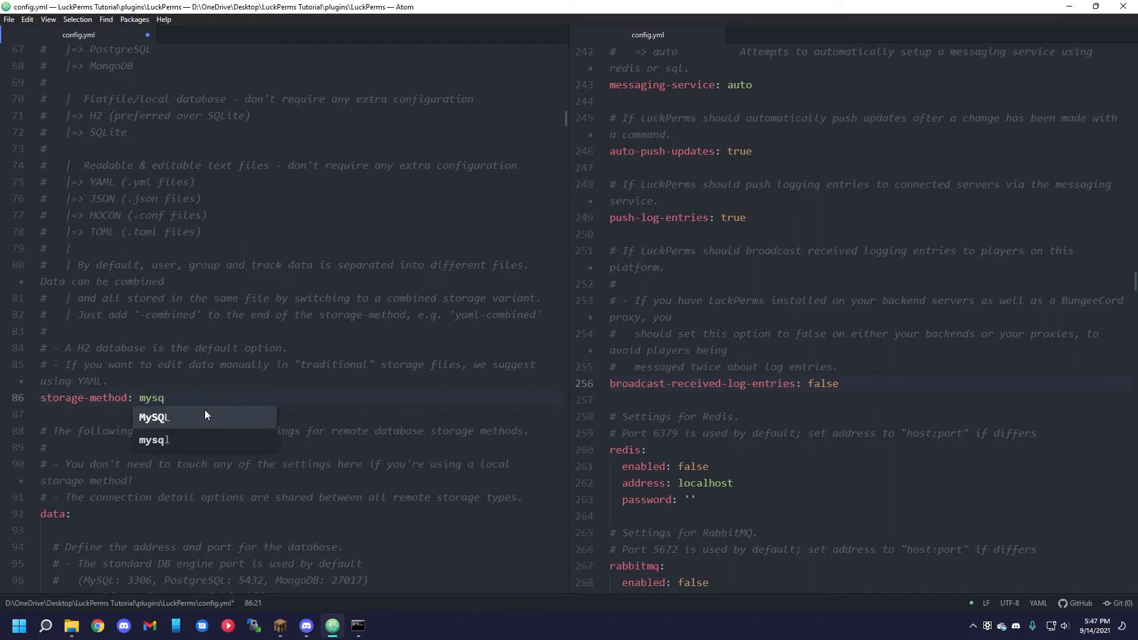
{"action": "key", "text": "alt+Tab"}
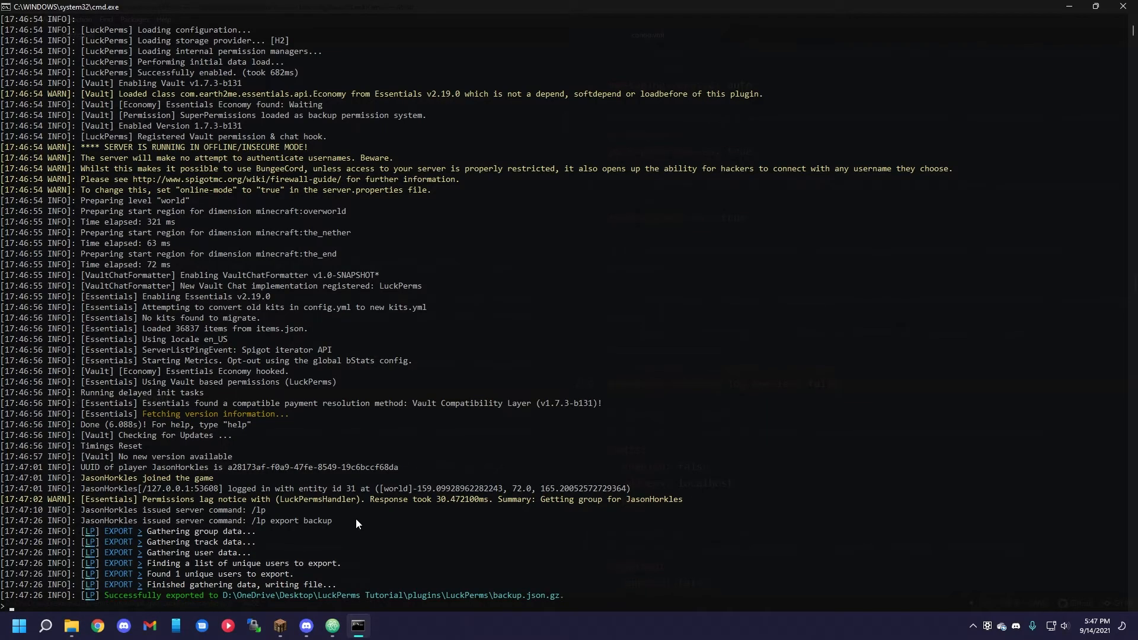
{"action": "left_click", "coordinate": [281, 625]}
{"action": "key", "text": "Return"}
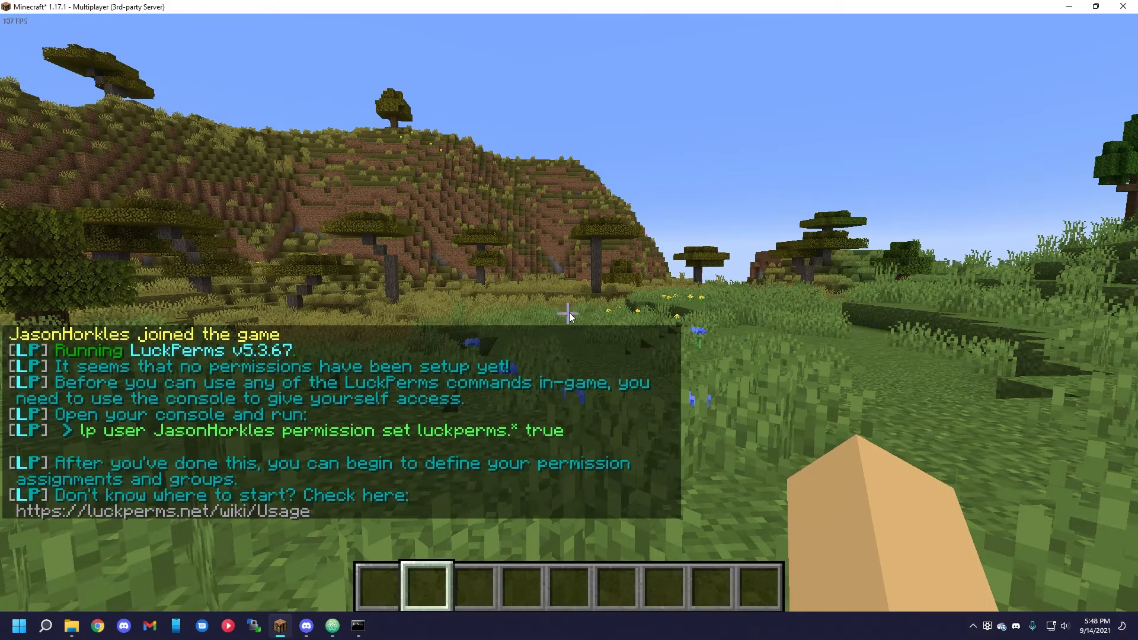
Import the backup file into LuckPerms from the server console with lp import backup.
{"action": "left_click", "coordinate": [358, 626]}
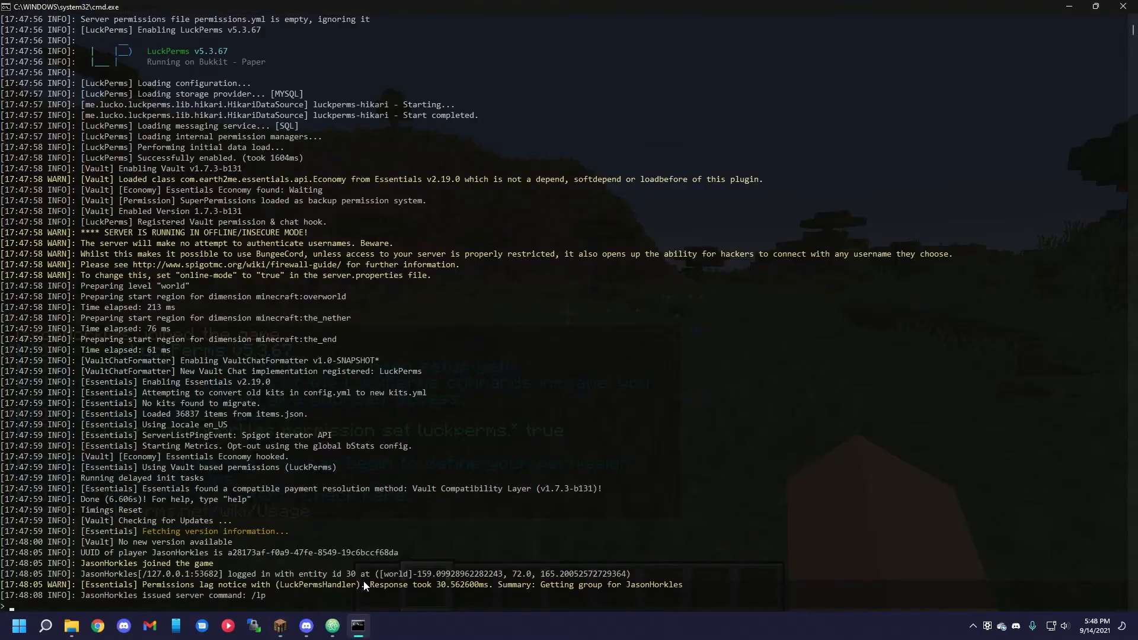
{"action": "type", "text": "lp import"}
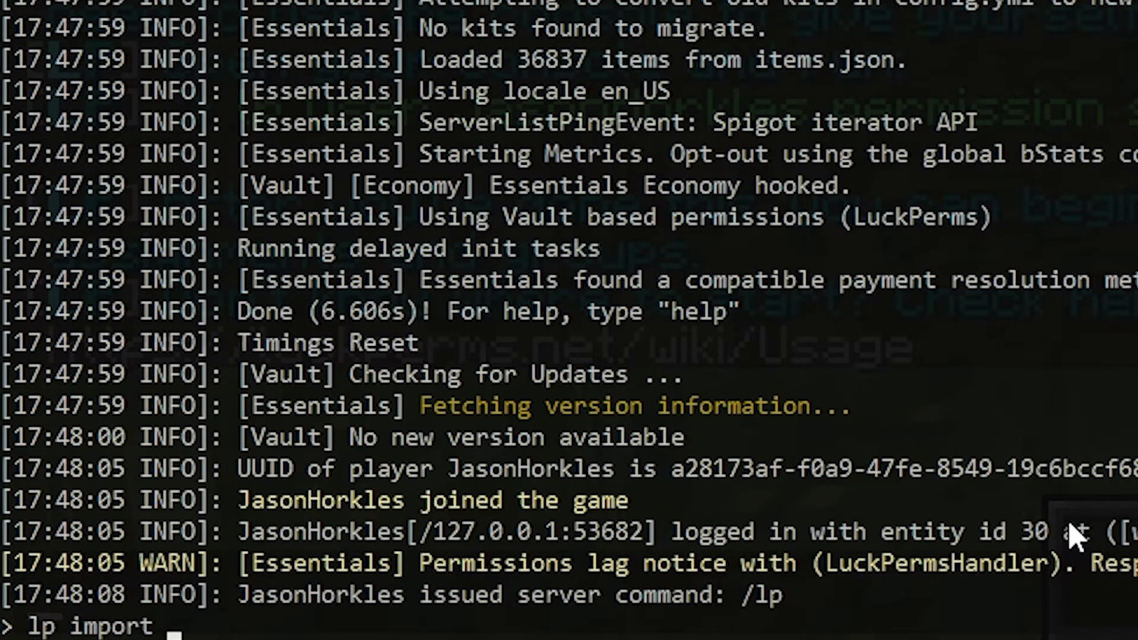
{"action": "key", "text": "Return"}
{"action": "key", "text": "Up"}
{"action": "type", "text": "backup"}
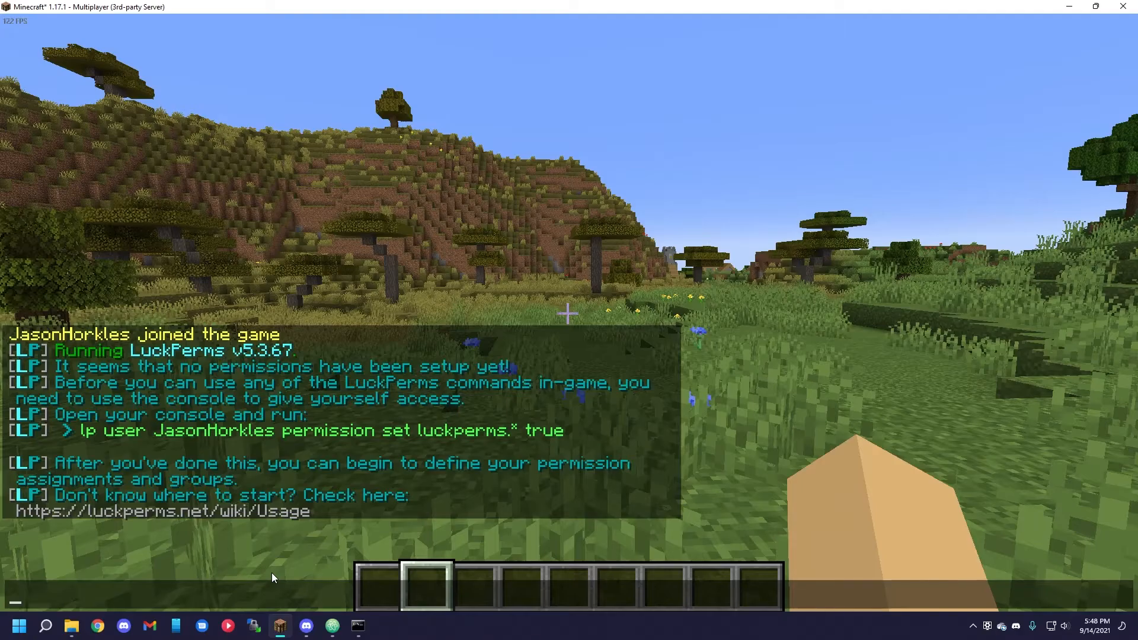
Run /lp in Minecraft to check that the imported permissions are loaded.
{"action": "type", "text": "/lp"}
{"action": "key", "text": "Return"}
{"action": "key", "text": "t"}
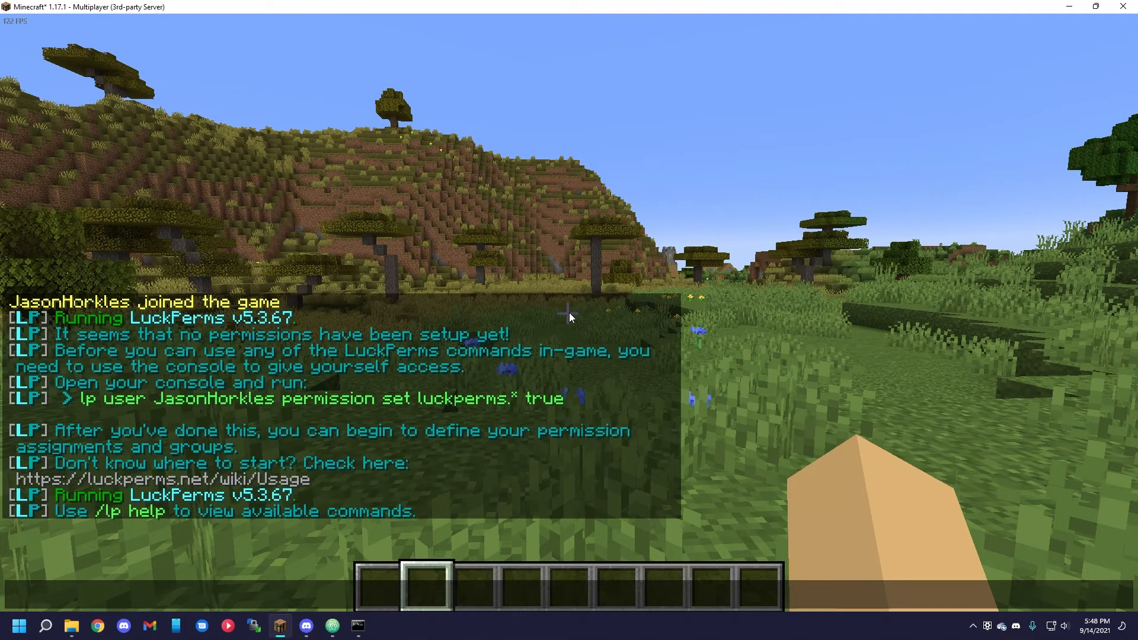
{"action": "key", "text": "Escape"}
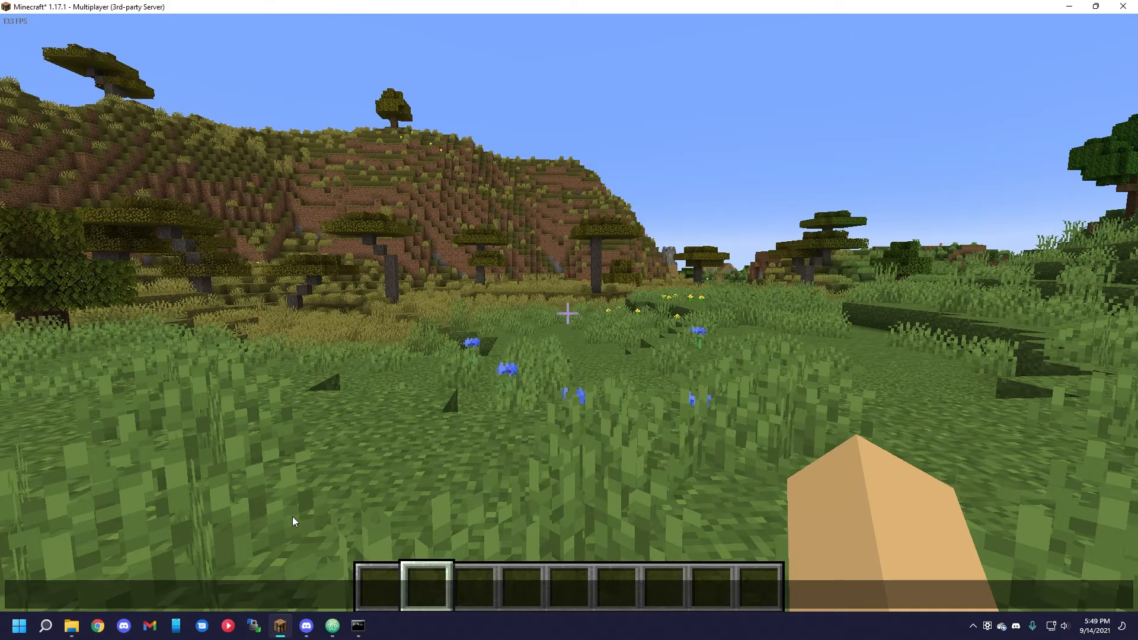
Push the LuckPerms changes to the other servers with /lp networksync.
{"action": "type", "text": "/lp net"}
{"action": "key", "text": "Tab"}
{"action": "key", "text": "Return"}
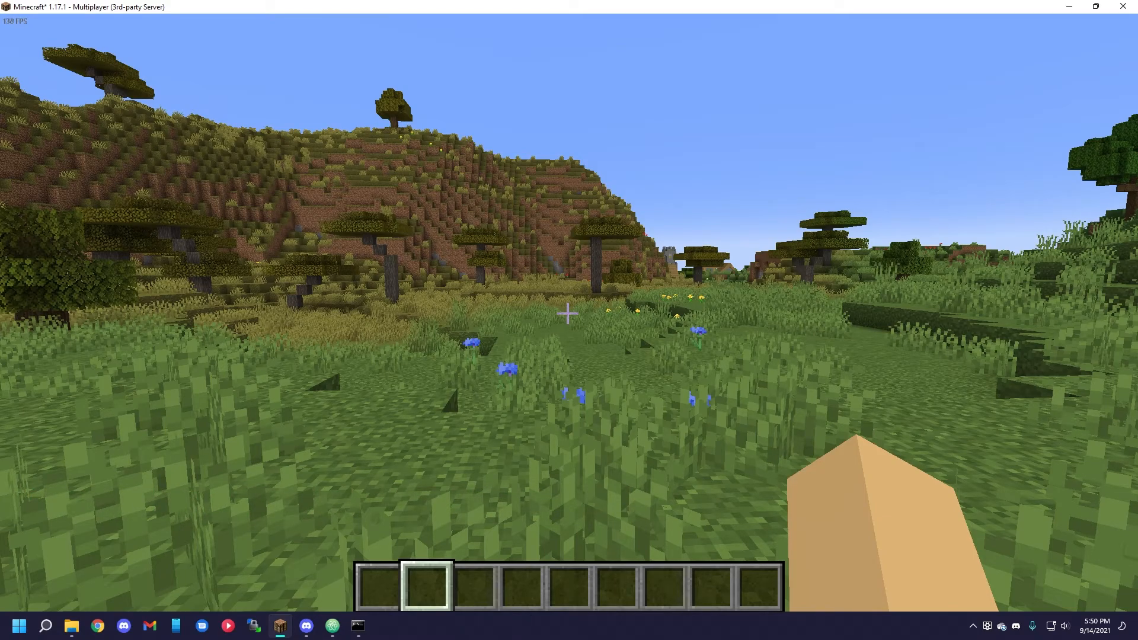
{"action": "type", "text": "/lpb"}
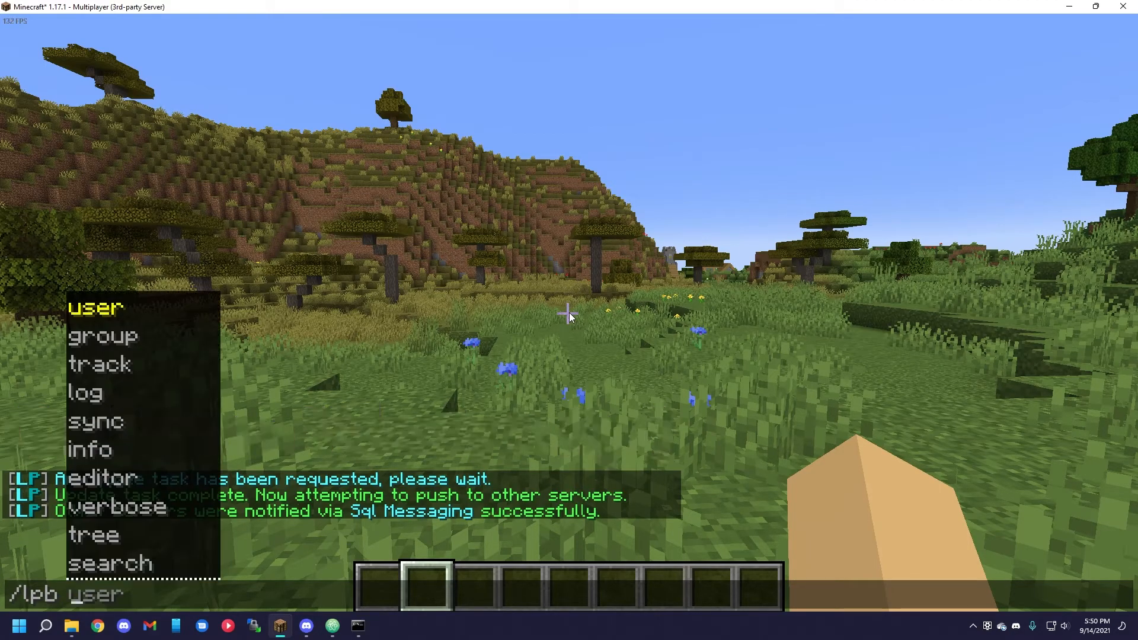
{"action": "key", "text": "Escape"}
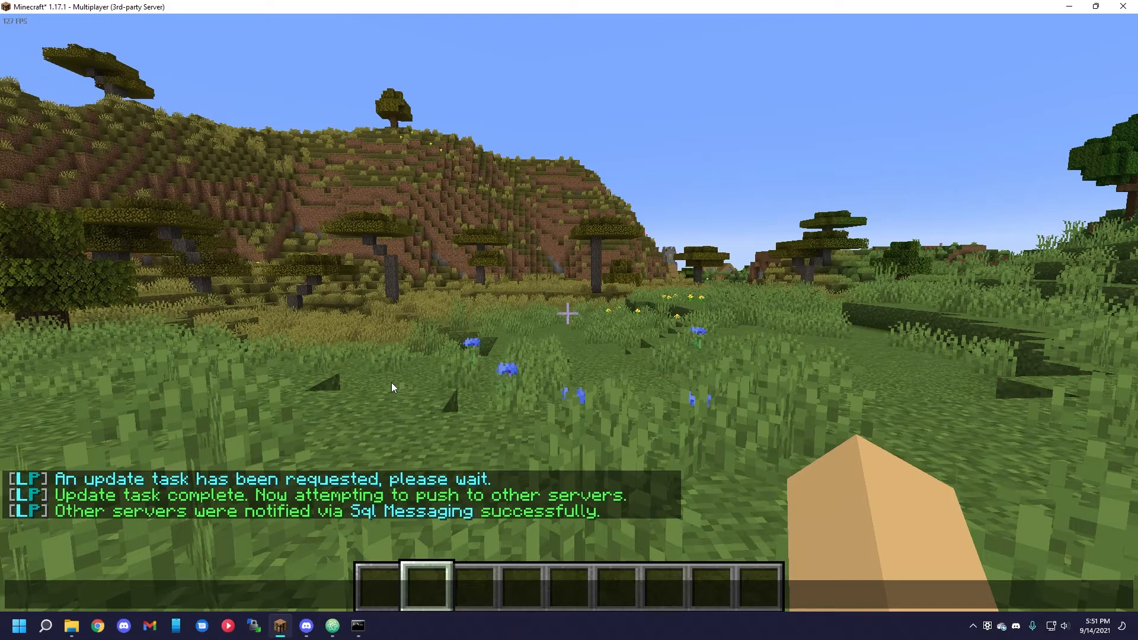
{"action": "type", "text": "/lp e"}
{"action": "key", "text": "Escape"}
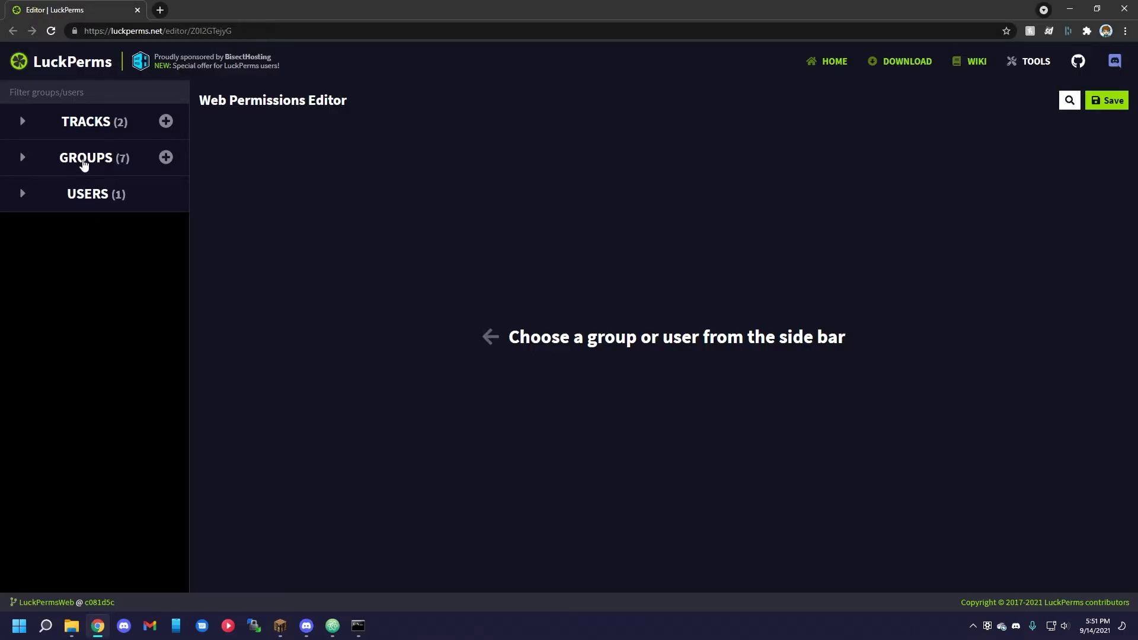
Open the default group in the LuckPerms web editor and enter the permission essentials.balance.
{"action": "left_click", "coordinate": [84, 165]}
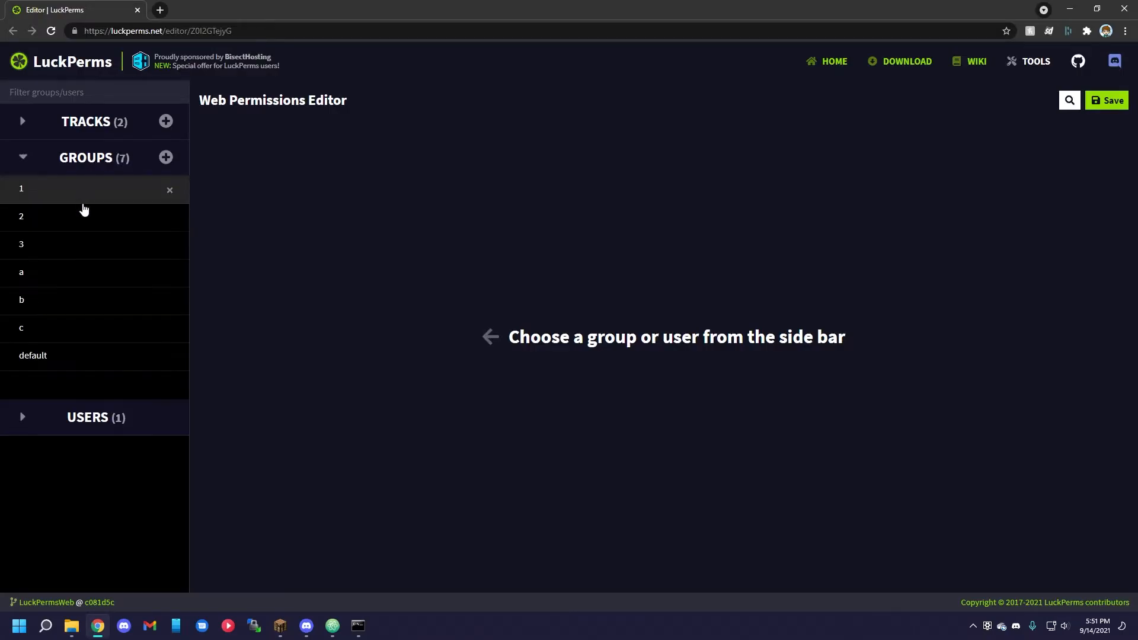
{"action": "left_click", "coordinate": [79, 359]}
{"action": "left_click", "coordinate": [355, 561]}
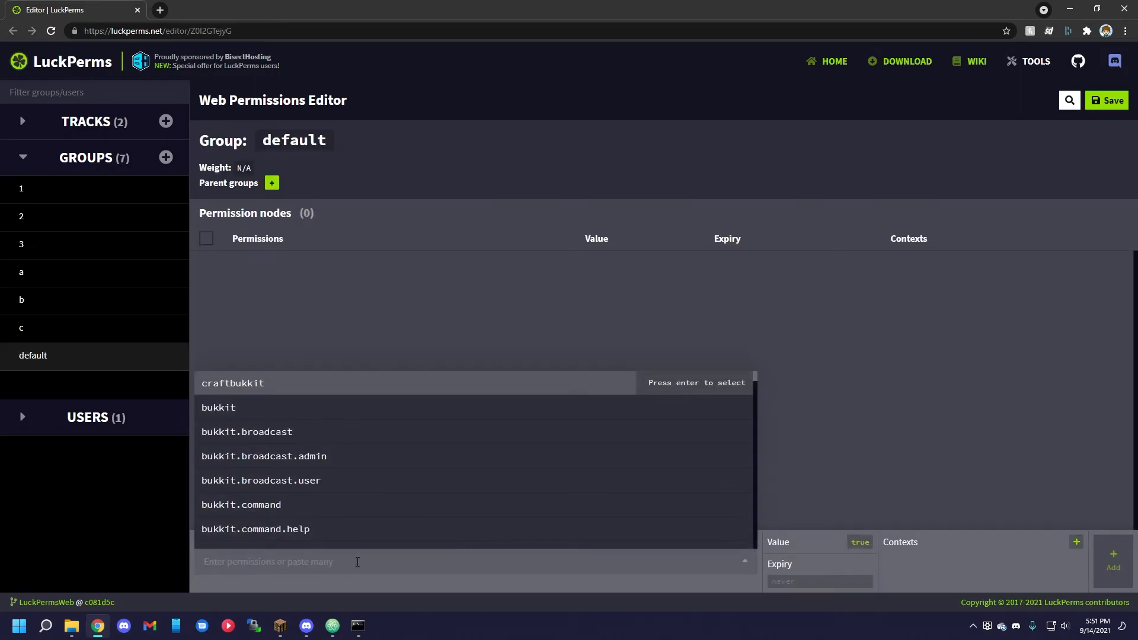
{"action": "type", "text": "essentials."}
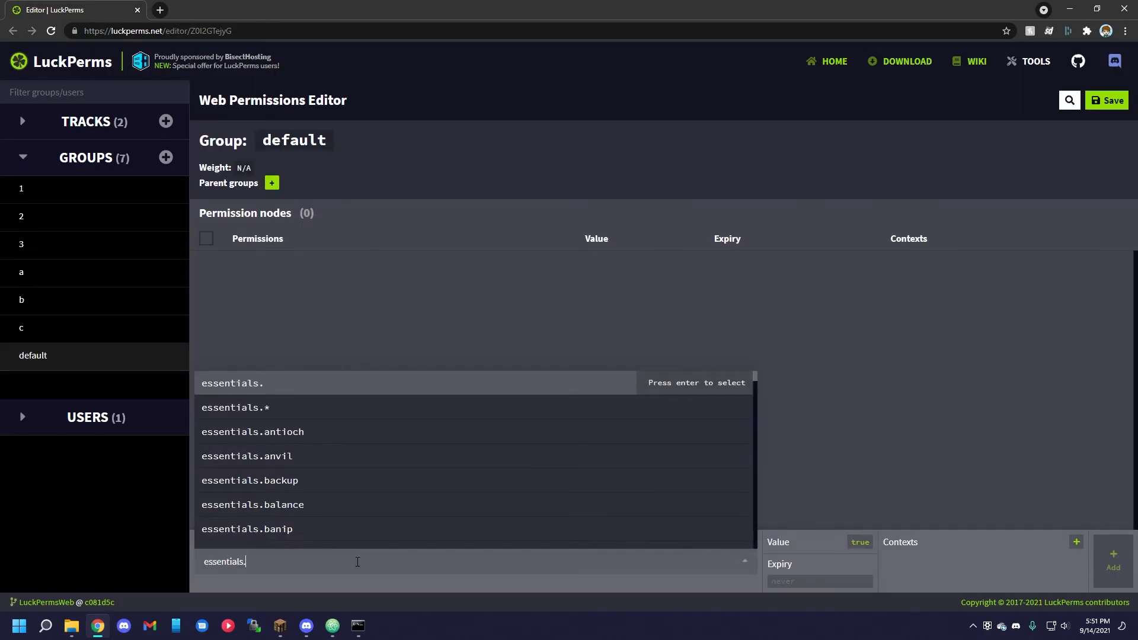
{"action": "type", "text": "balance"}
{"action": "key", "text": "Return"}
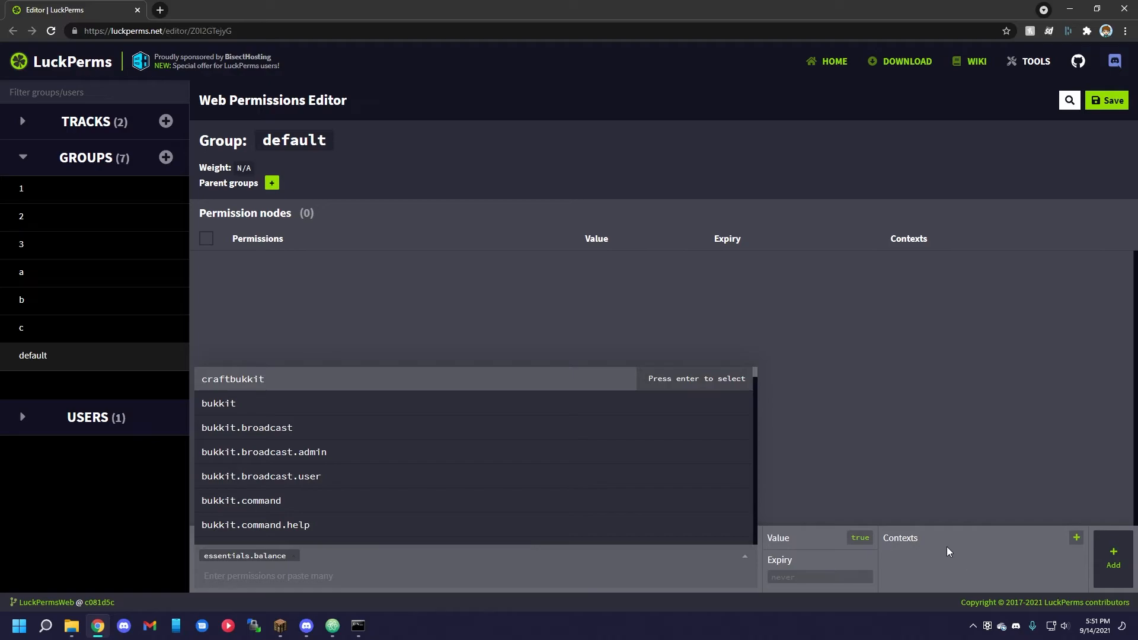
Give the new essentials.balance permission the context world = world and add it to the default group.
{"action": "left_click", "coordinate": [1076, 538]}
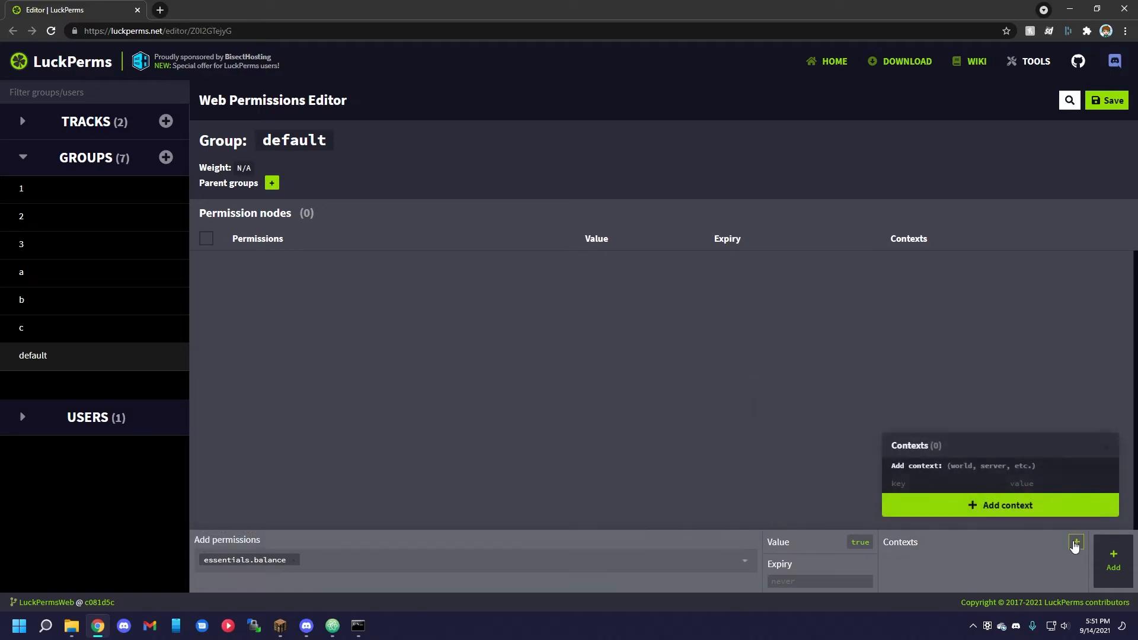
{"action": "left_click", "coordinate": [929, 483]}
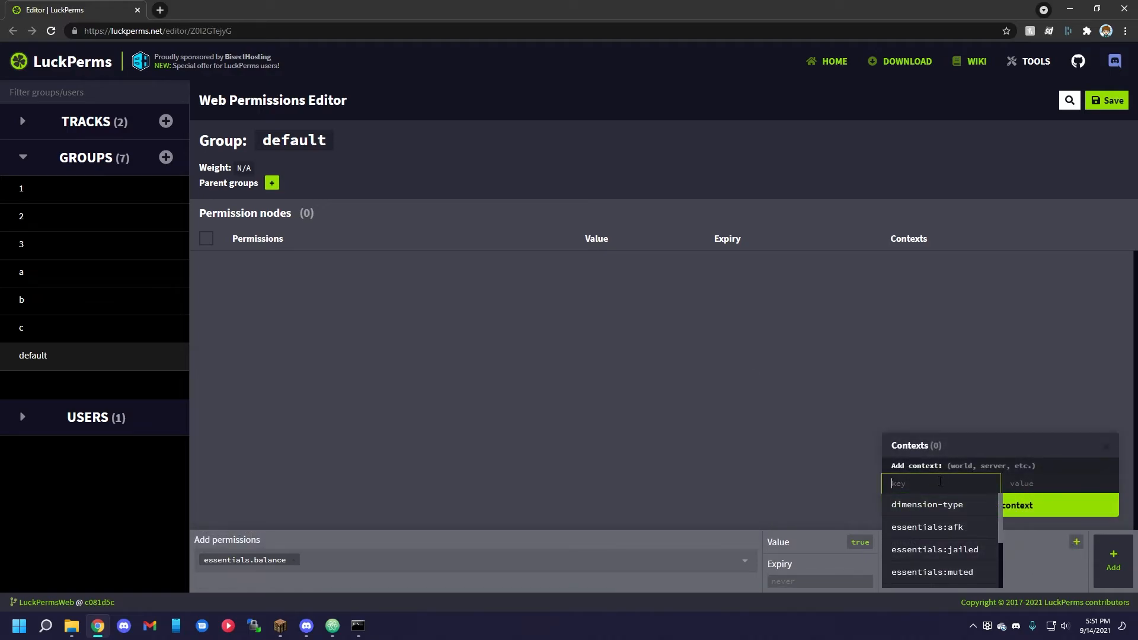
{"action": "scroll", "coordinate": [940, 522], "scroll_direction": "down", "scroll_amount": 3}
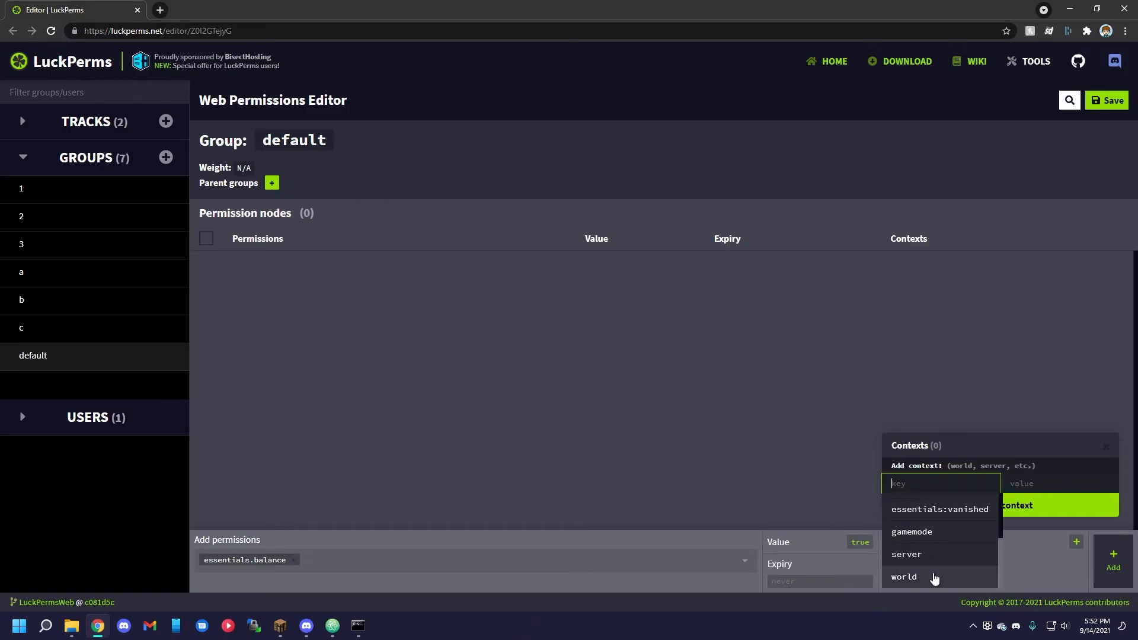
{"action": "left_click", "coordinate": [936, 576]}
{"action": "left_click", "coordinate": [1037, 485]}
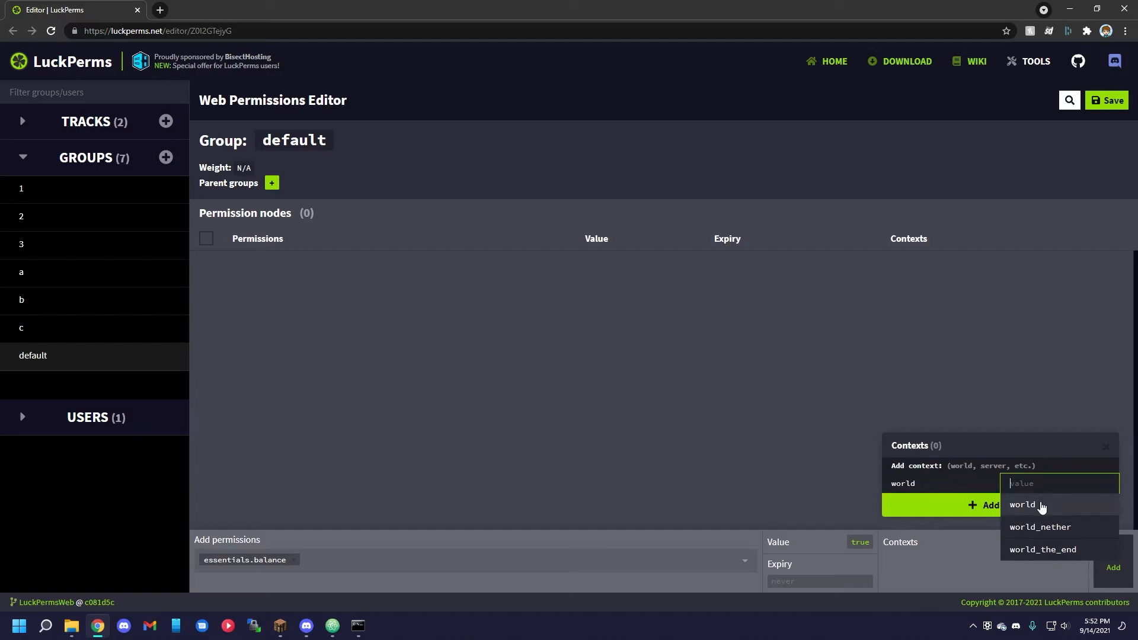
{"action": "left_click", "coordinate": [1037, 507]}
{"action": "left_click", "coordinate": [1020, 513]}
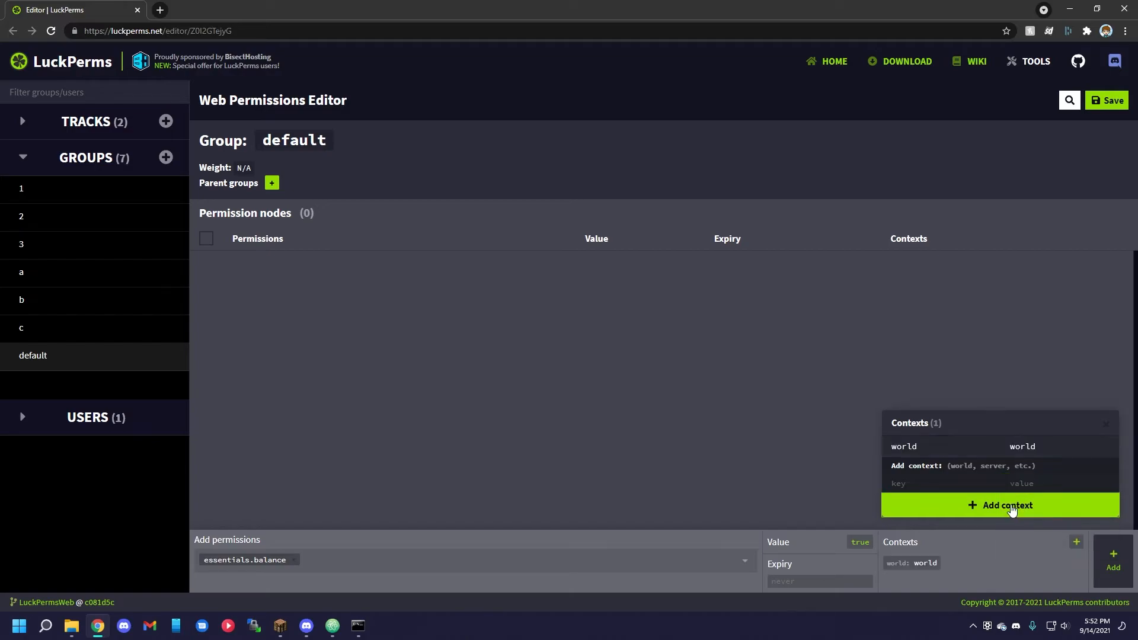
{"action": "left_click", "coordinate": [1113, 561]}
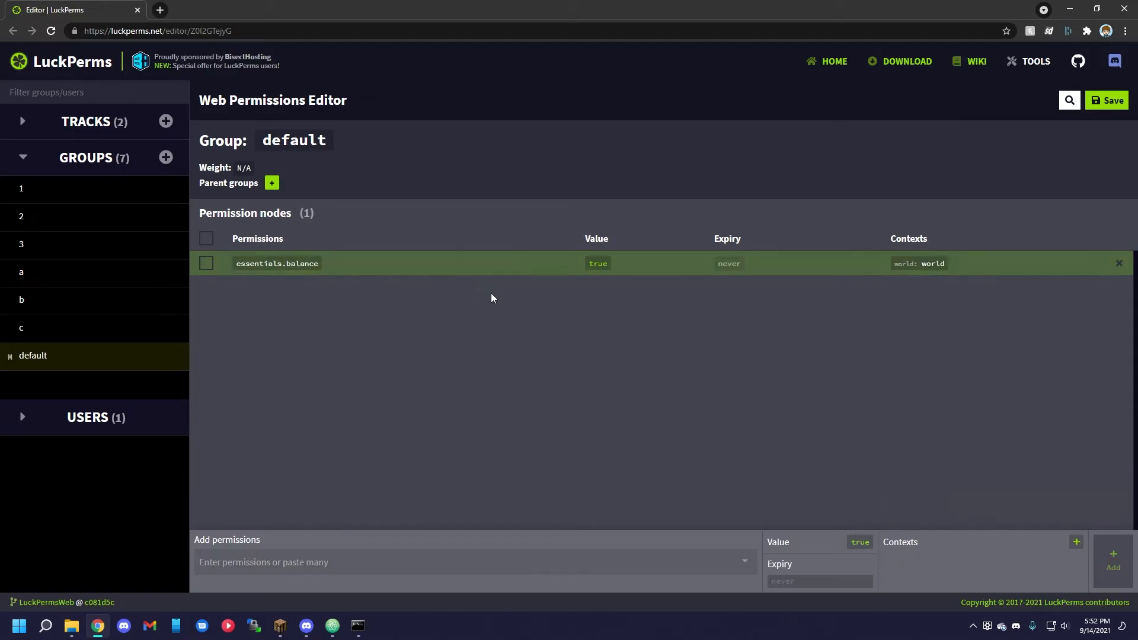
Replace the essentials.balance permission's world context with server = lobby.
{"action": "left_click", "coordinate": [943, 273]}
{"action": "left_click", "coordinate": [1095, 276]}
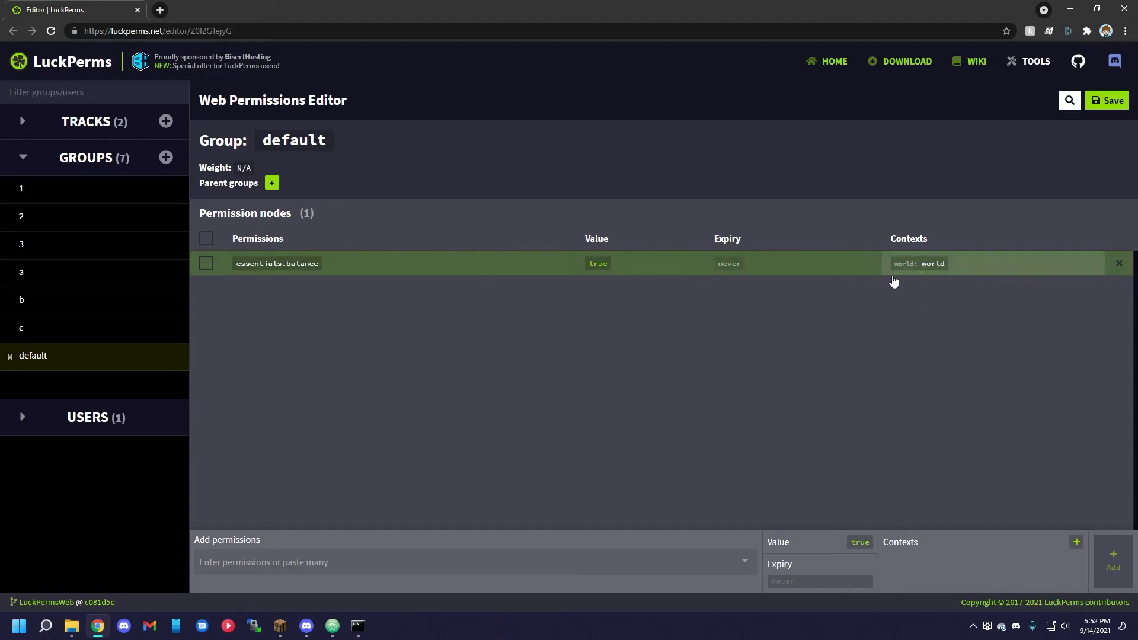
{"action": "left_click", "coordinate": [947, 266]}
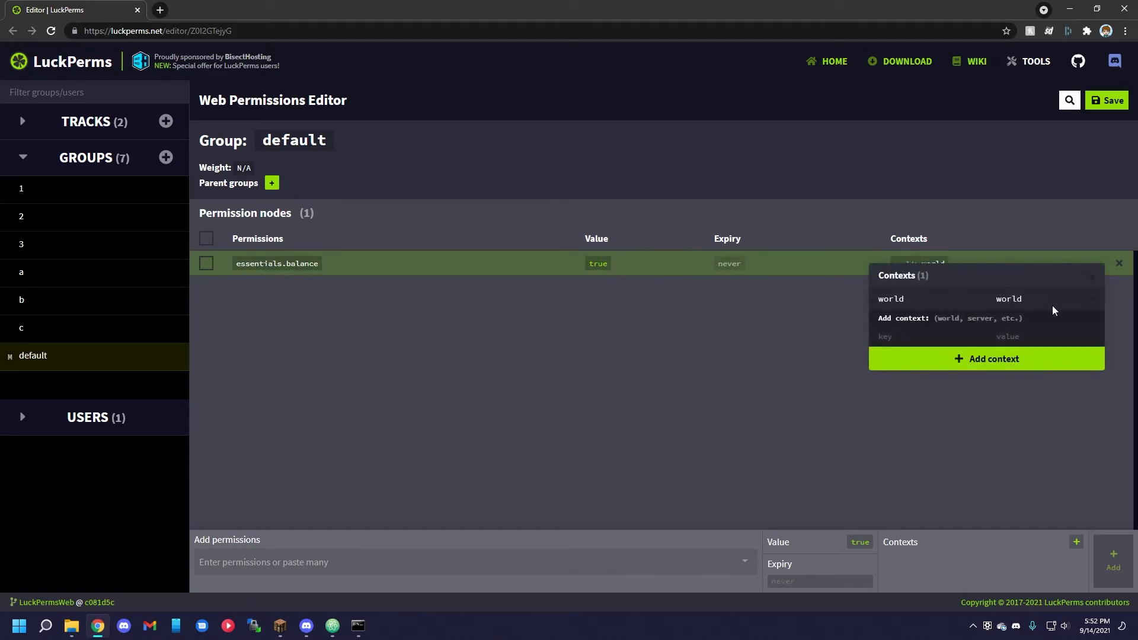
{"action": "left_click", "coordinate": [1091, 299]}
{"action": "left_click", "coordinate": [895, 314]}
{"action": "scroll", "coordinate": [922, 379], "scroll_direction": "down", "scroll_amount": 2}
{"action": "left_click", "coordinate": [910, 404]}
{"action": "left_click", "coordinate": [1014, 315]}
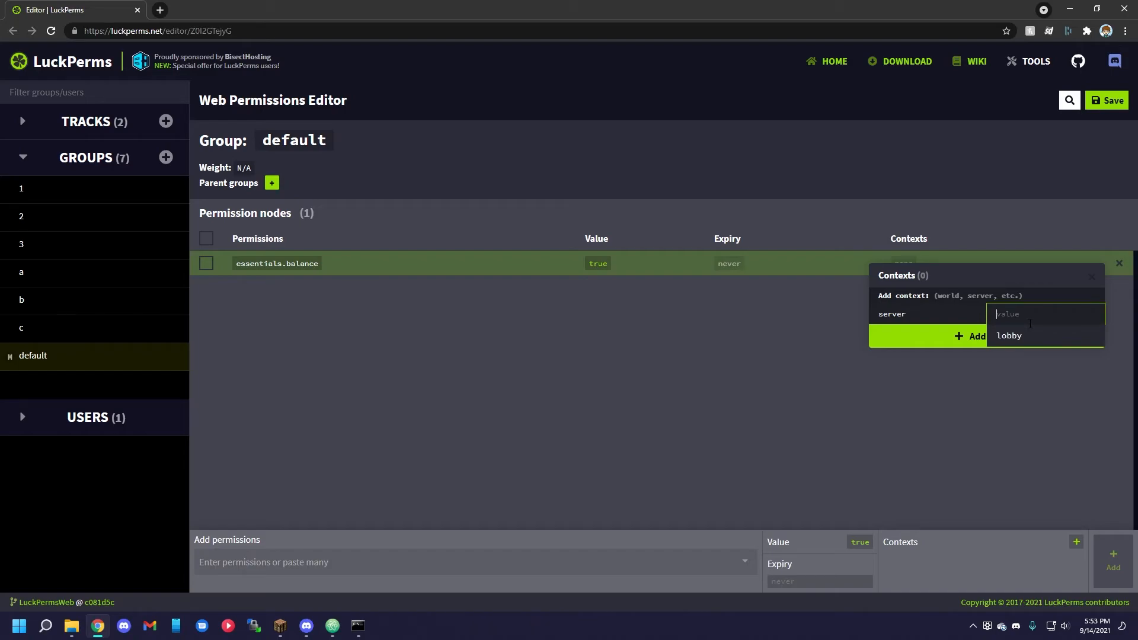
{"action": "type", "text": "bungee"}
{"action": "left_click", "coordinate": [1025, 335]}
{"action": "left_click", "coordinate": [956, 336]}
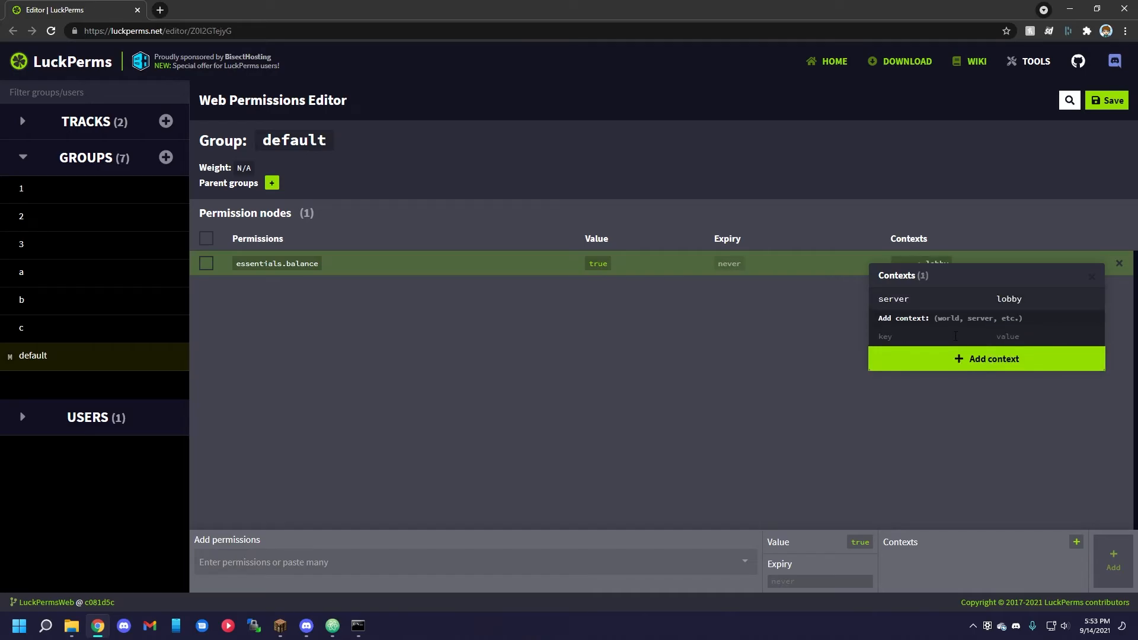
{"action": "left_click", "coordinate": [765, 386]}
Save the web editor changes and run the generated /lp applyedits command in Minecraft.
{"action": "left_click", "coordinate": [1106, 100]}
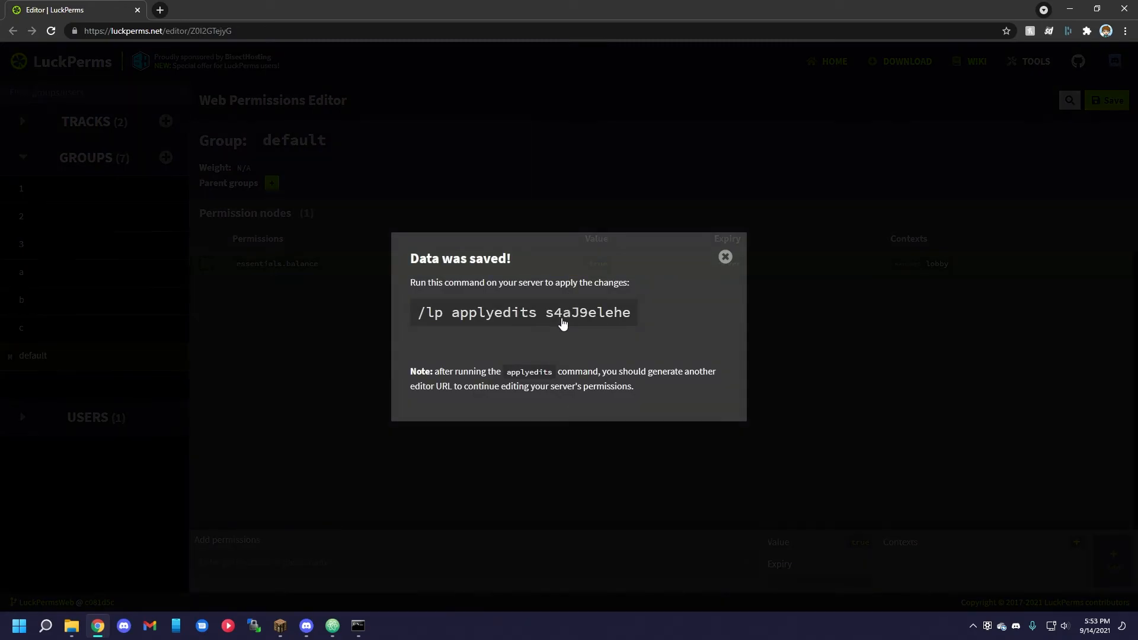
{"action": "left_click", "coordinate": [537, 323]}
{"action": "left_click", "coordinate": [280, 627]}
{"action": "key", "text": "ctrl+v"}
{"action": "key", "text": "Return"}
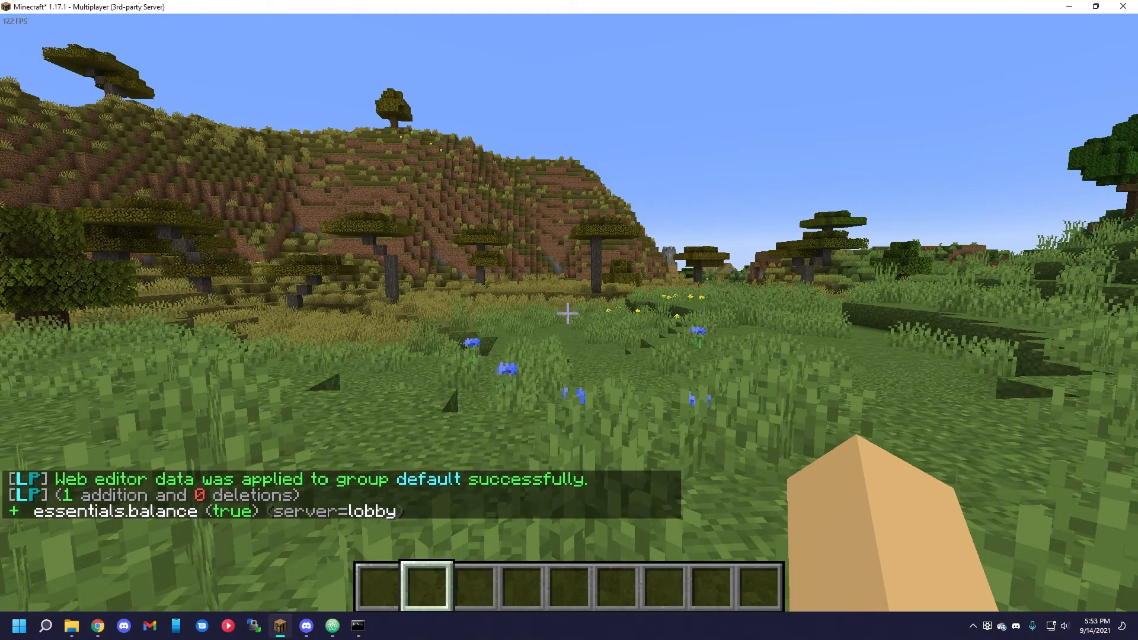
Return to the web editor and look through the context keys available for essentials.balance.
{"action": "key", "text": "alt+Tab"}
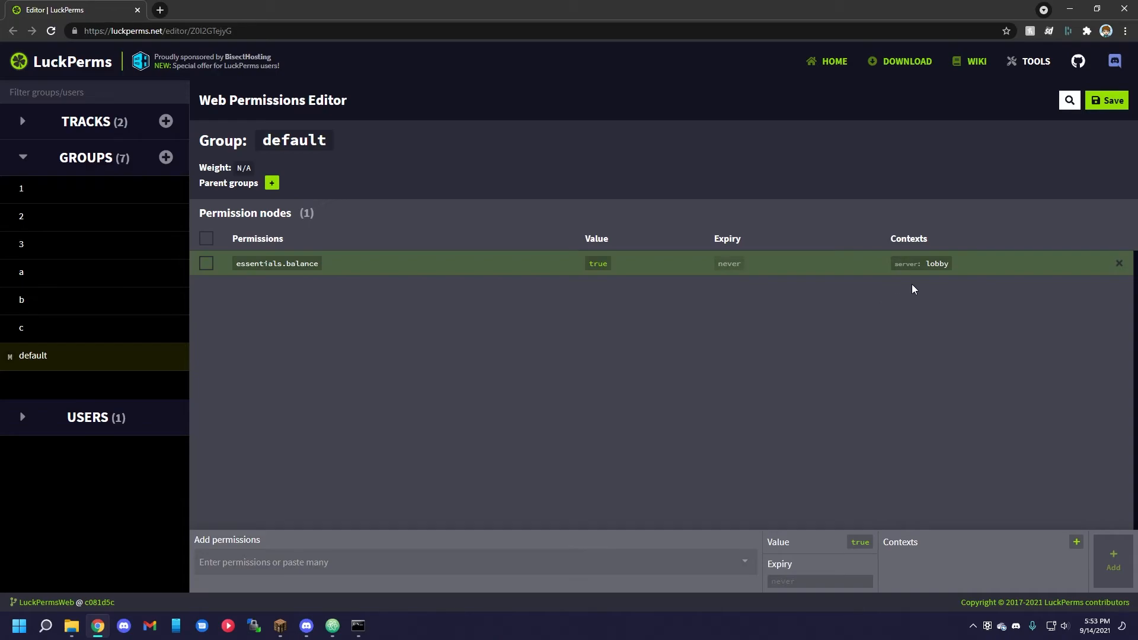
{"action": "left_click", "coordinate": [942, 265]}
{"action": "left_click", "coordinate": [924, 337]}
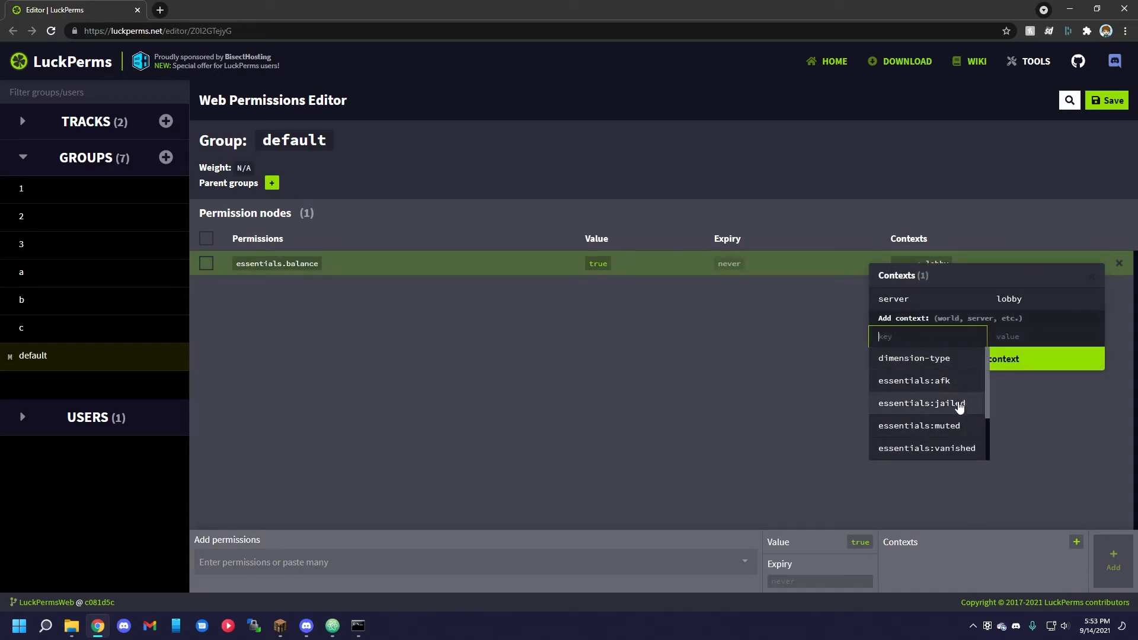
{"action": "scroll", "coordinate": [963, 409], "scroll_direction": "down", "scroll_amount": 1}
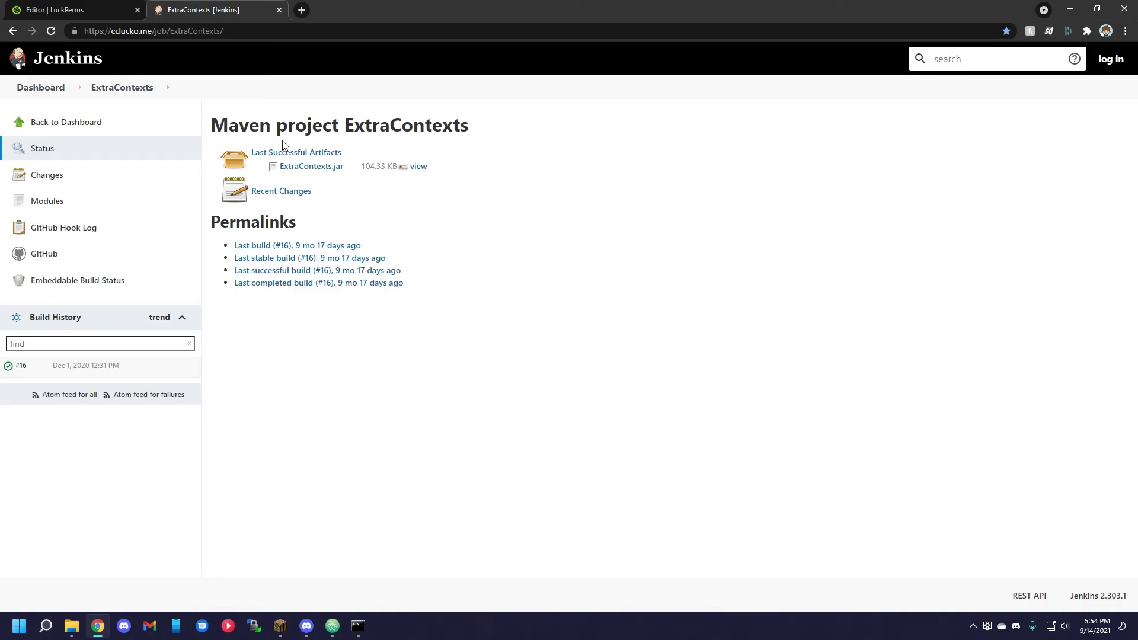
Download ExtraContexts.jar from its Jenkins page and open the ExtraContexts config.yml in the LuckPerms Tutorial server's plugins folder.
{"action": "left_click", "coordinate": [305, 167]}
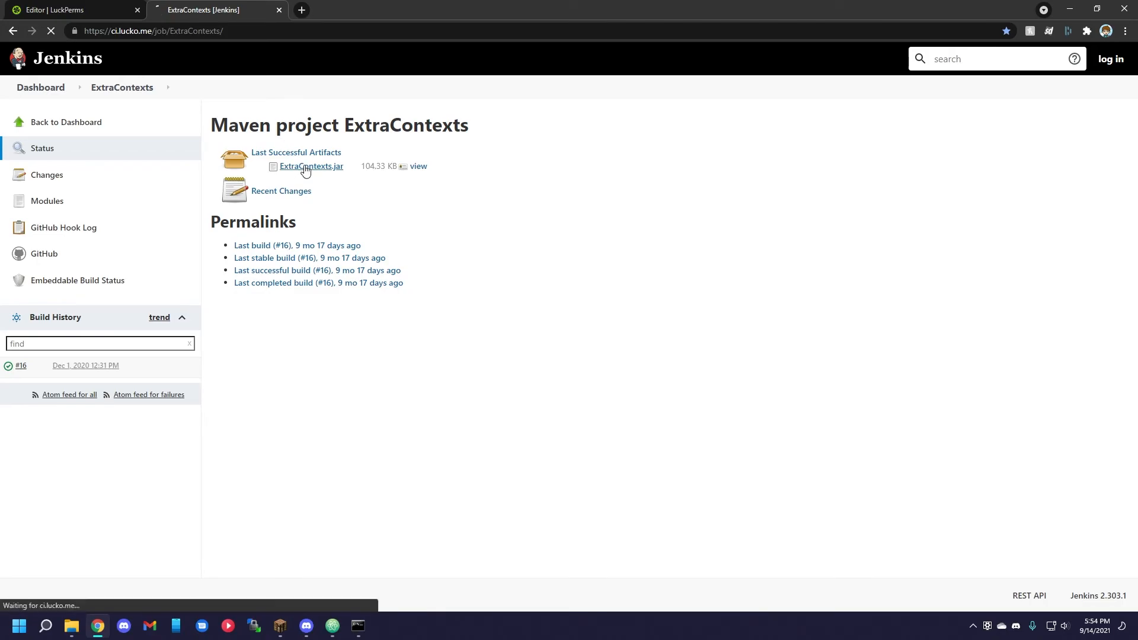
{"action": "left_click", "coordinate": [358, 626]}
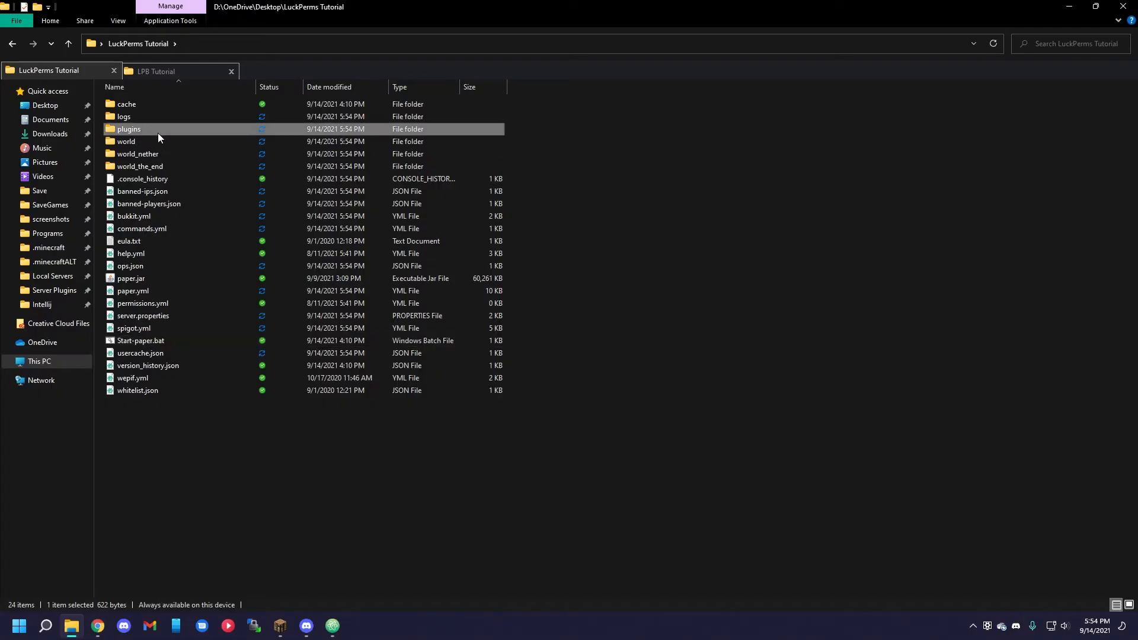
{"action": "double_click", "coordinate": [158, 133]}
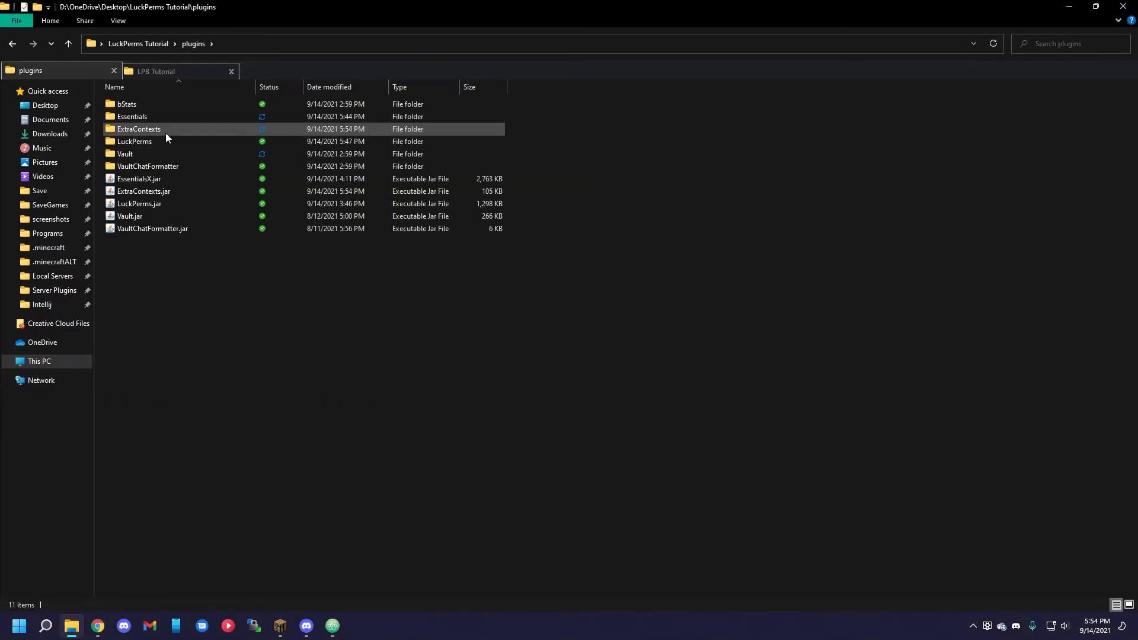
{"action": "double_click", "coordinate": [168, 131]}
{"action": "double_click", "coordinate": [169, 108]}
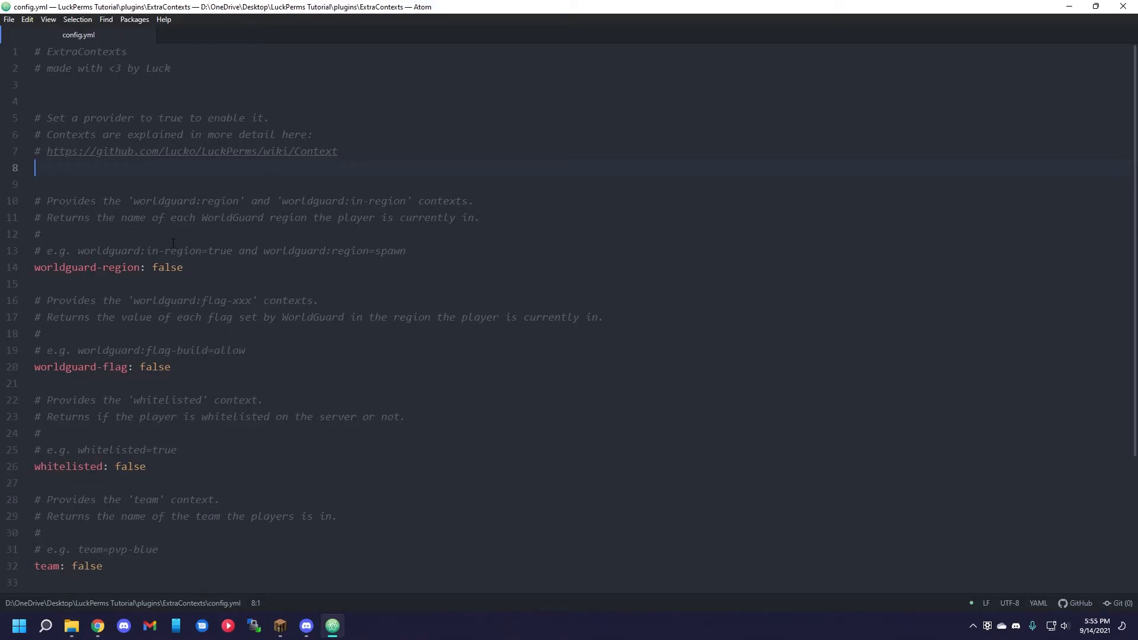
Set worldguard-region, worldguard-flag, whitelisted and team to true in the ExtraContexts config.yml.
{"action": "double_click", "coordinate": [172, 269]}
{"action": "key", "text": "ctrl+d"}
{"action": "key", "text": "ctrl+d"}
{"action": "key", "text": "ctrl+d"}
{"action": "type", "text": "true"}
Start the Paper server again and create a new web editor session from its console with lp editor.
{"action": "left_click", "coordinate": [71, 626]}
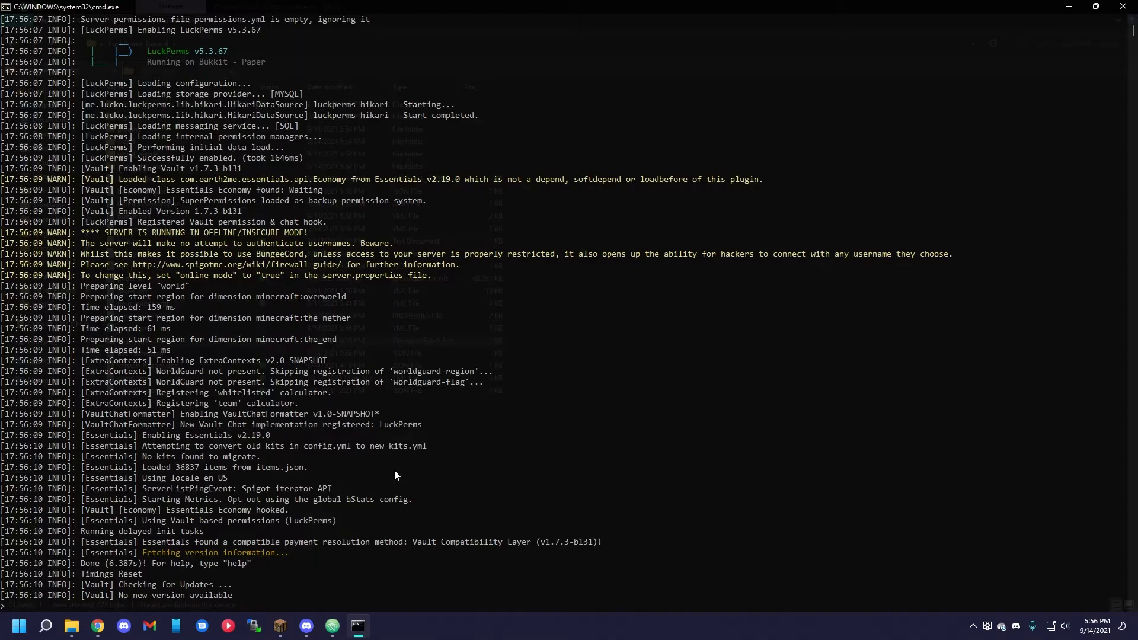
{"action": "type", "text": "editor"}
{"action": "key", "text": "Return"}
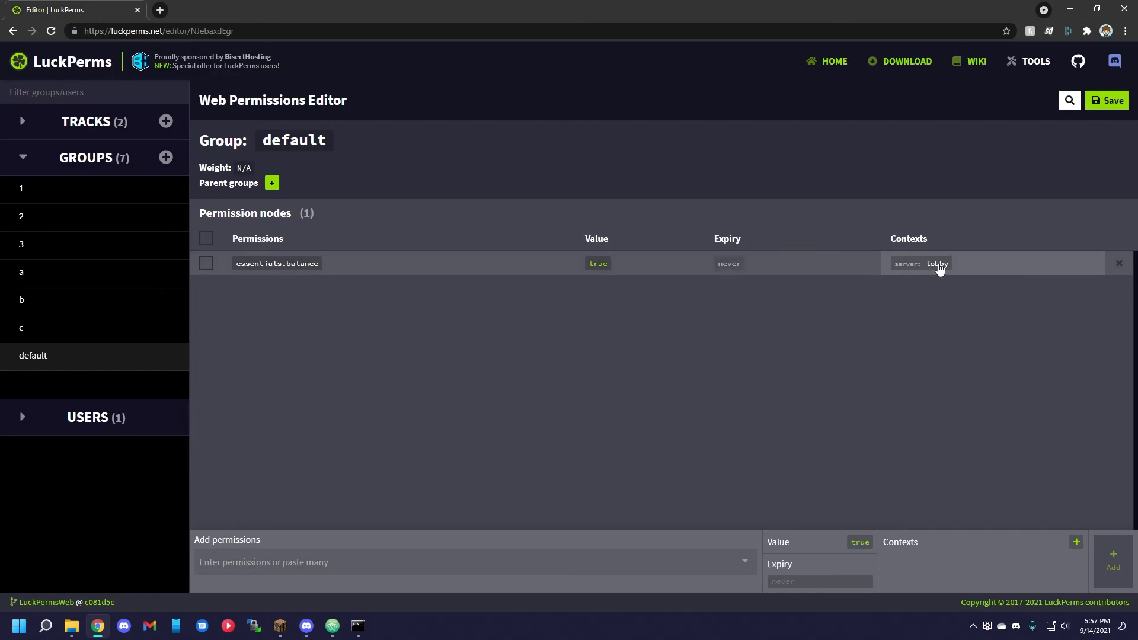
Look through the context keys for the default group's essentials.balance permission and pick whitelisted as the new key.
{"action": "left_click", "coordinate": [939, 269]}
{"action": "left_click", "coordinate": [928, 336]}
{"action": "scroll", "coordinate": [931, 391], "scroll_direction": "down", "scroll_amount": 2}
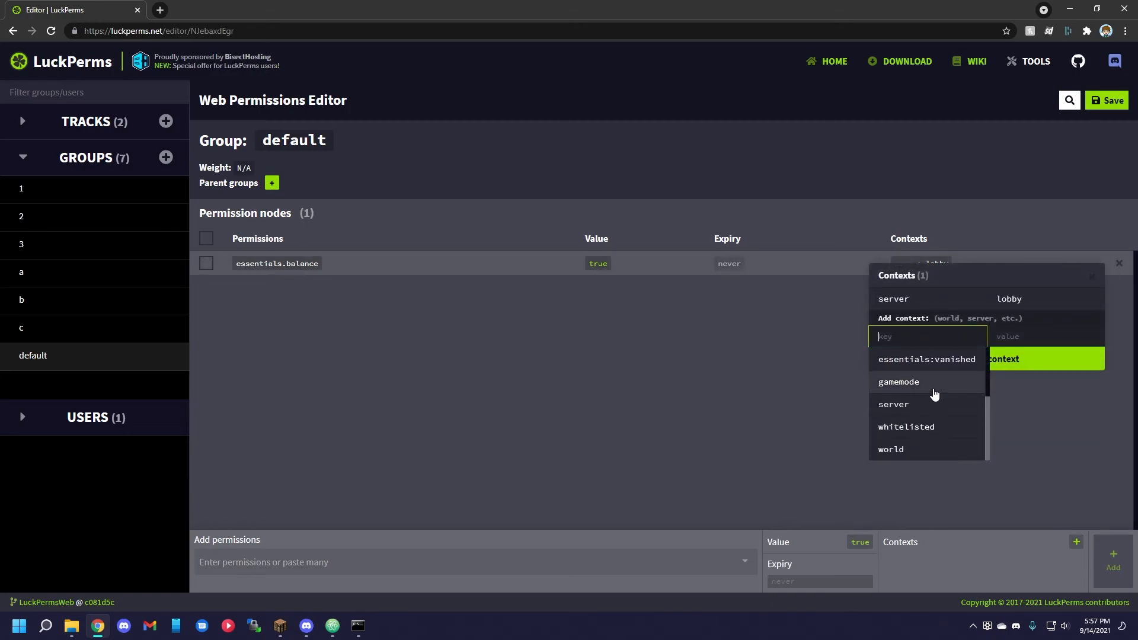
{"action": "left_click", "coordinate": [917, 433]}
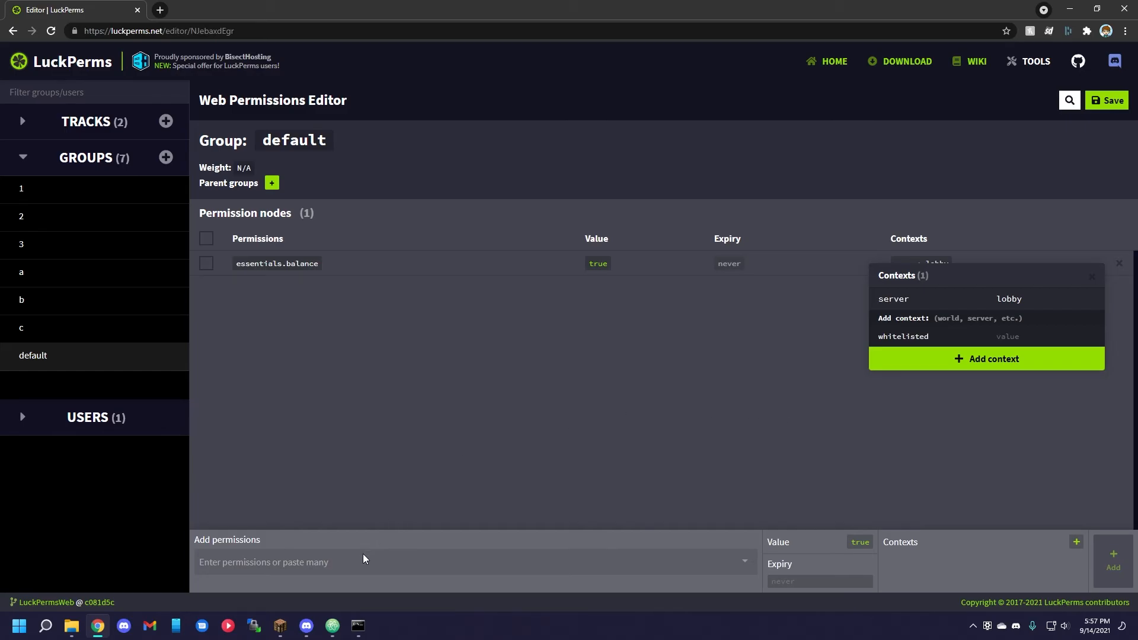
Run lp bulkupdate in the server console to show the command's usage.
{"action": "left_click", "coordinate": [336, 622]}
{"action": "scroll", "coordinate": [193, 372], "scroll_direction": "up", "scroll_amount": 3}
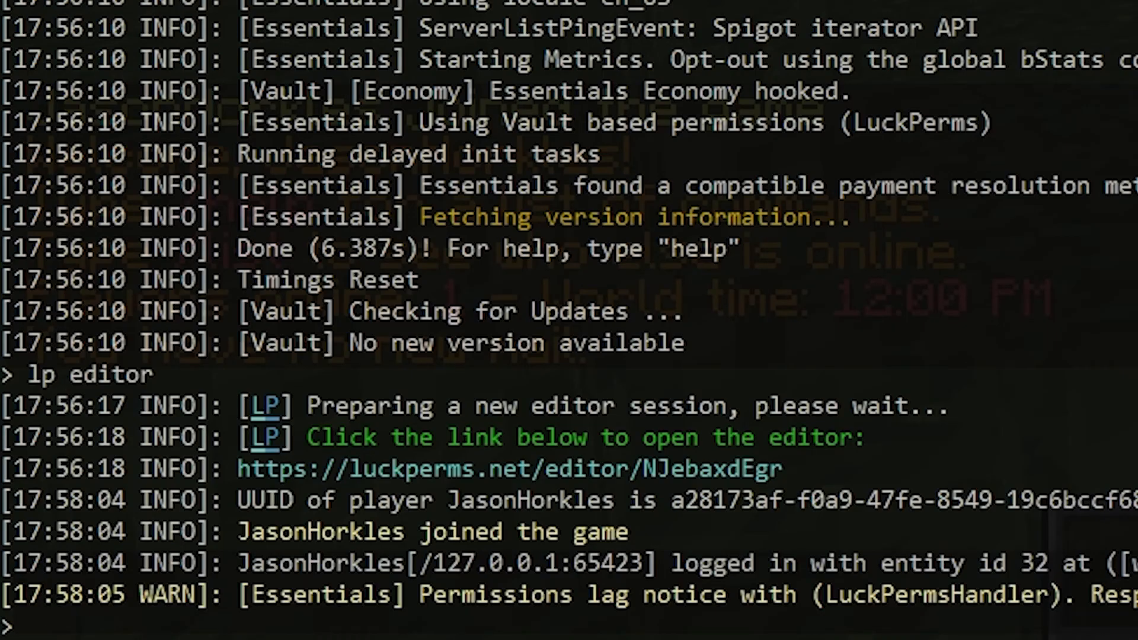
{"action": "type", "text": "lp bulkupdate"}
{"action": "key", "text": "Return"}
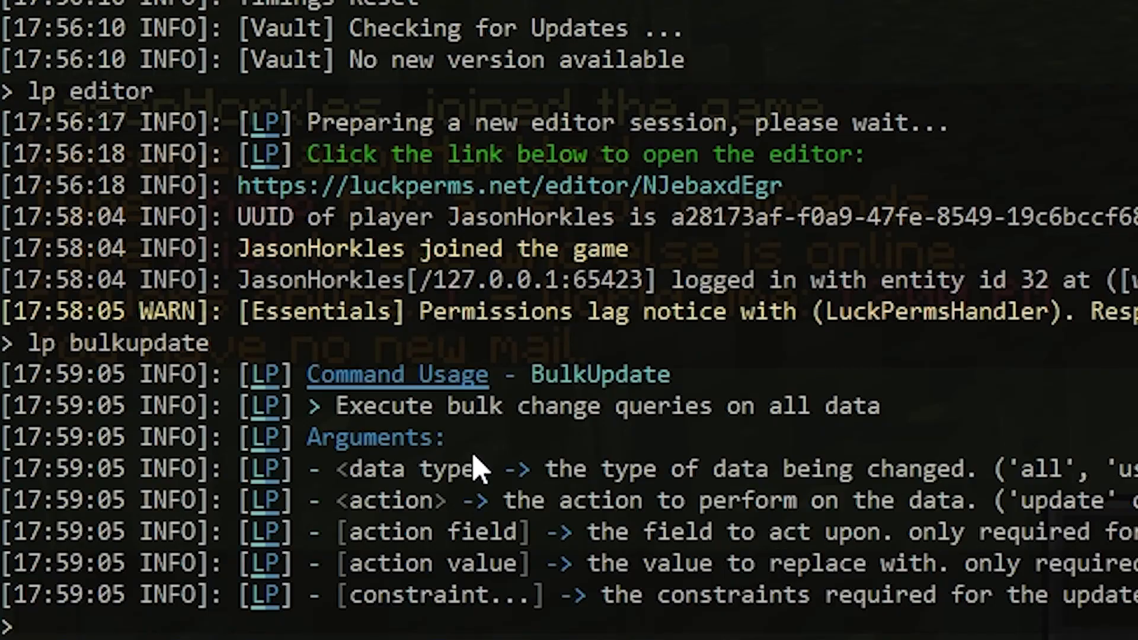
Run lp bulkupdate all update permission permission.moderator "permission == permission.mod" to replace that permission across all data.
{"action": "type", "text": "lp bulkupdate all update"}
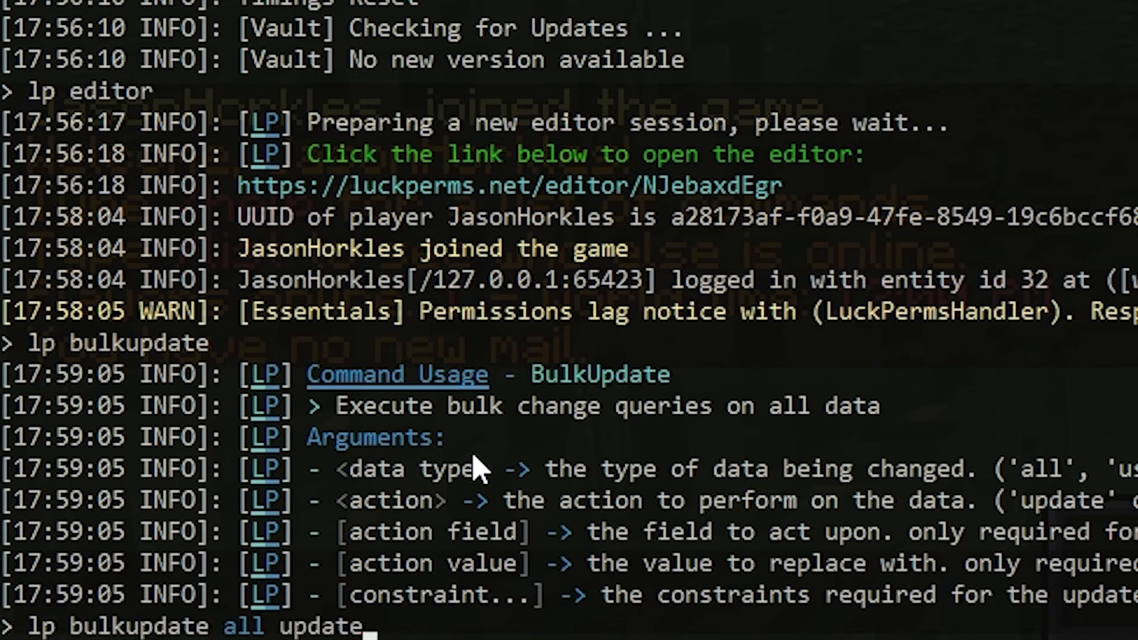
{"action": "type", "text": " permission"}
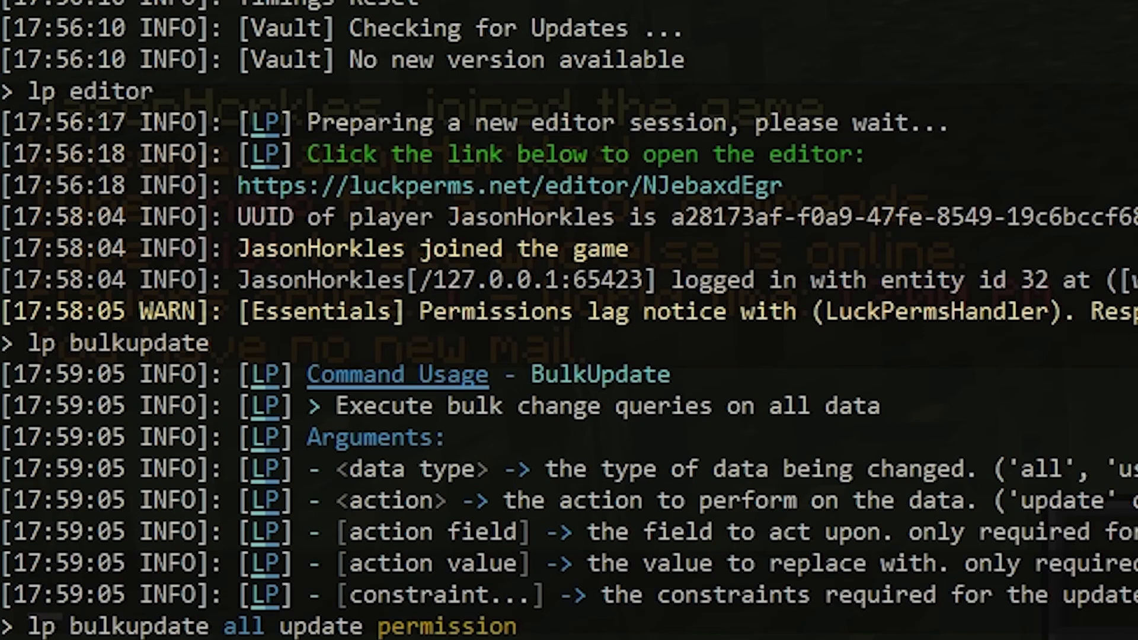
{"action": "type", "text": "permission.moderator"}
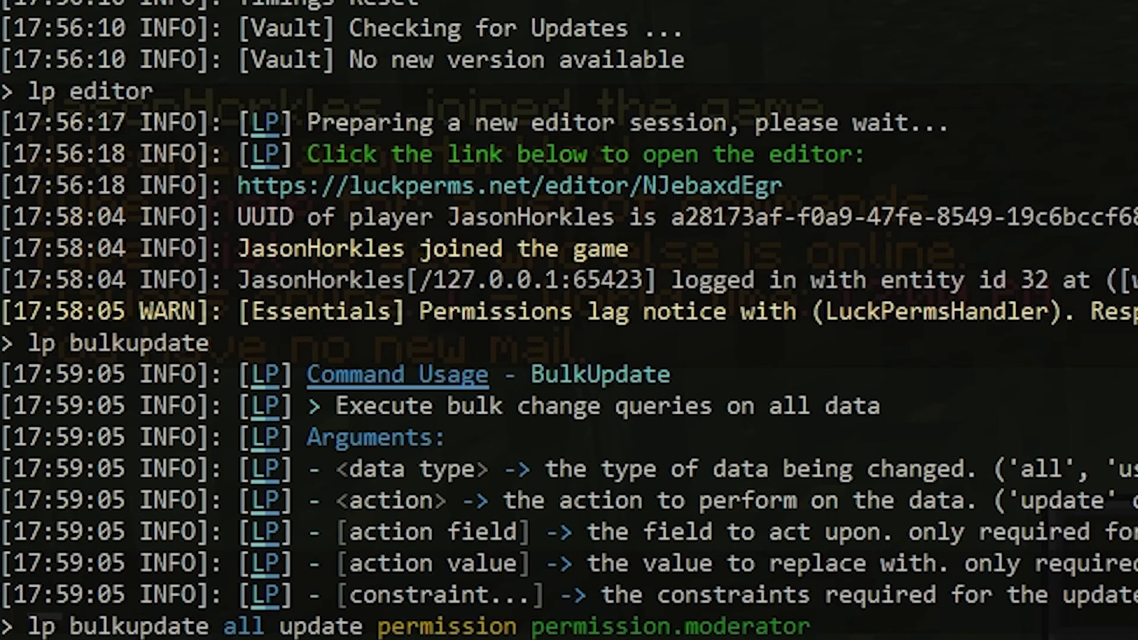
{"action": "type", "text": "\"permission == perm"}
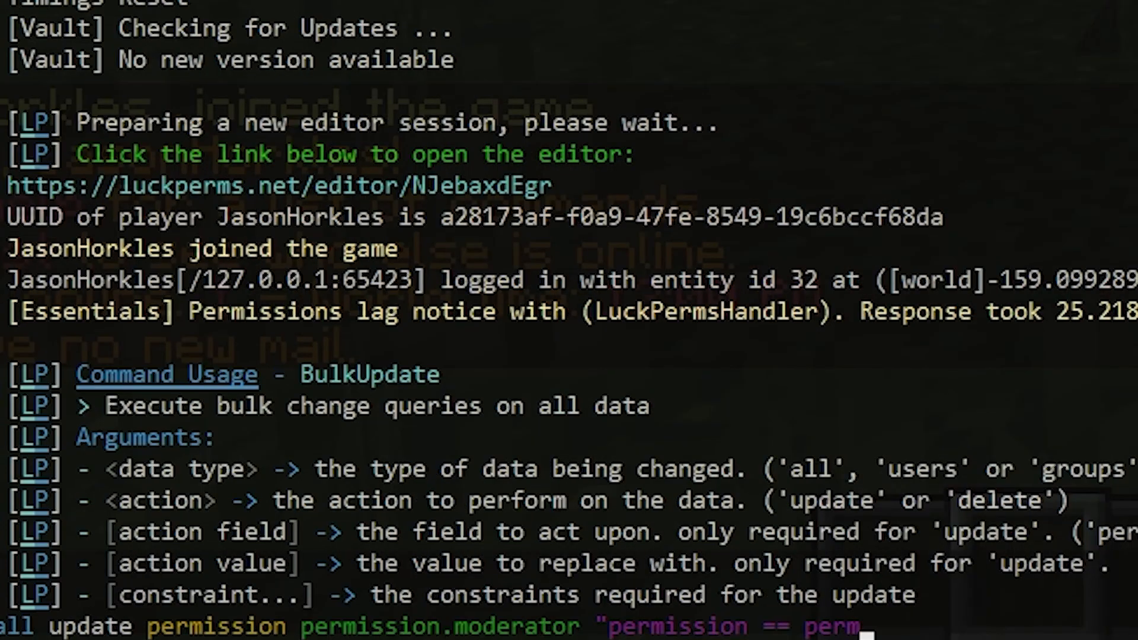
{"action": "type", "text": "ission.mod\""}
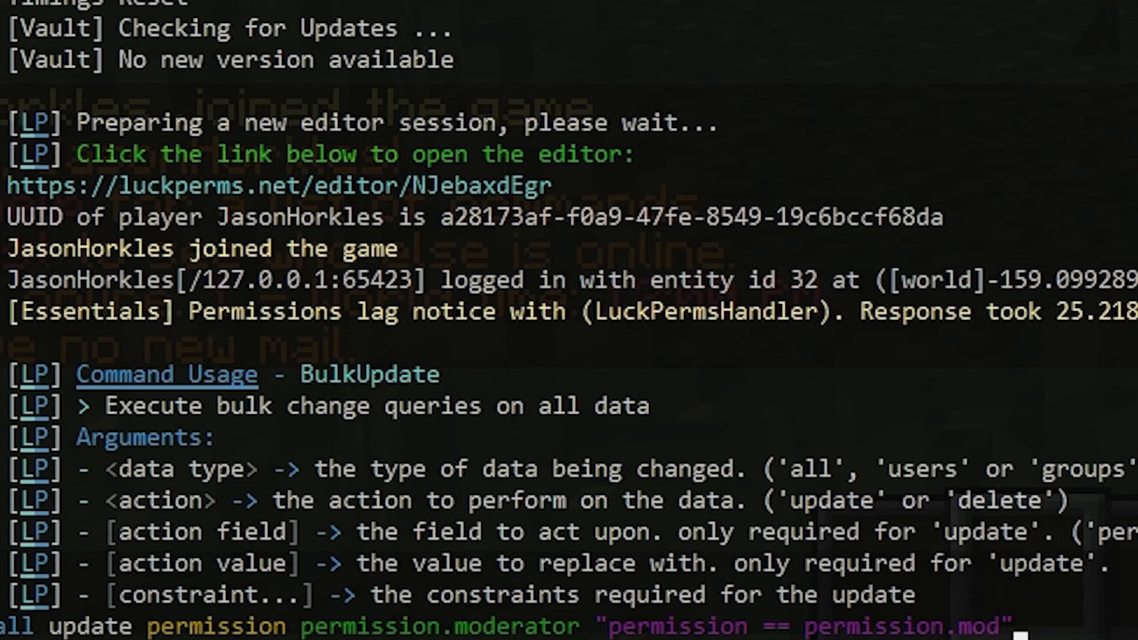
{"action": "key", "text": "Return"}
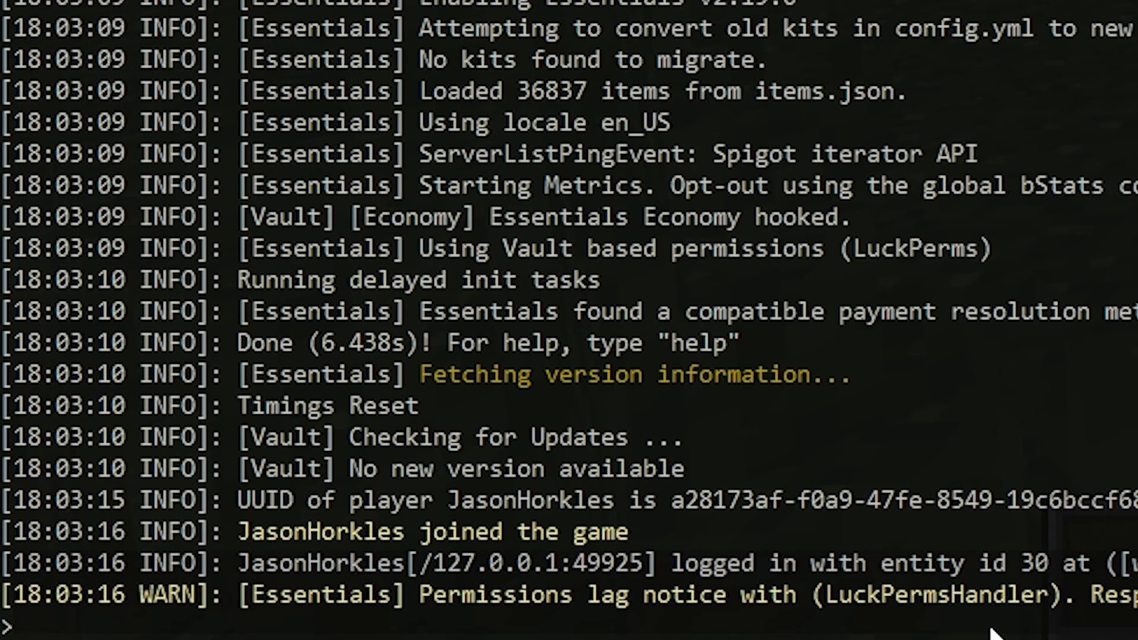
Queue a bulk deletion of essentials.balance from all users with lp bulkupdate users delete "permission == essentials.balance".
{"action": "type", "text": "lp bulkupdate users delete \""}
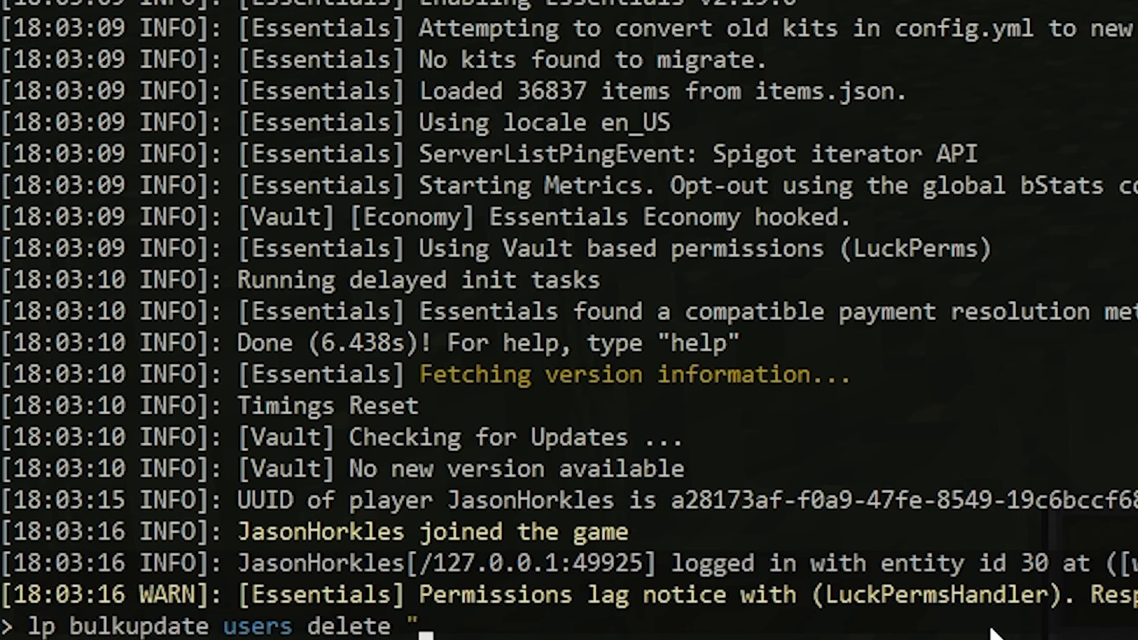
{"action": "type", "text": "permission == esse"}
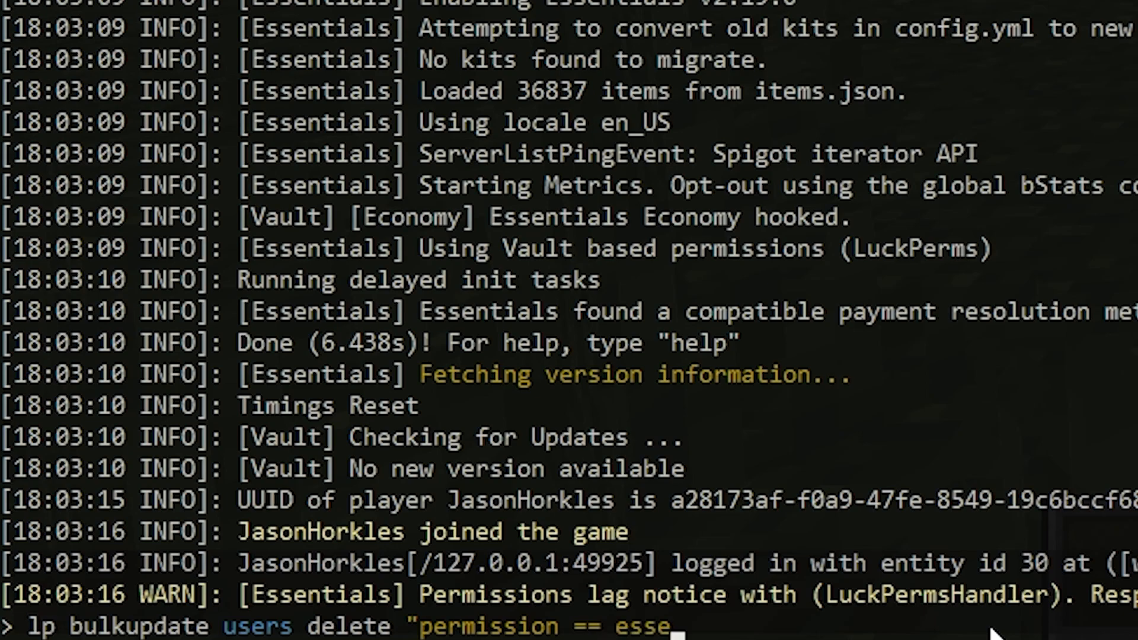
{"action": "type", "text": "ntials.ba"}
{"action": "type", "text": "nce\""}
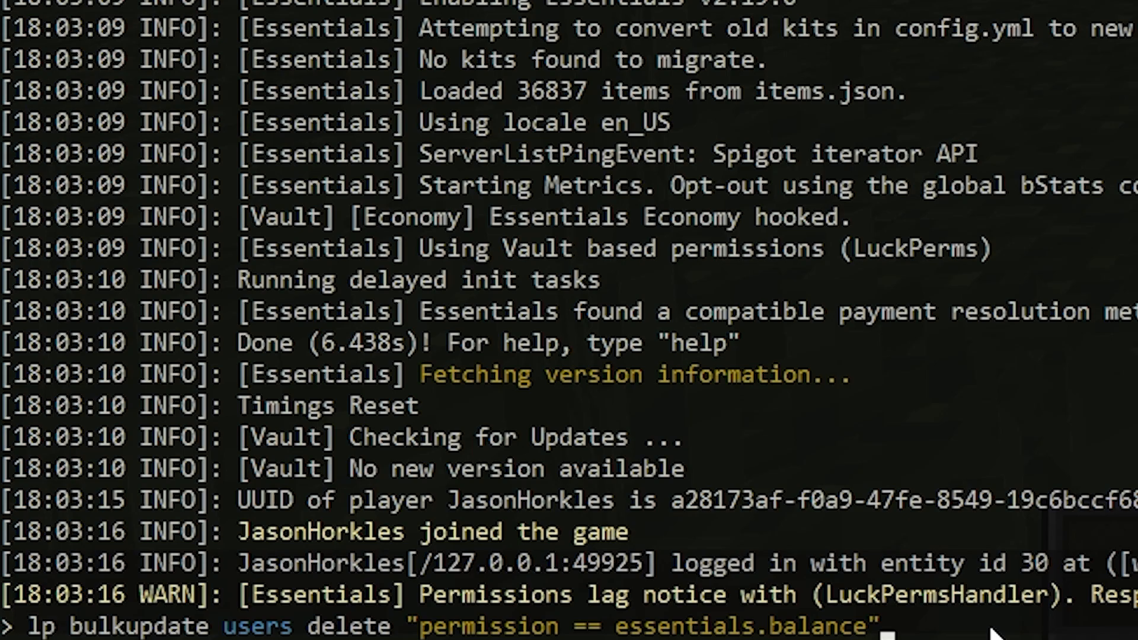
{"action": "key", "text": "Return"}
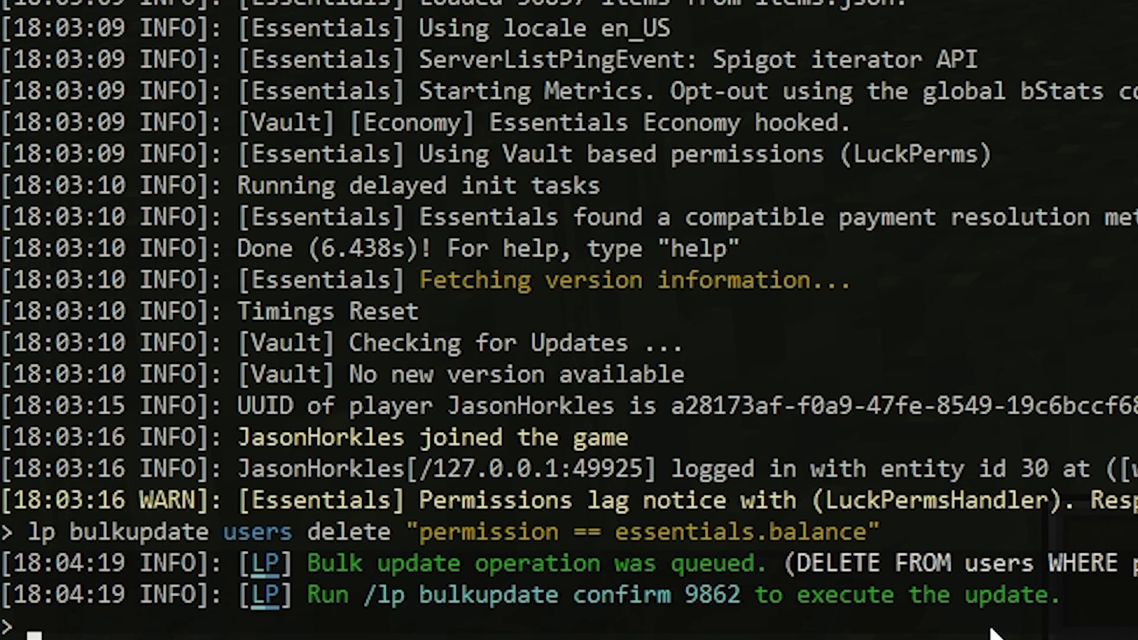